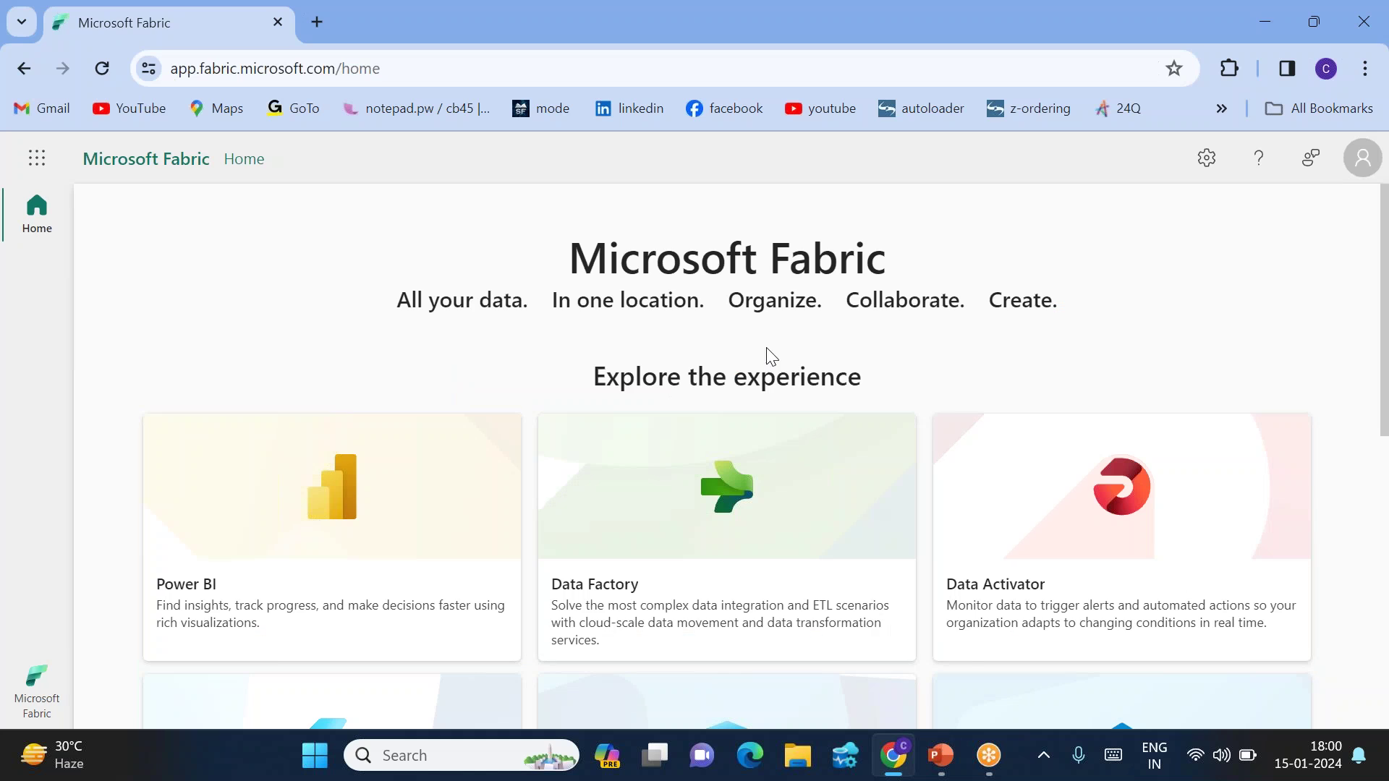
# From Data Factory, create a lakehouse named sourcelh001 in the myws workspace
pyautogui.click(620, 562)
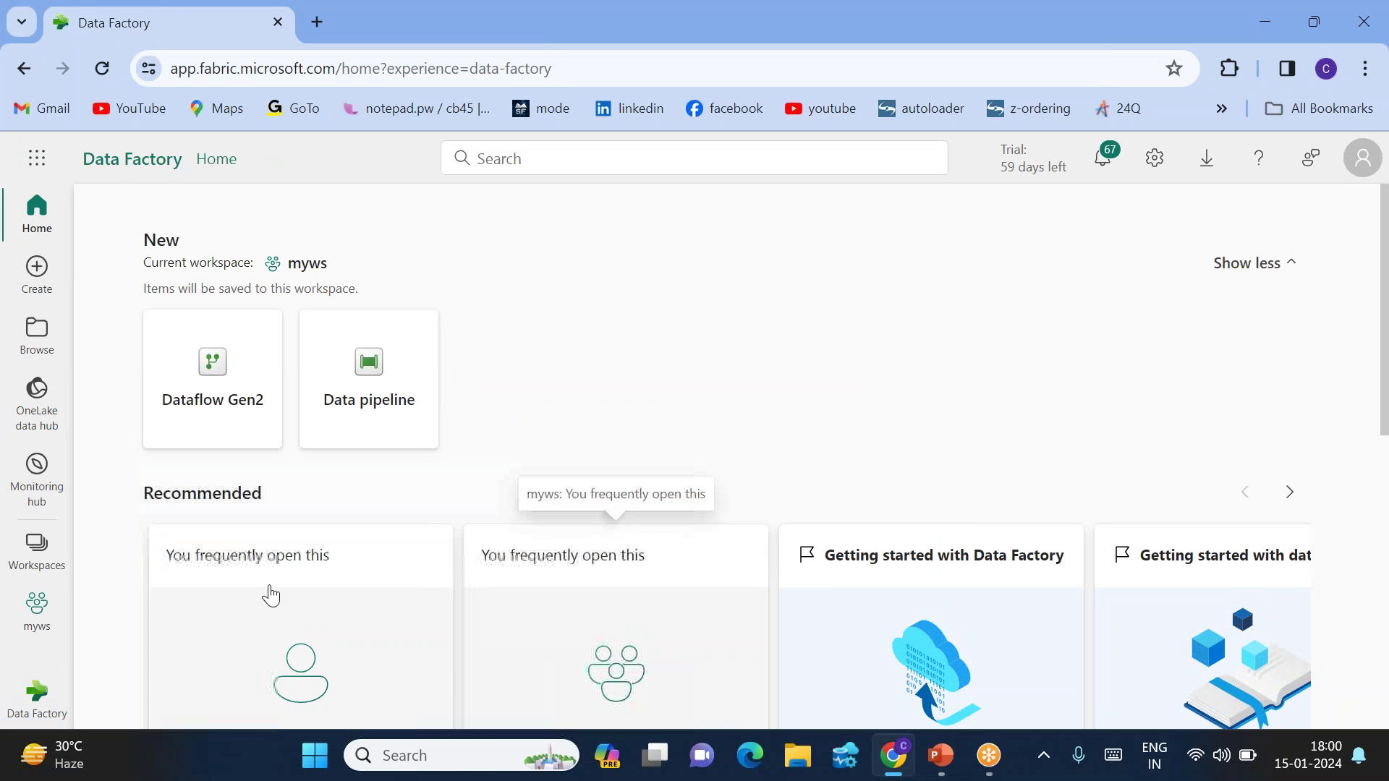
pyautogui.click(10, 623)
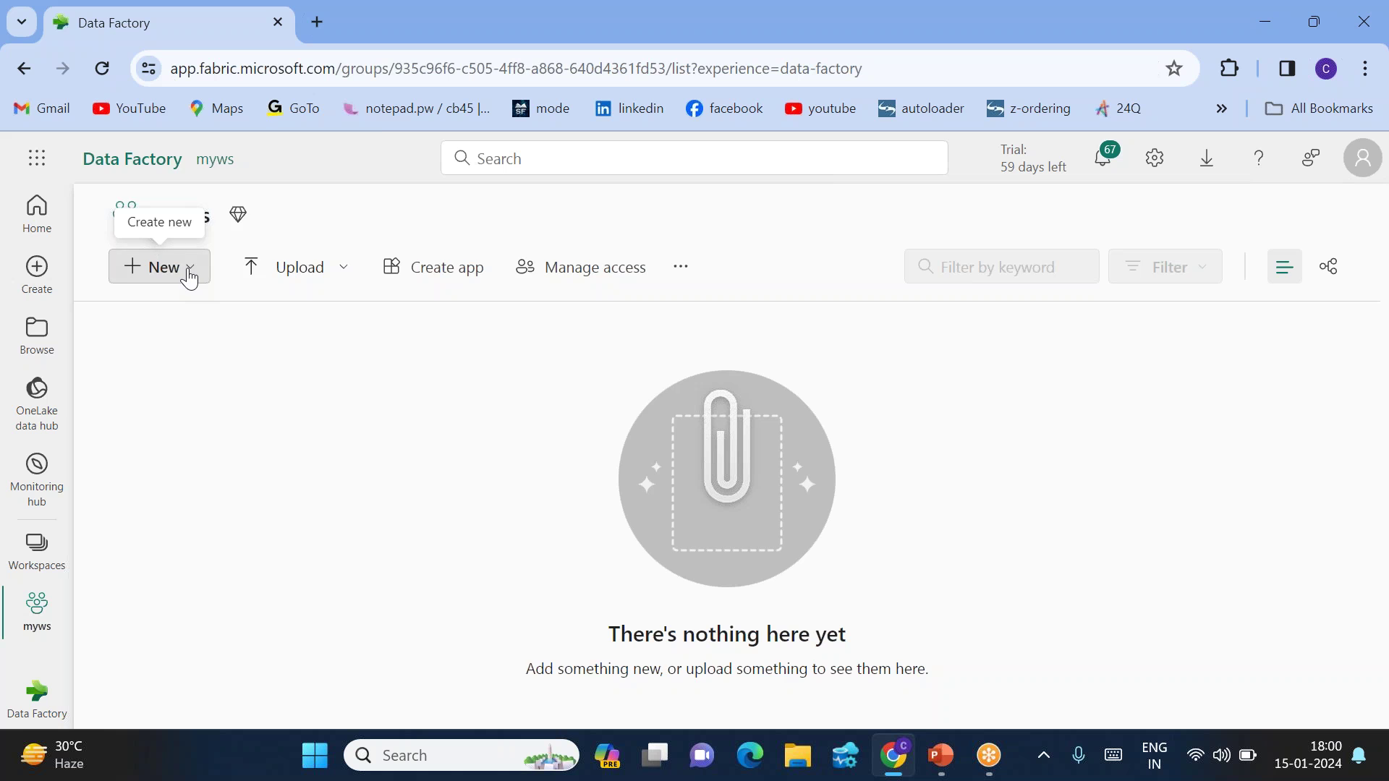
pyautogui.click(186, 271)
pyautogui.click(181, 407)
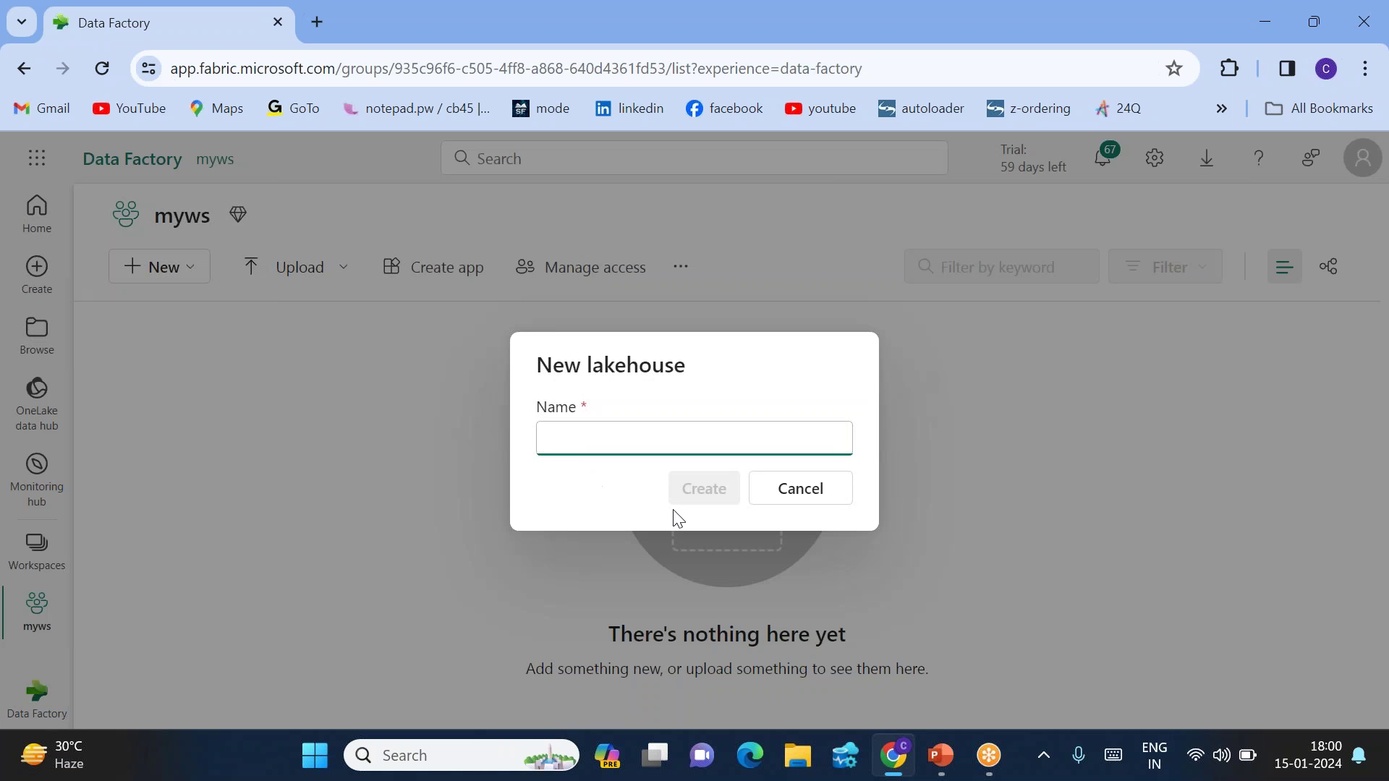
pyautogui.write('sourcelh001')
pyautogui.press('Return')
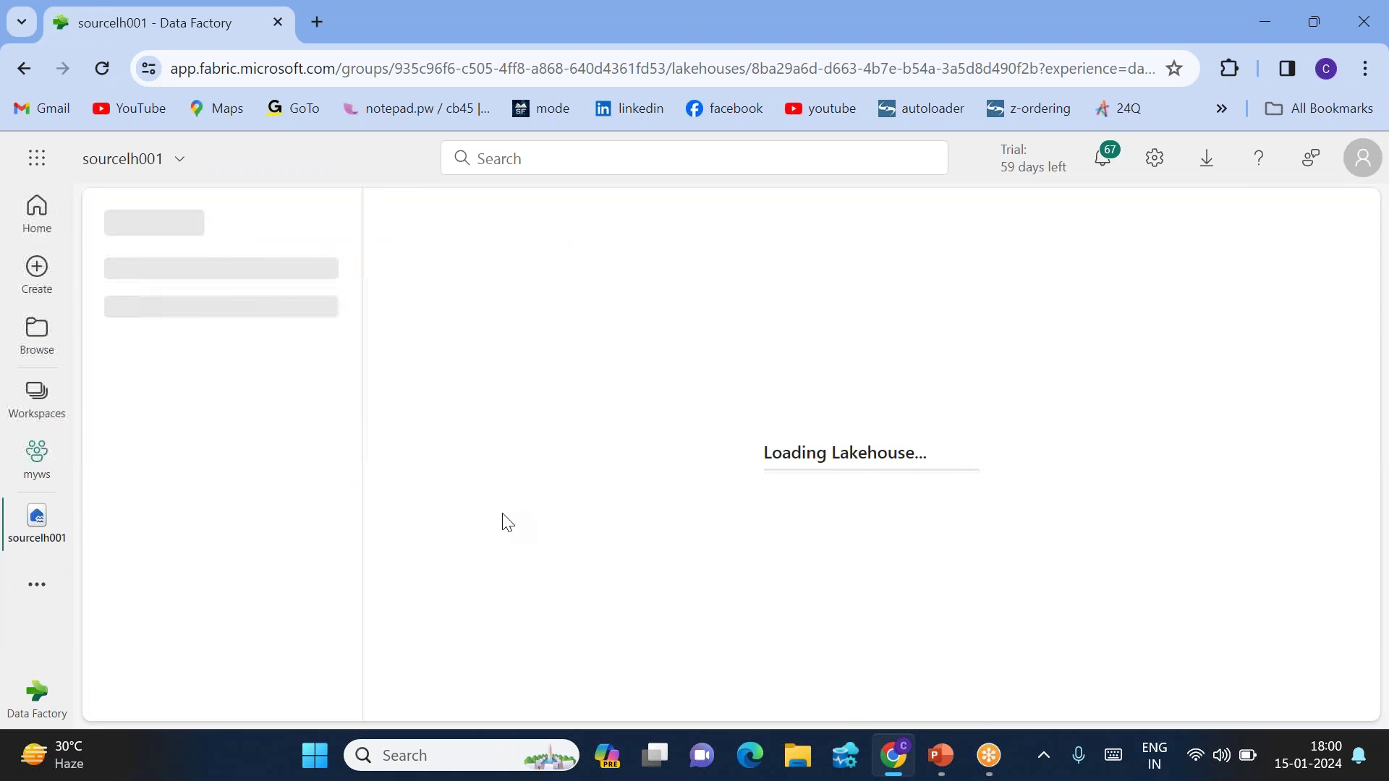
pyautogui.click(331, 452)
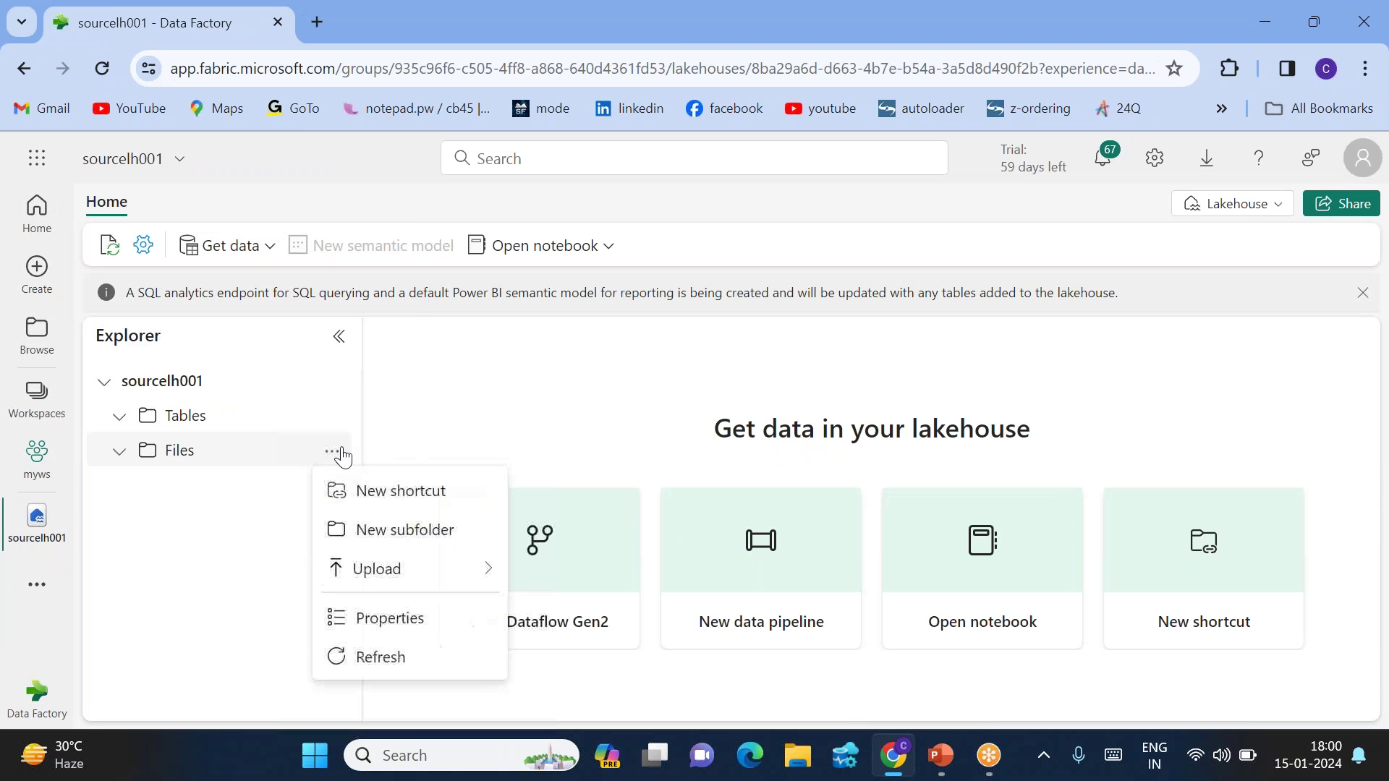
# Add a subfolder named input under Files in sourcelh001
pyautogui.click(423, 530)
pyautogui.write('input')
pyautogui.press('Return')
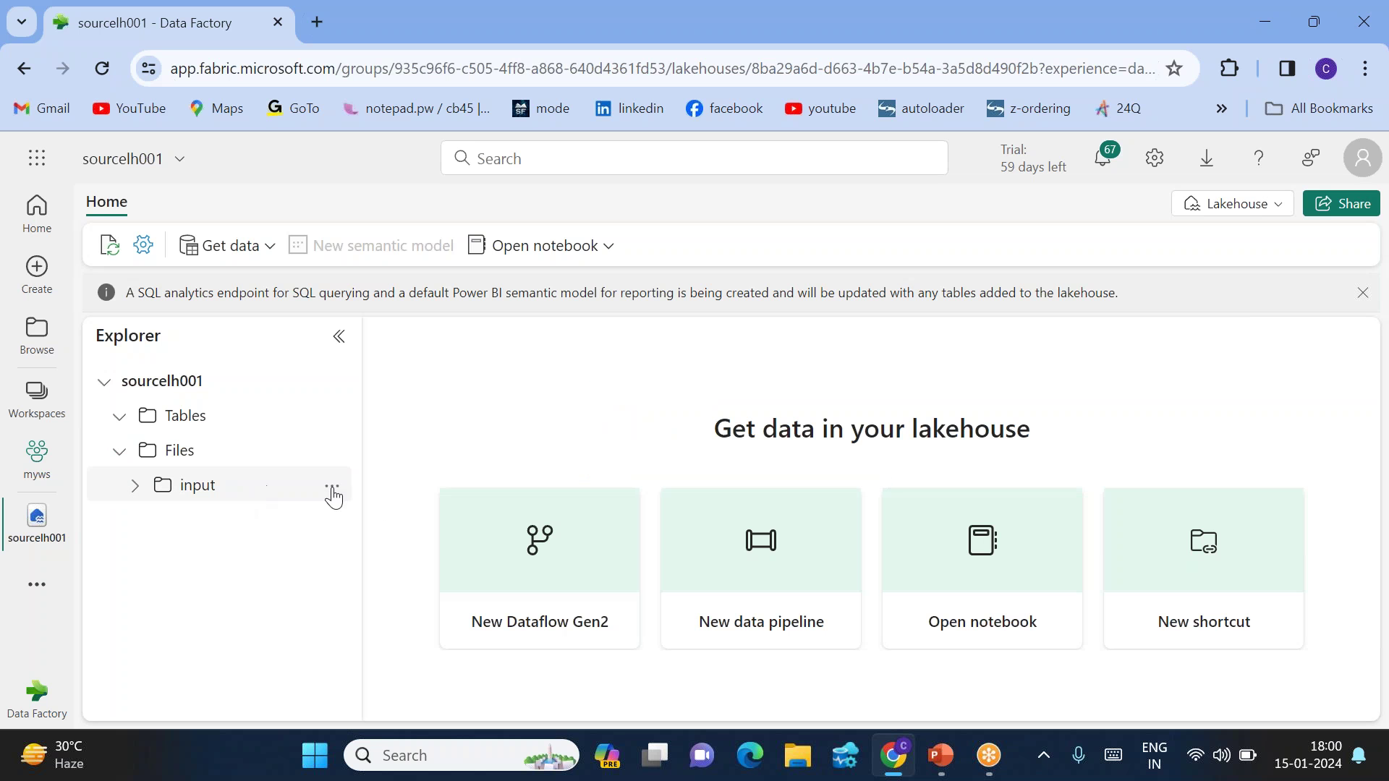
# Upload credit_daily.csv into the input folder and view the folder's contents
pyautogui.click(332, 486)
pyautogui.moveTo(507, 523)
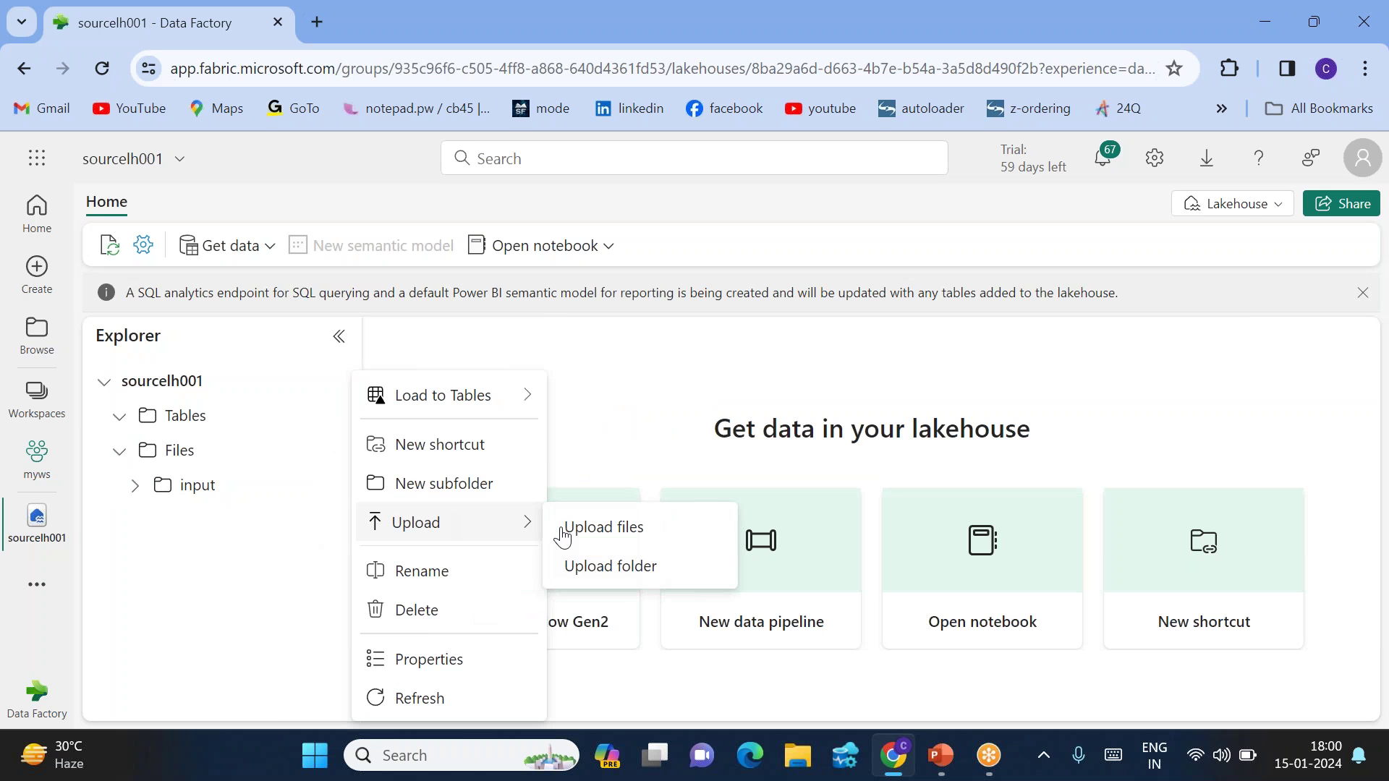
pyautogui.click(607, 539)
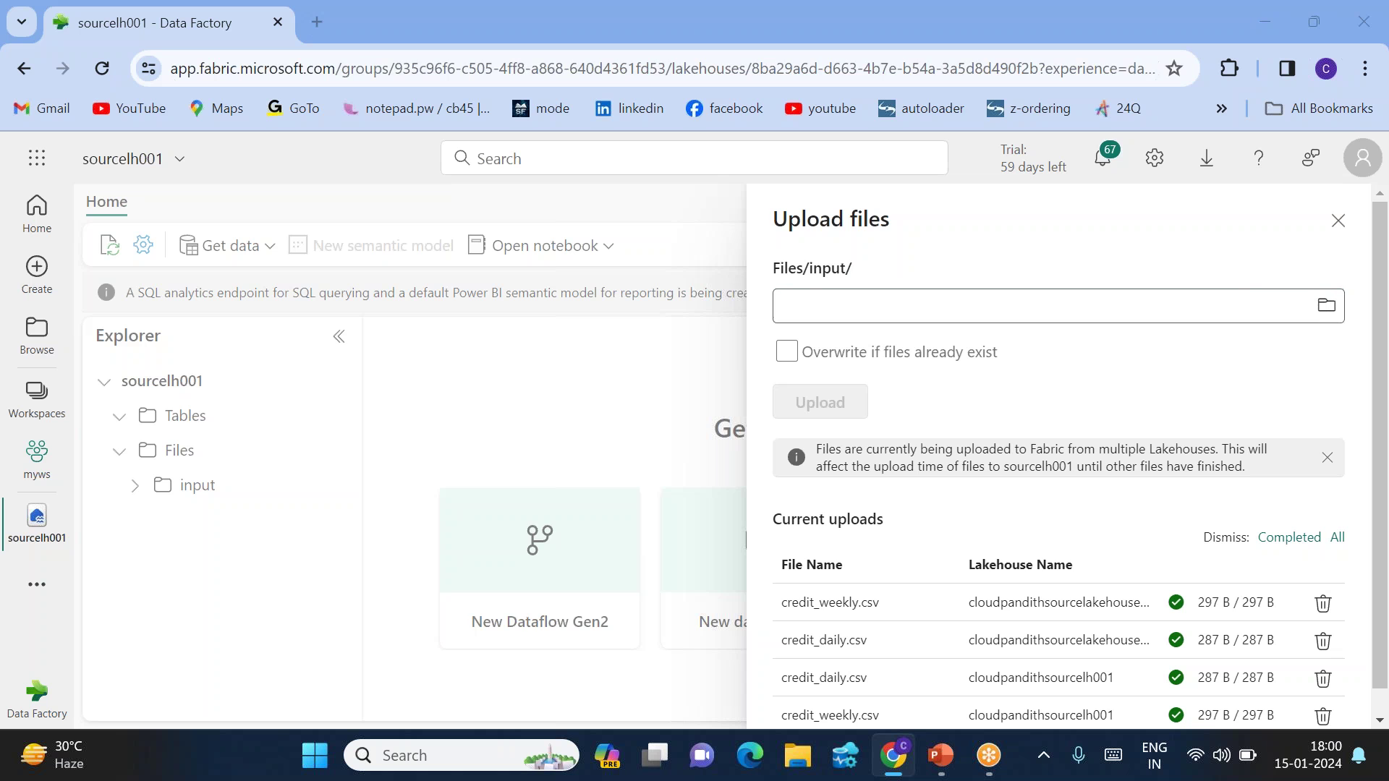
pyautogui.click(1250, 291)
pyautogui.doubleClick(617, 235)
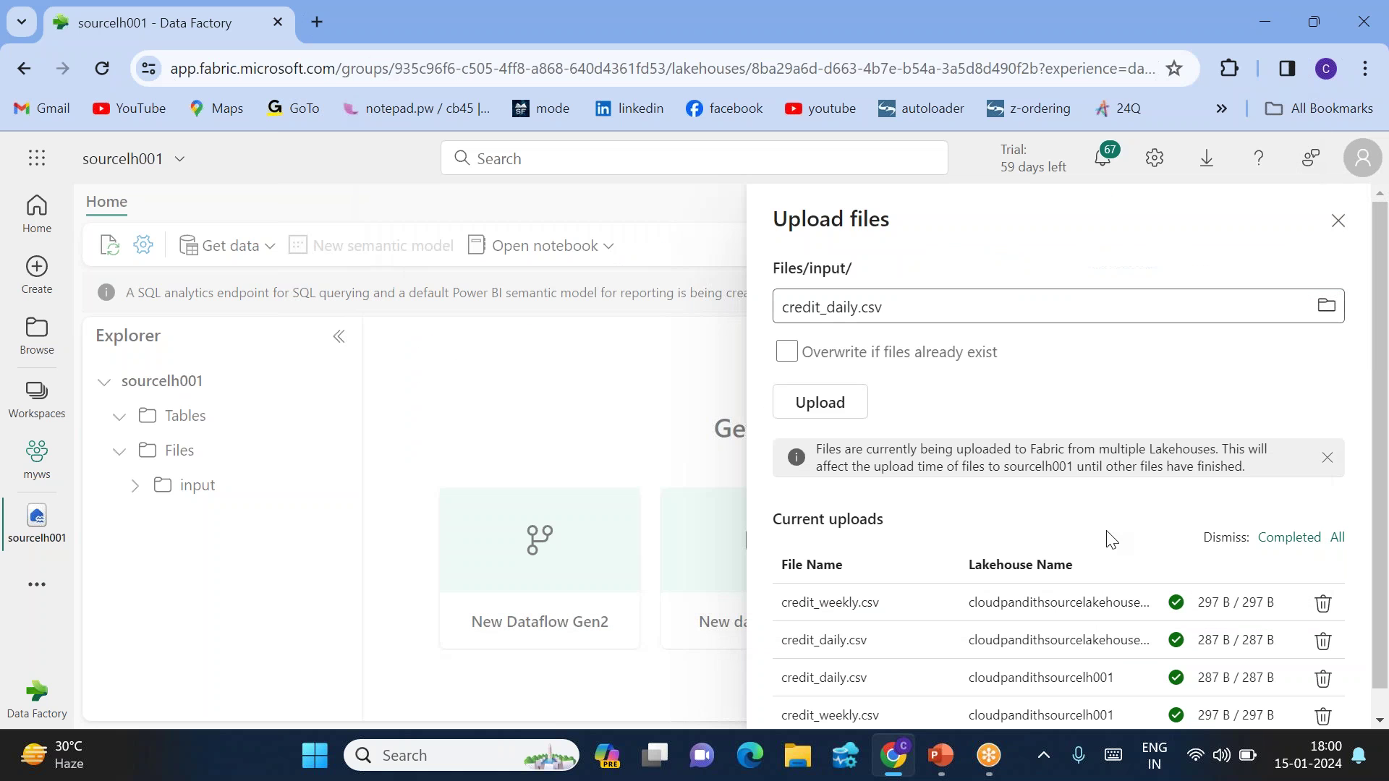
pyautogui.click(861, 410)
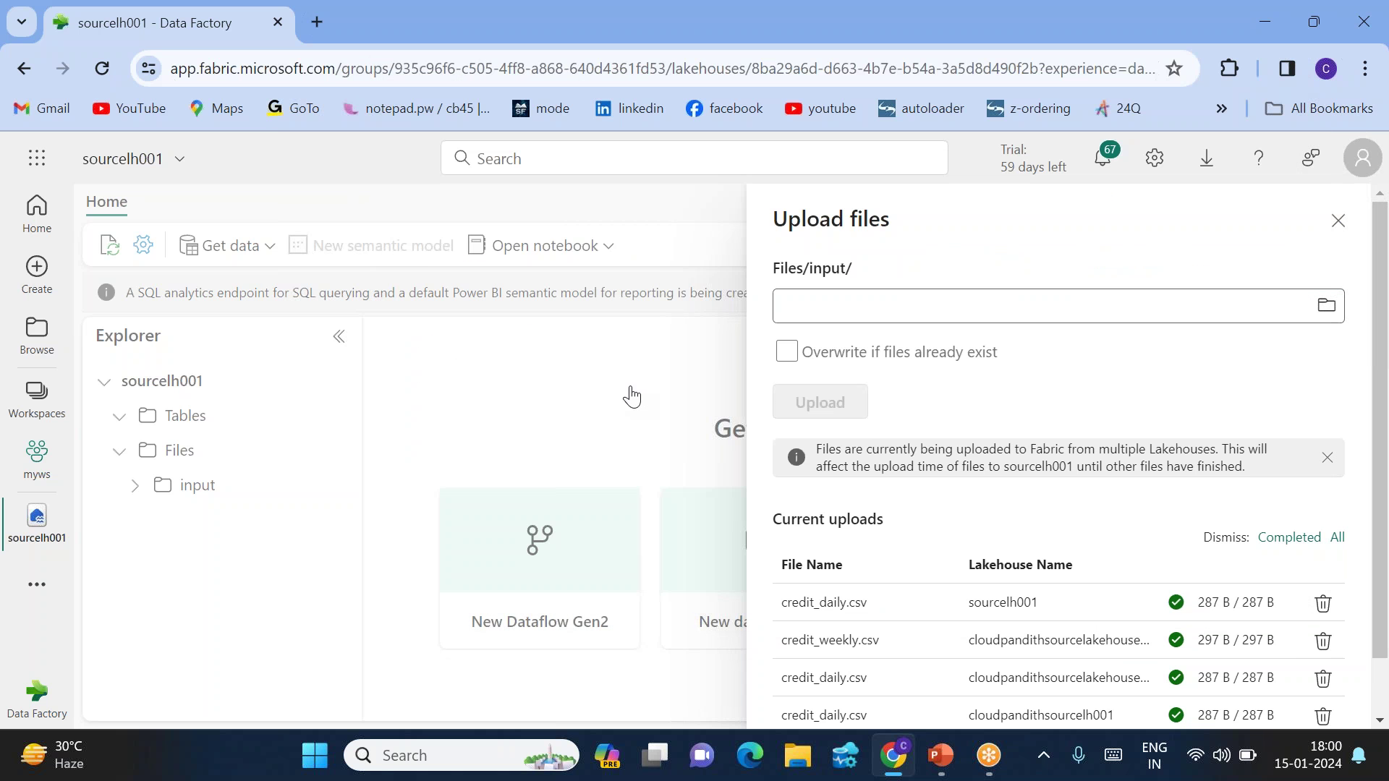
pyautogui.click(1338, 220)
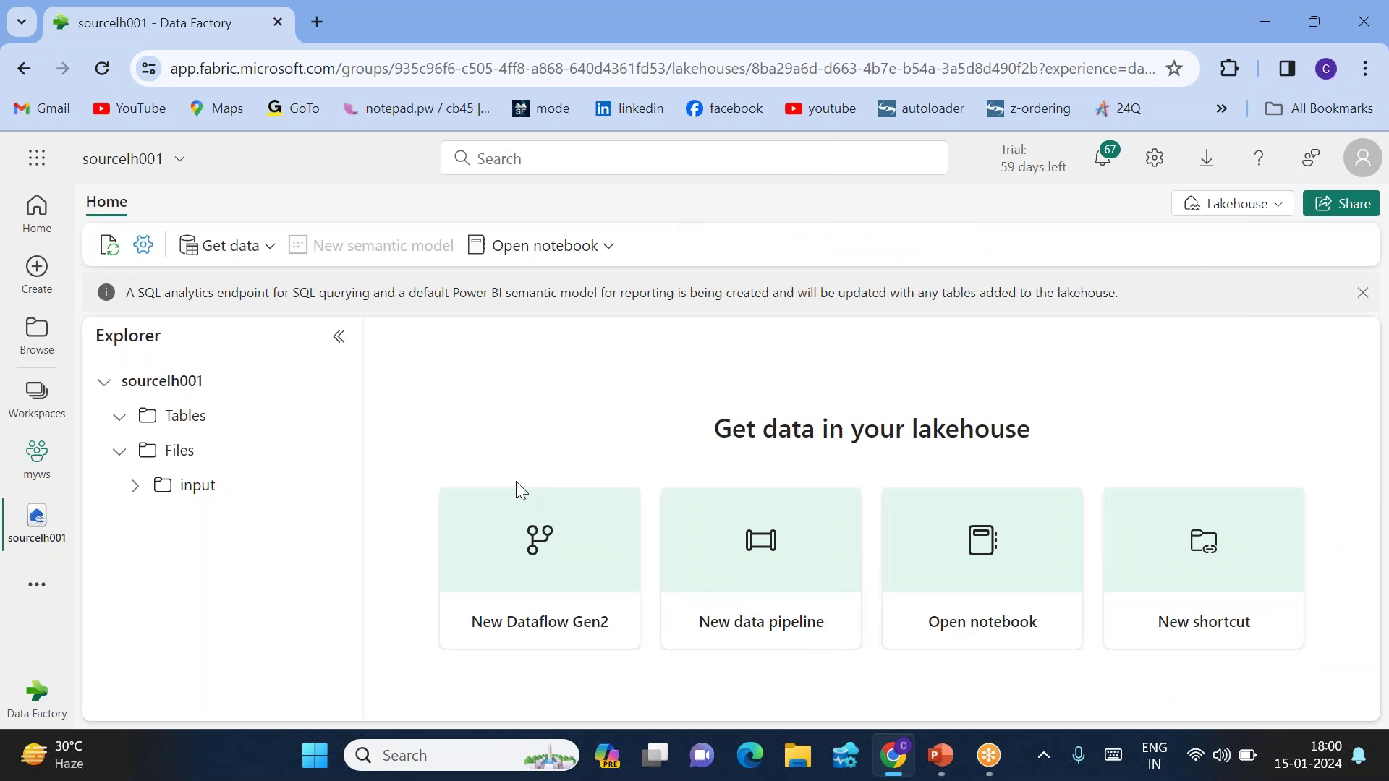
pyautogui.click(261, 495)
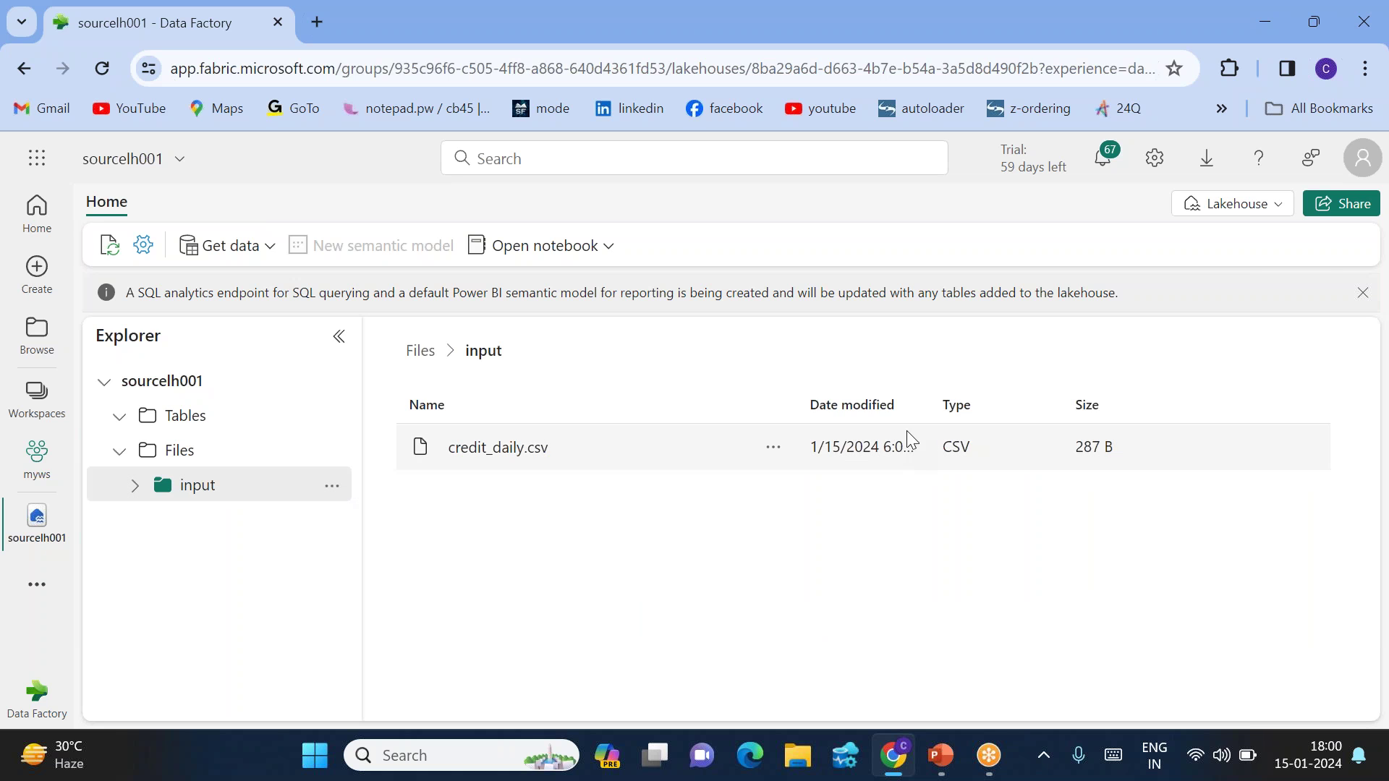
pyautogui.moveTo(927, 409); pyautogui.dragTo(1008, 406)
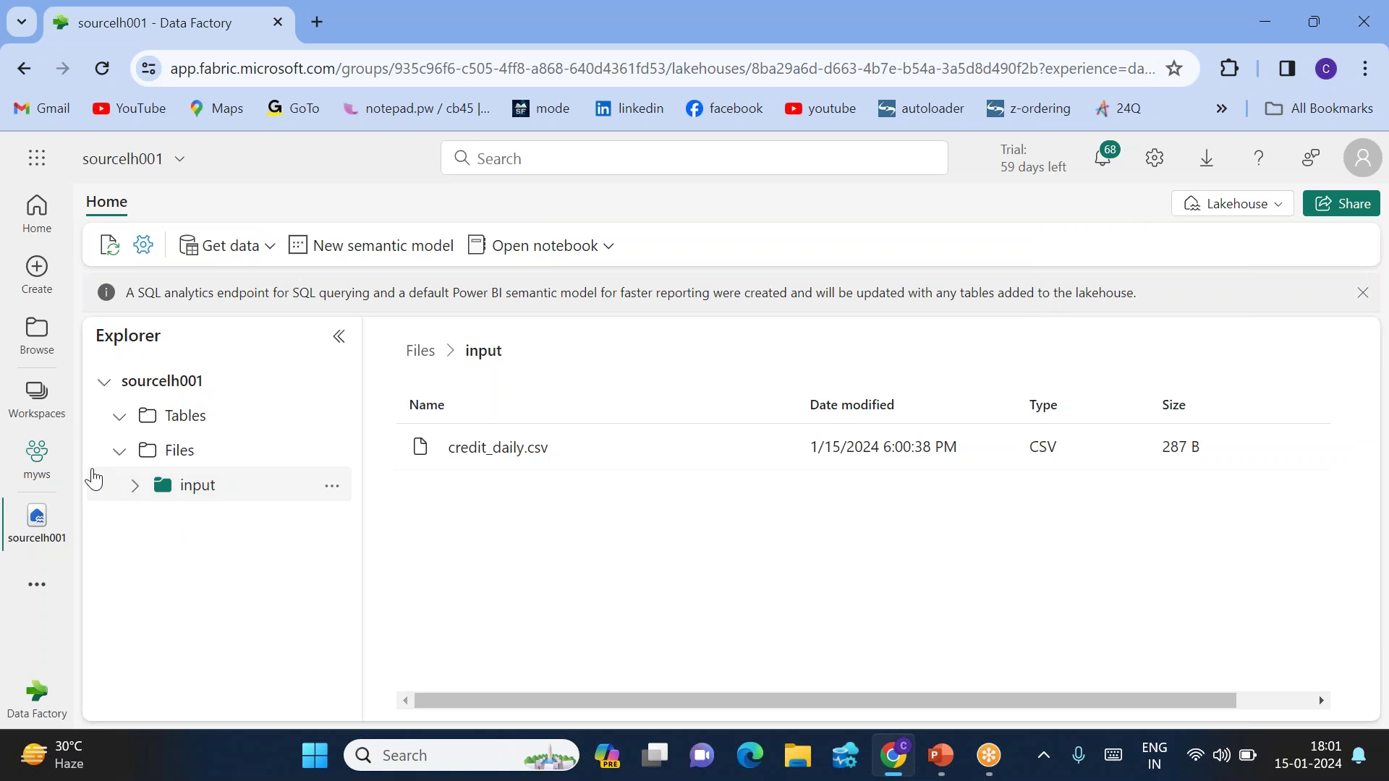
pyautogui.click(44, 461)
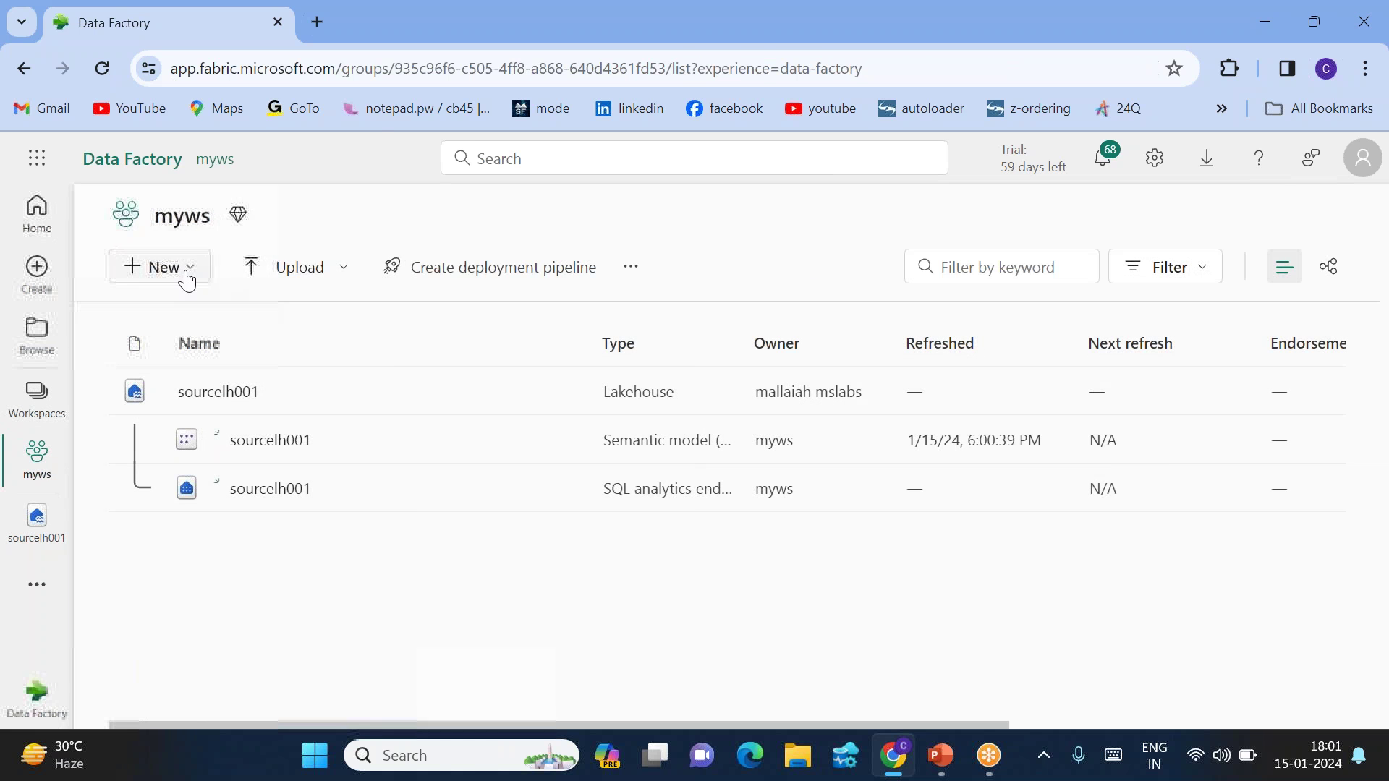
# Create a second lakehouse named sinklh001 in myws
pyautogui.click(184, 275)
pyautogui.click(239, 414)
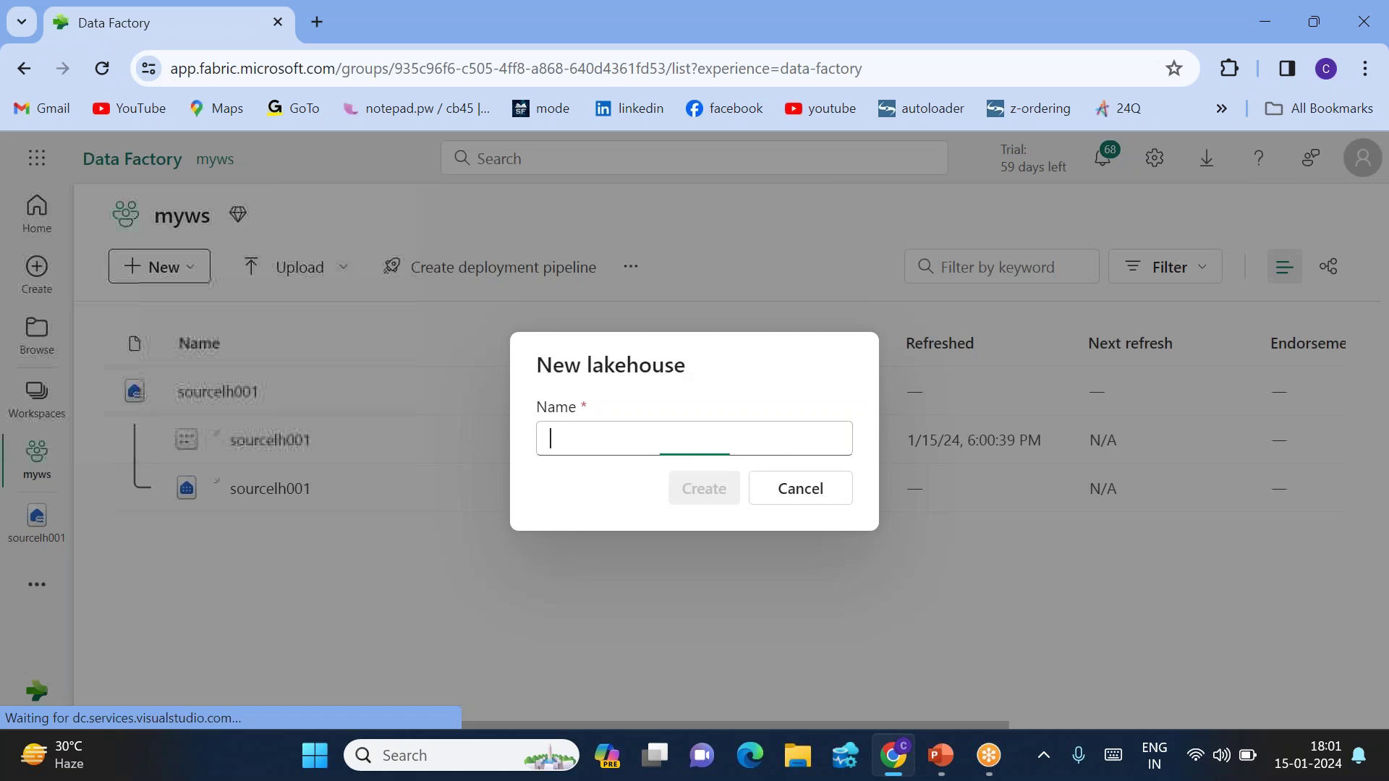
pyautogui.write('sinklh001')
pyautogui.press('Return')
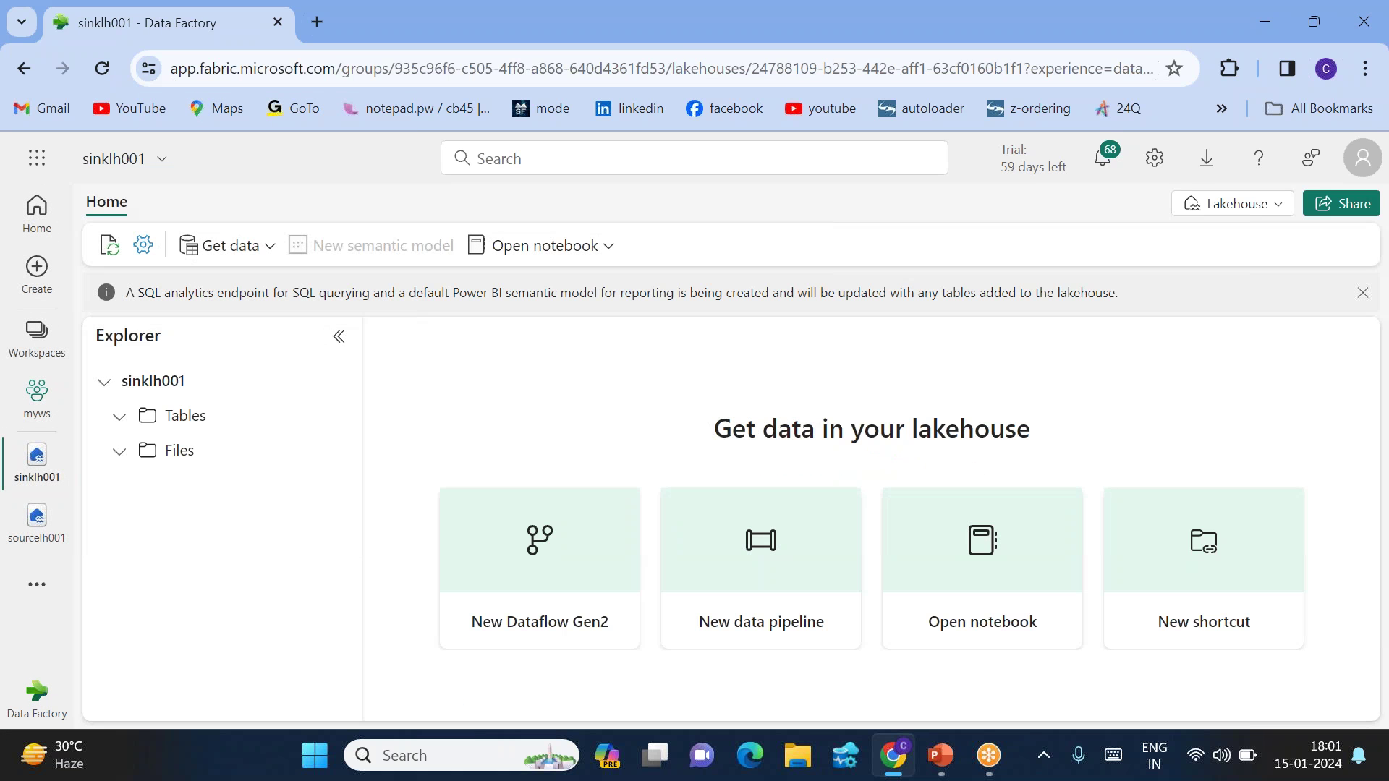
# Add an output subfolder under Files in sinklh001, then return to sourcelh001
pyautogui.click(331, 454)
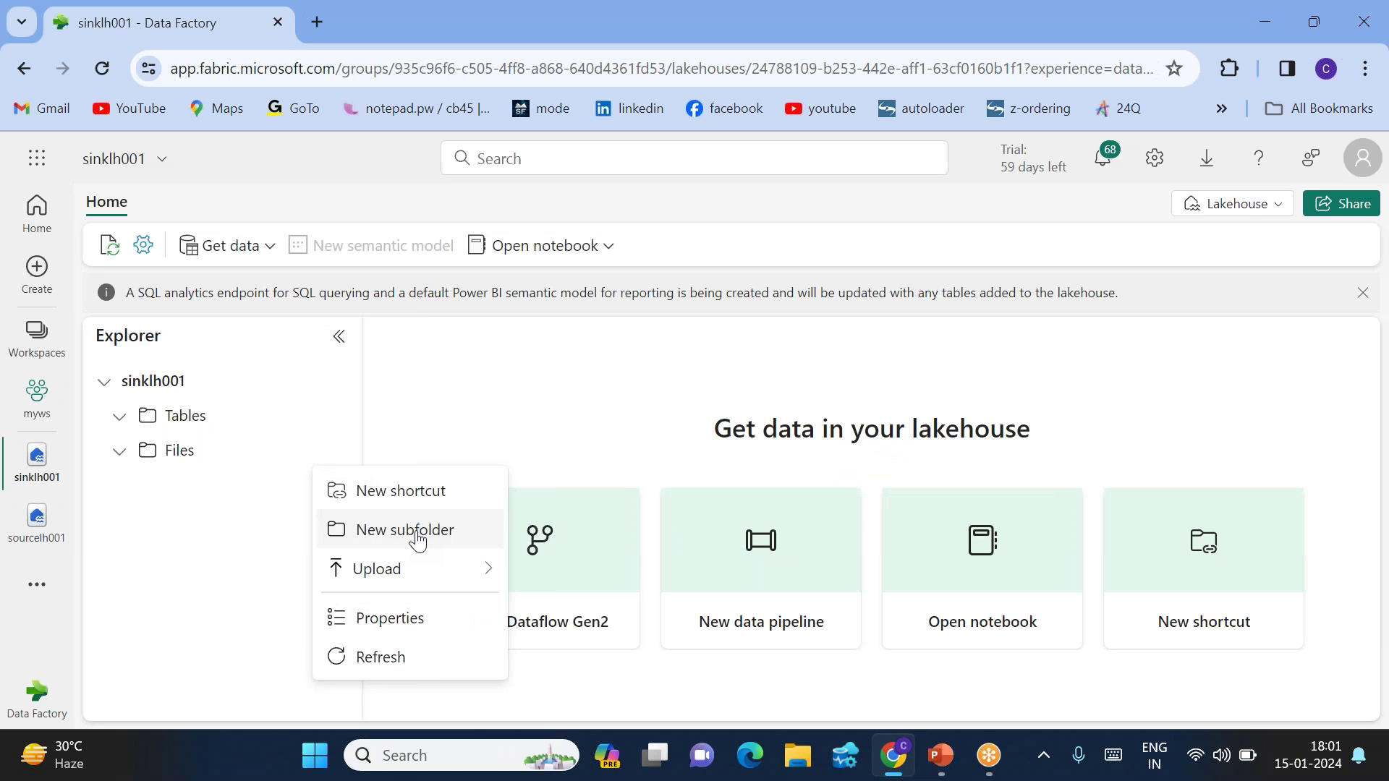
pyautogui.click(418, 541)
pyautogui.write('output')
pyautogui.press('Return')
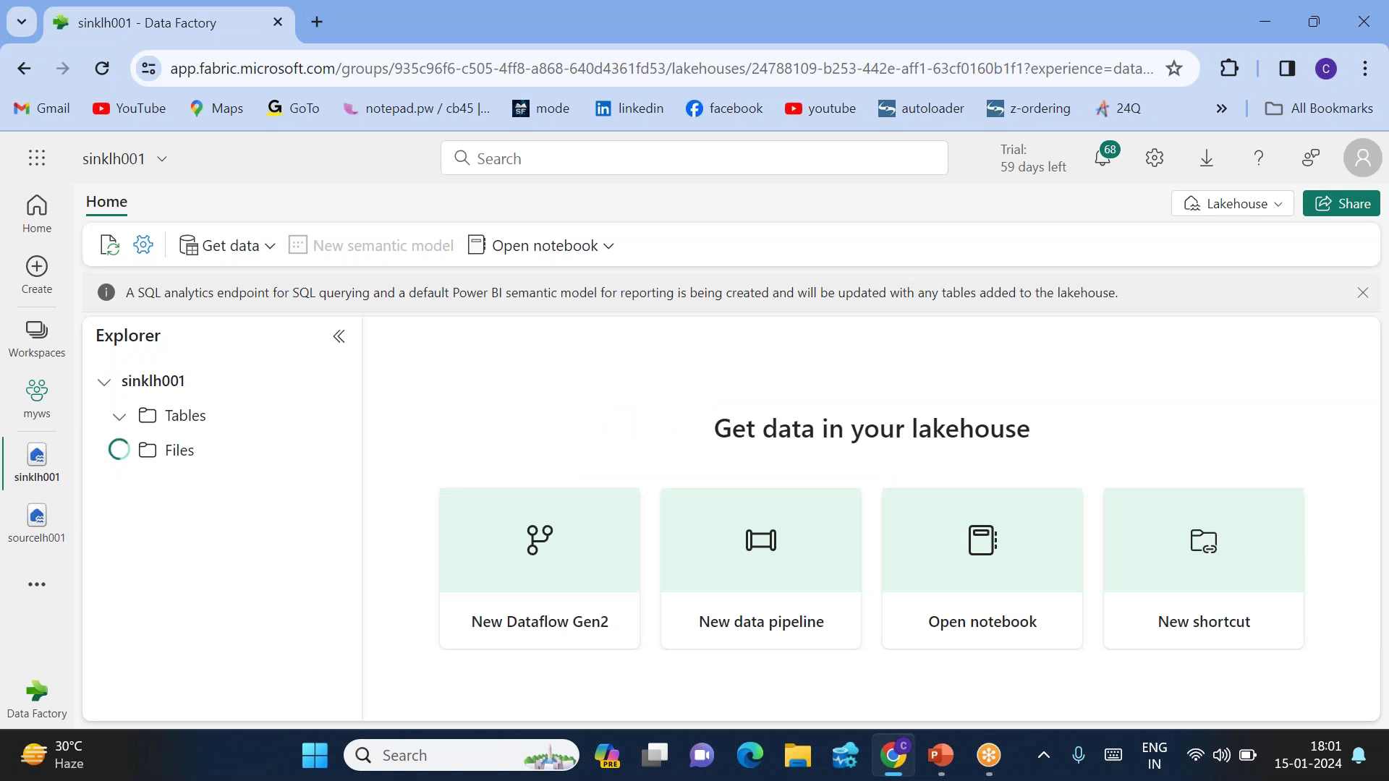
pyautogui.click(31, 536)
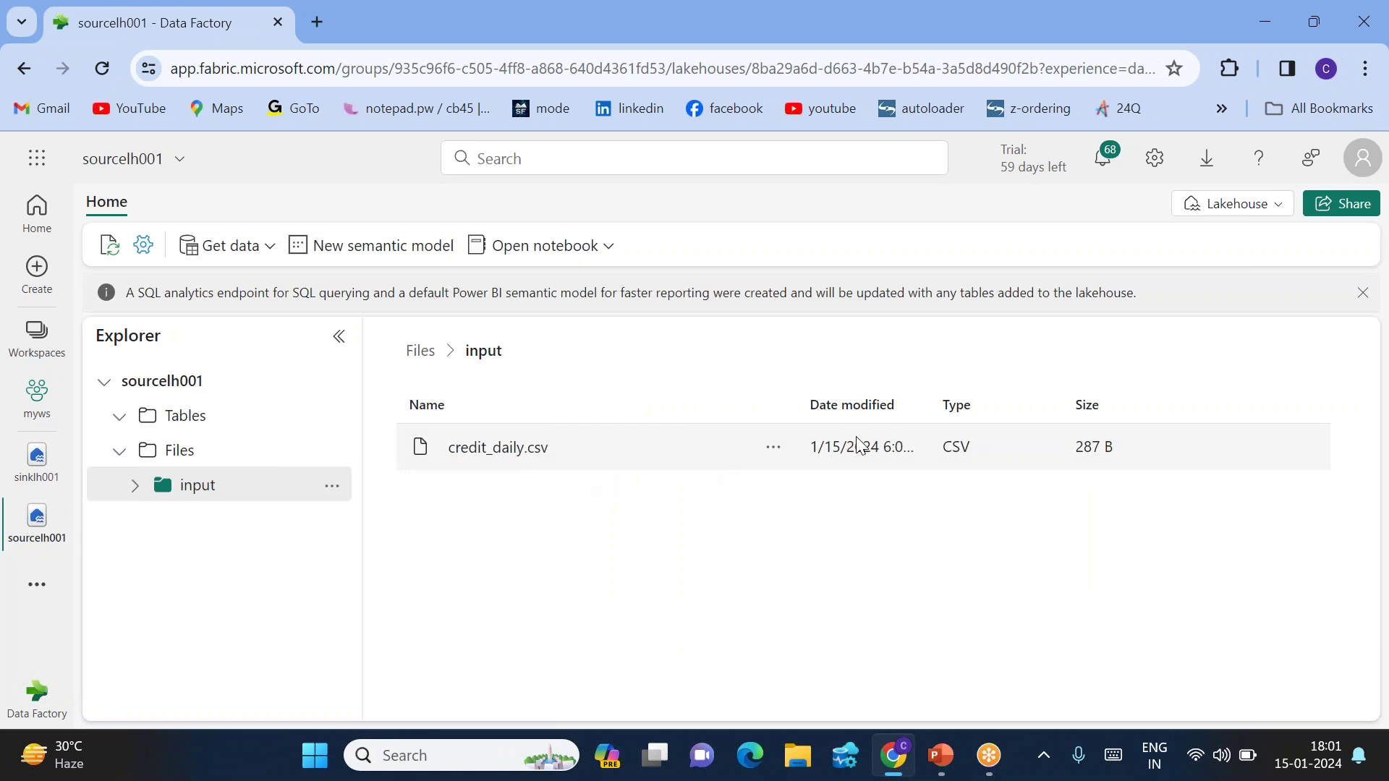
# Upload credit_weekly.csv into the sourcelh001 input folder, next to credit_daily.csv
pyautogui.moveTo(925, 406); pyautogui.dragTo(1023, 394)
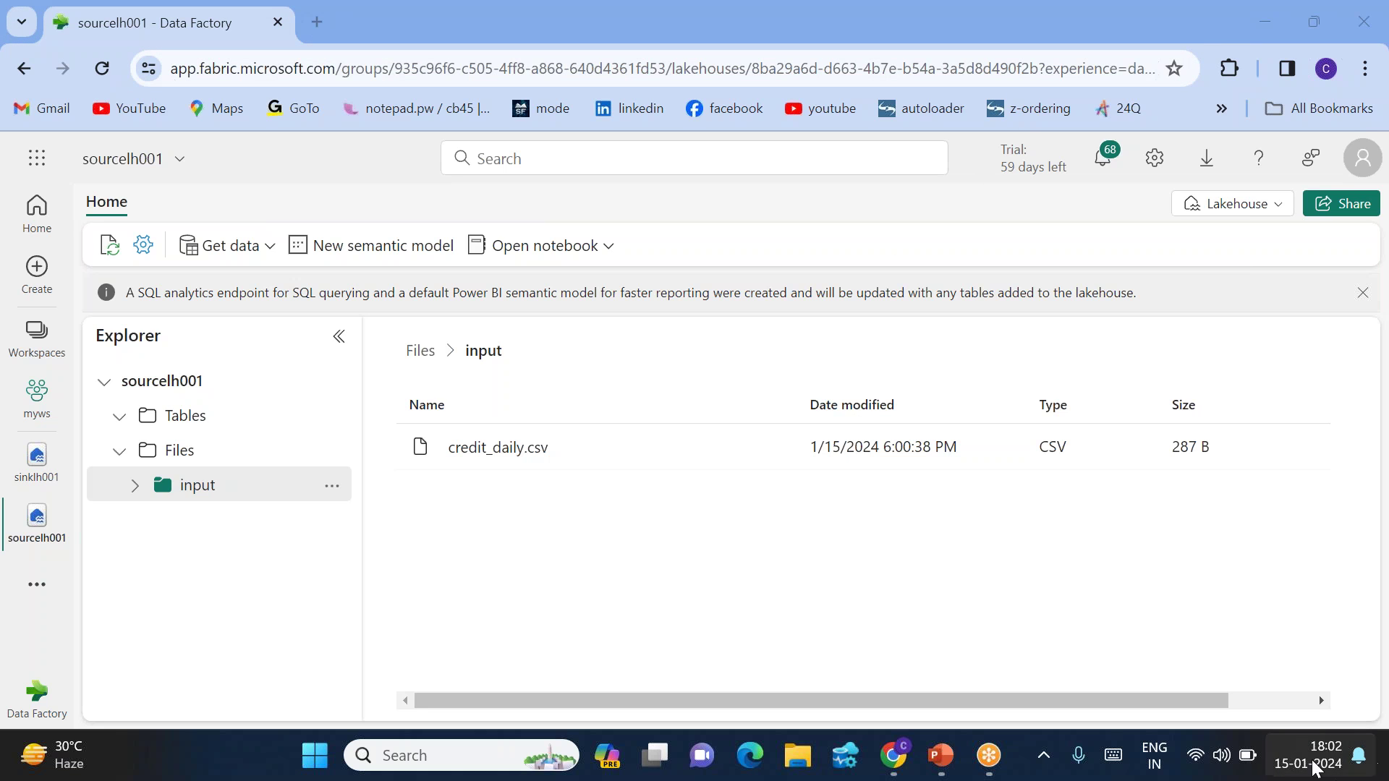
pyautogui.click(332, 485)
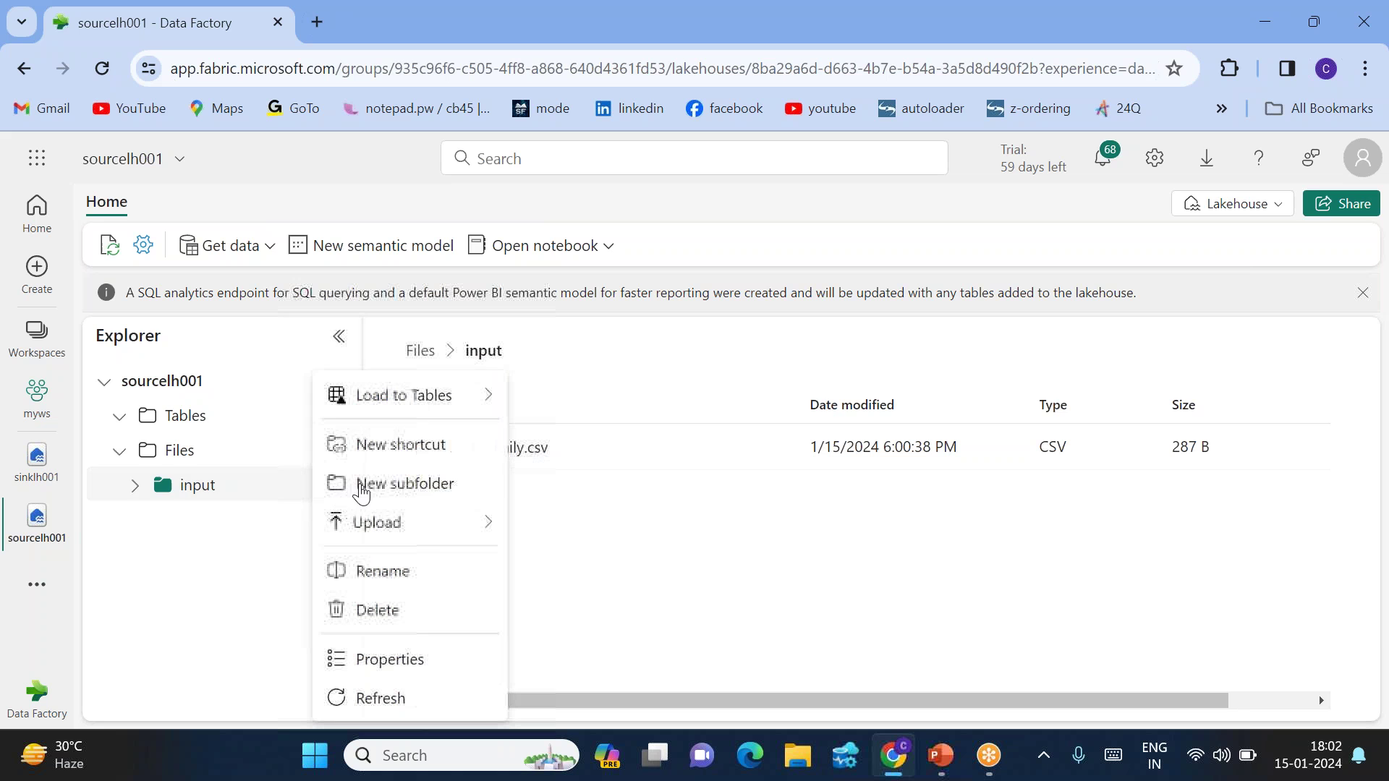
pyautogui.moveTo(415, 528)
pyautogui.click(565, 537)
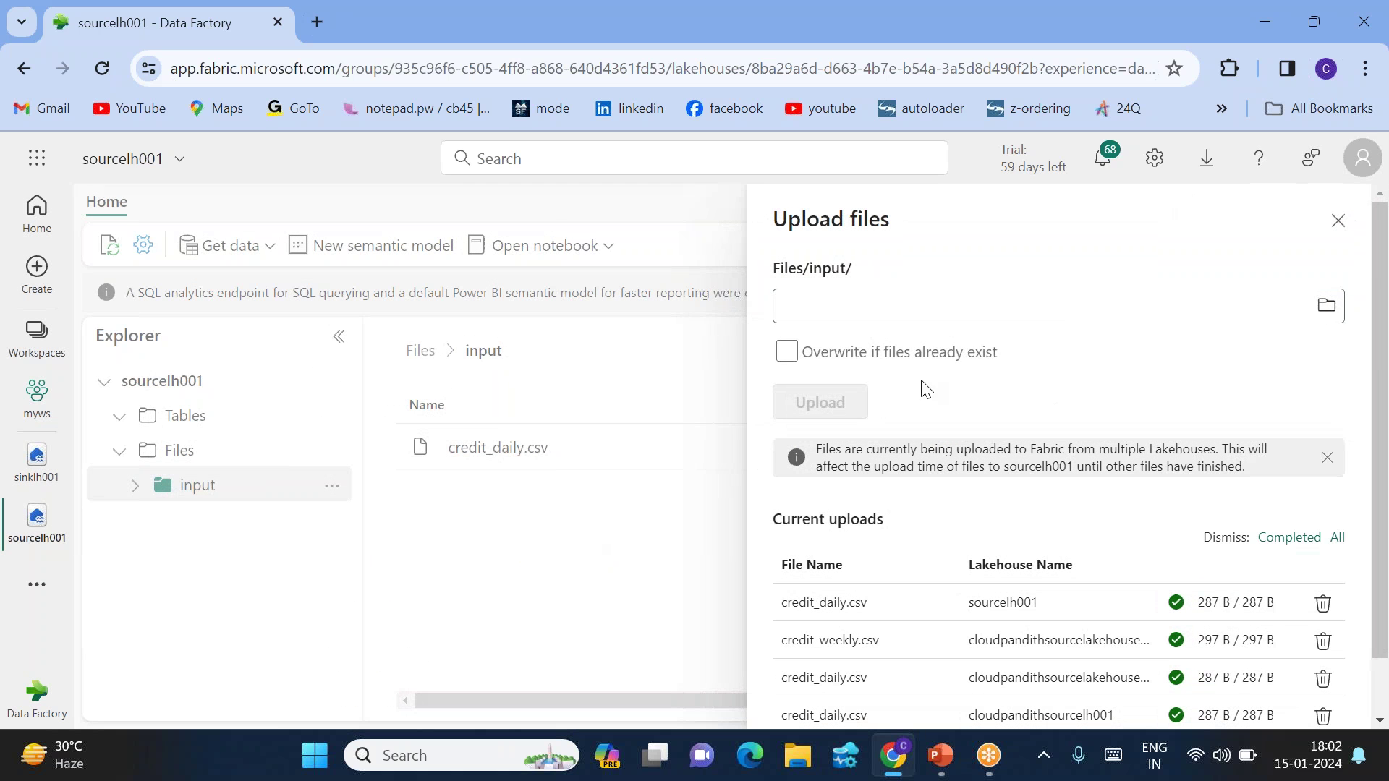
pyautogui.click(1325, 306)
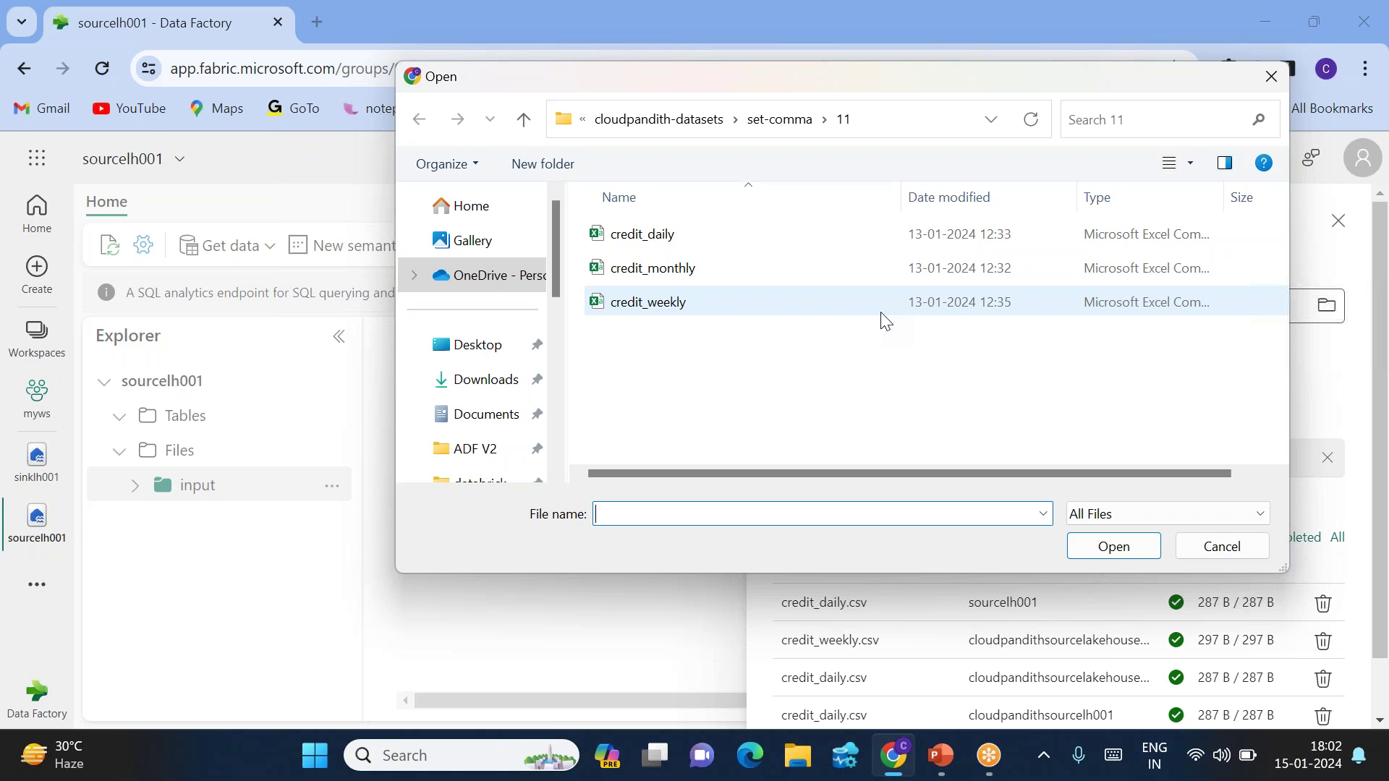
pyautogui.click(662, 304)
pyautogui.click(1138, 548)
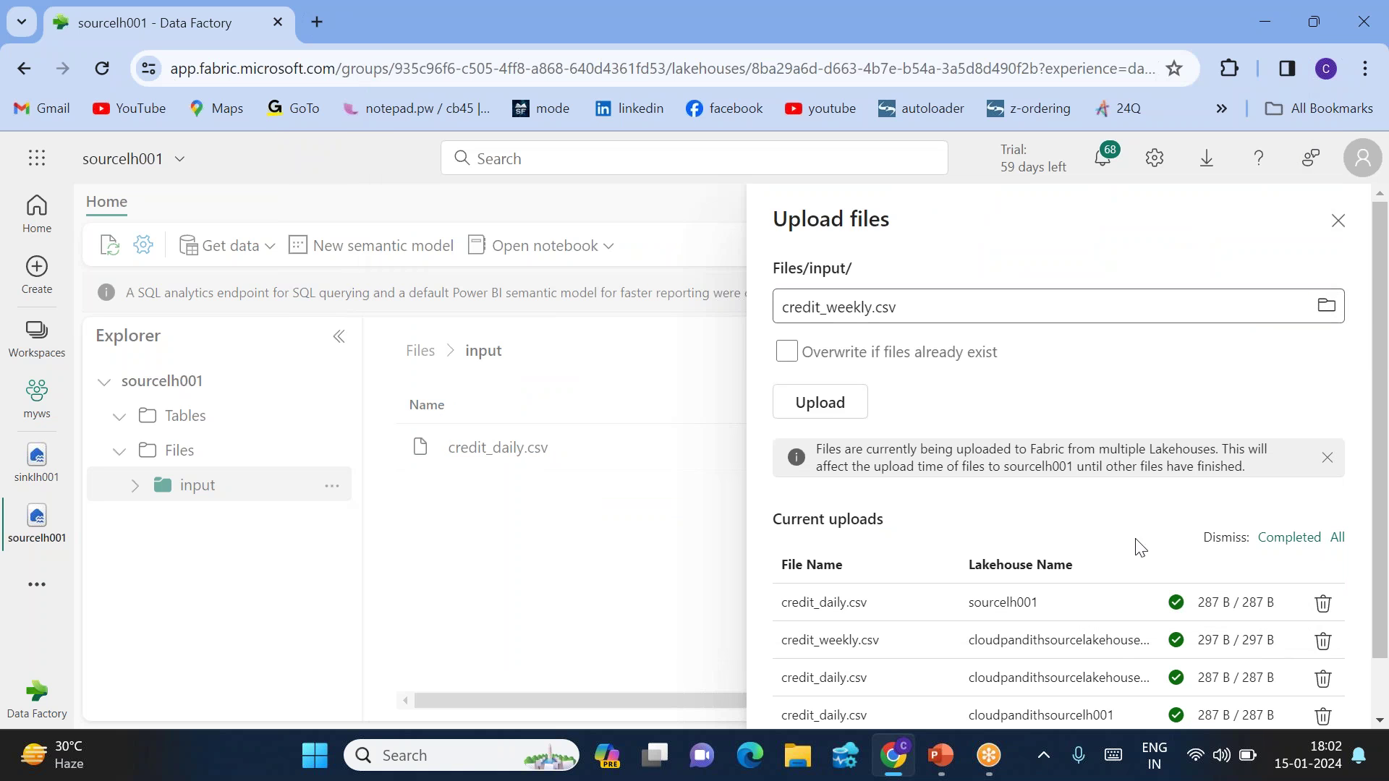
pyautogui.click(822, 408)
pyautogui.click(1338, 221)
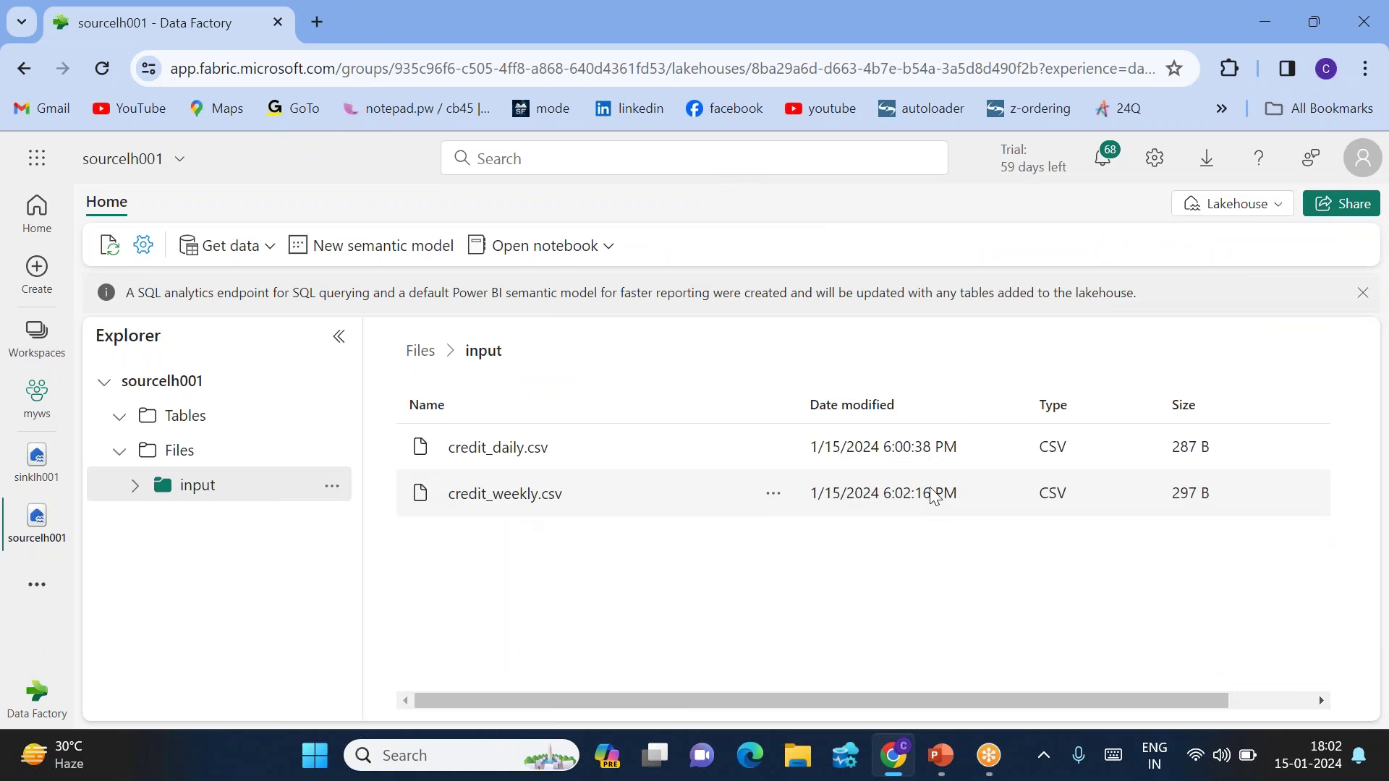
pyautogui.moveTo(875, 495); pyautogui.dragTo(808, 570)
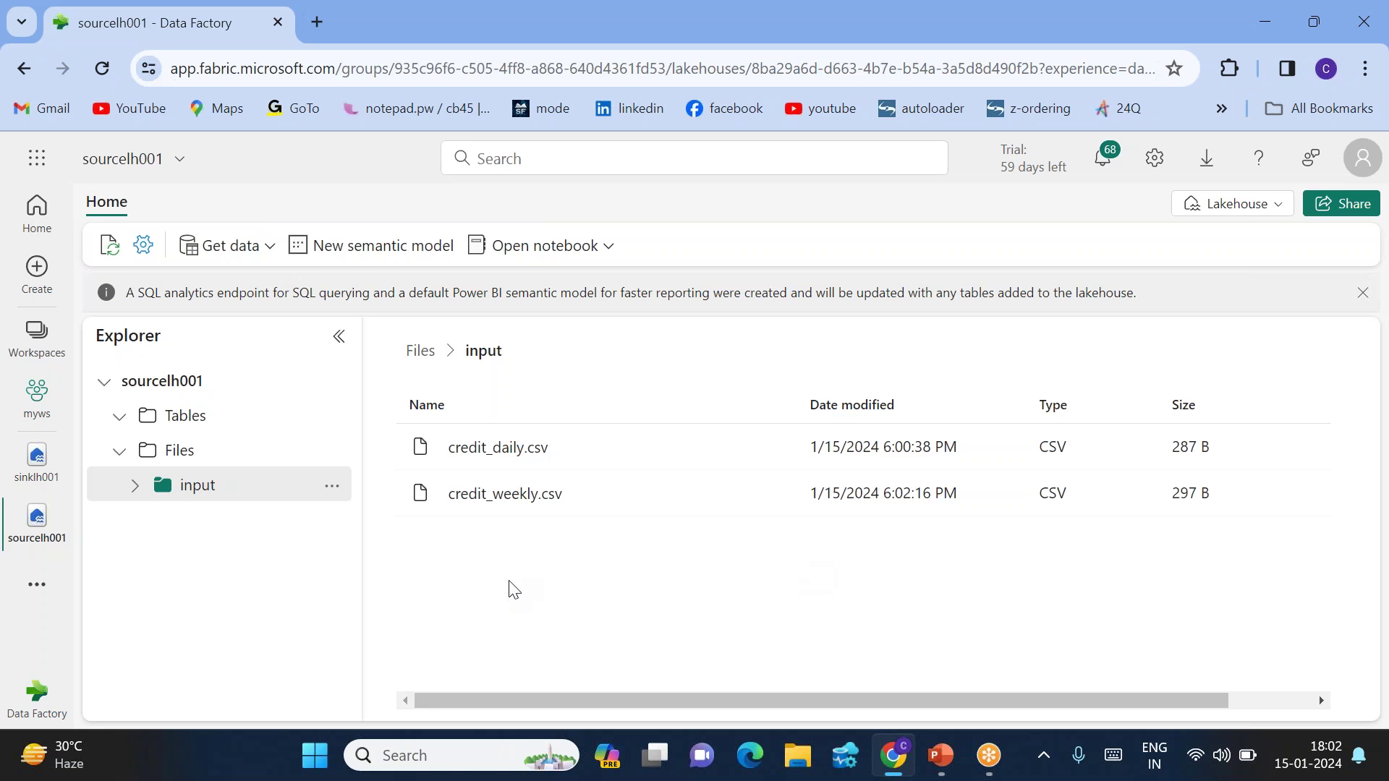
# From myws, create a data pipeline named pl_Incremental_DataIngestion_Daily, replacing the default name
pyautogui.click(61, 398)
pyautogui.click(180, 273)
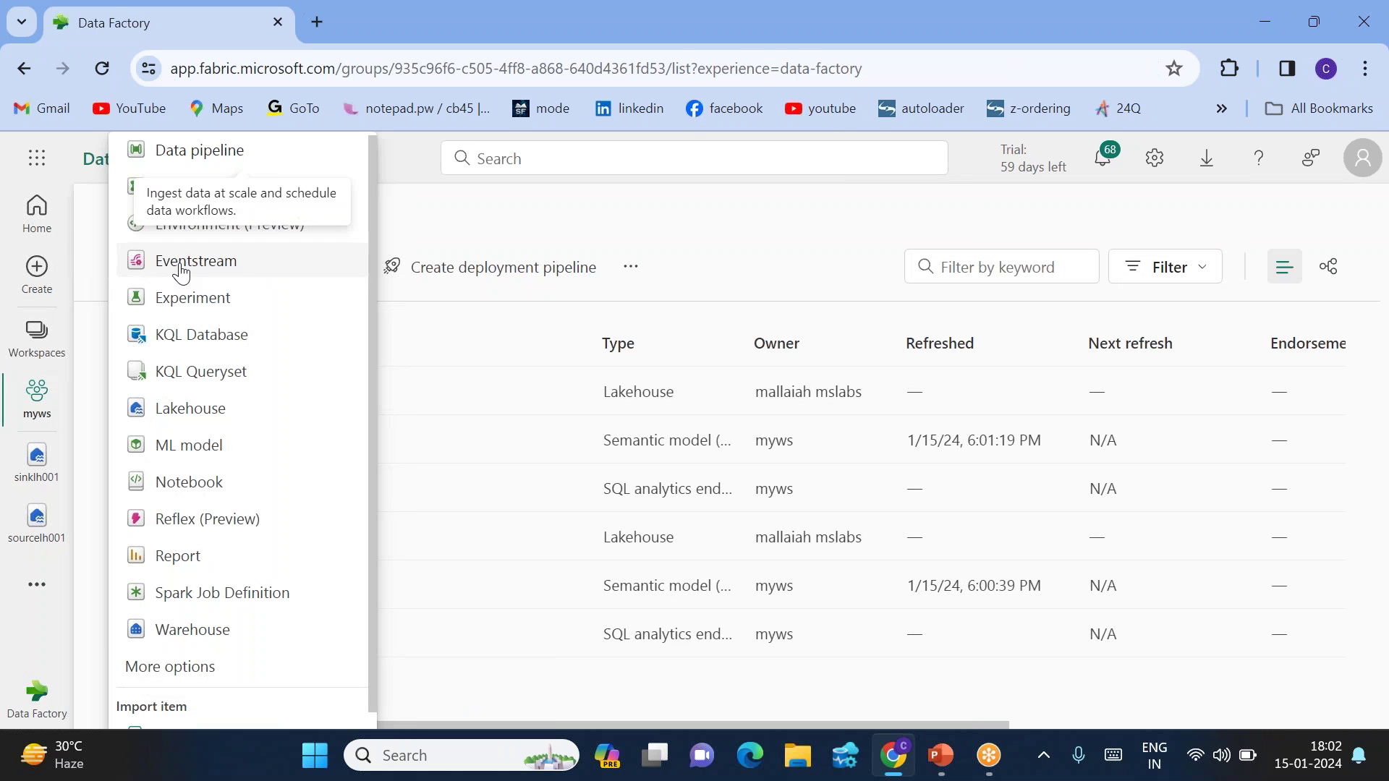
pyautogui.click(210, 155)
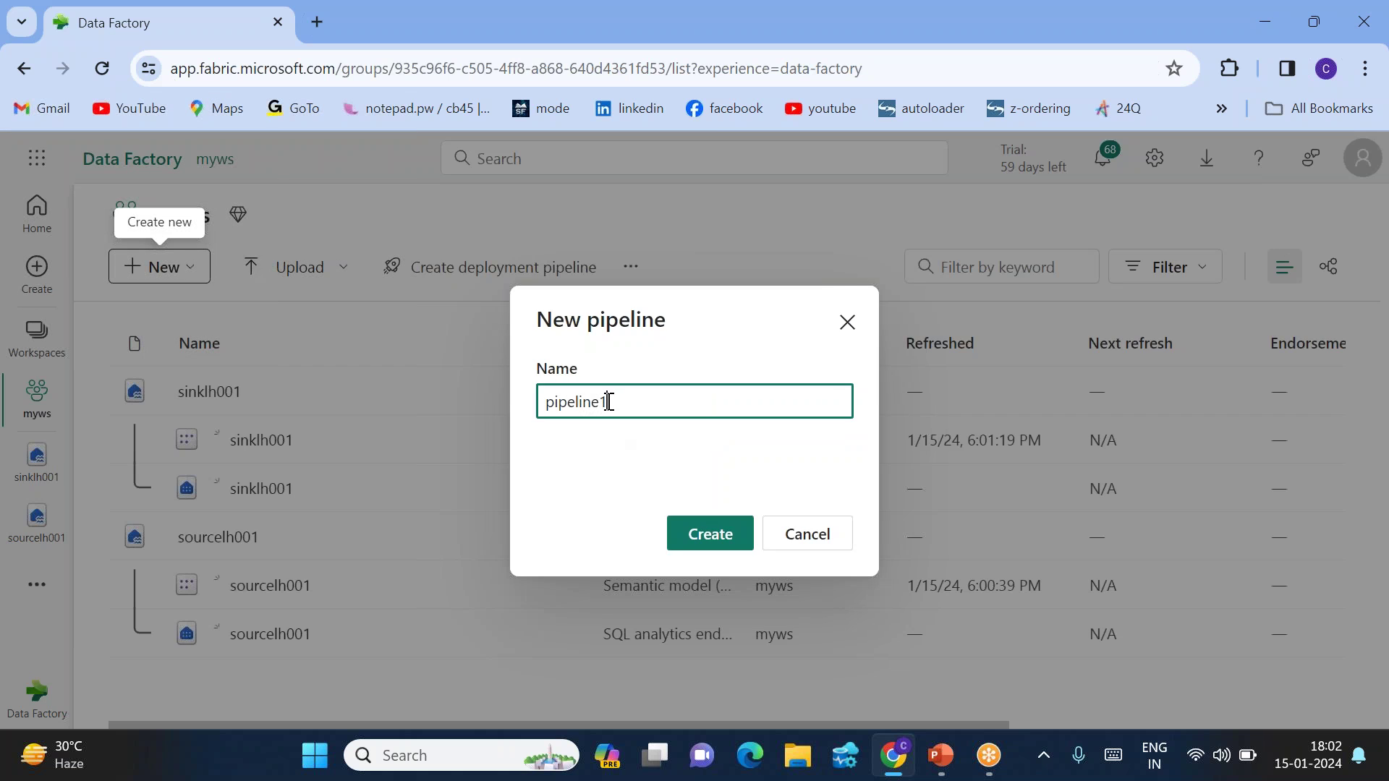
pyautogui.moveTo(608, 400); pyautogui.dragTo(518, 403)
pyautogui.press('BackSpace')
pyautogui.write('pl_')
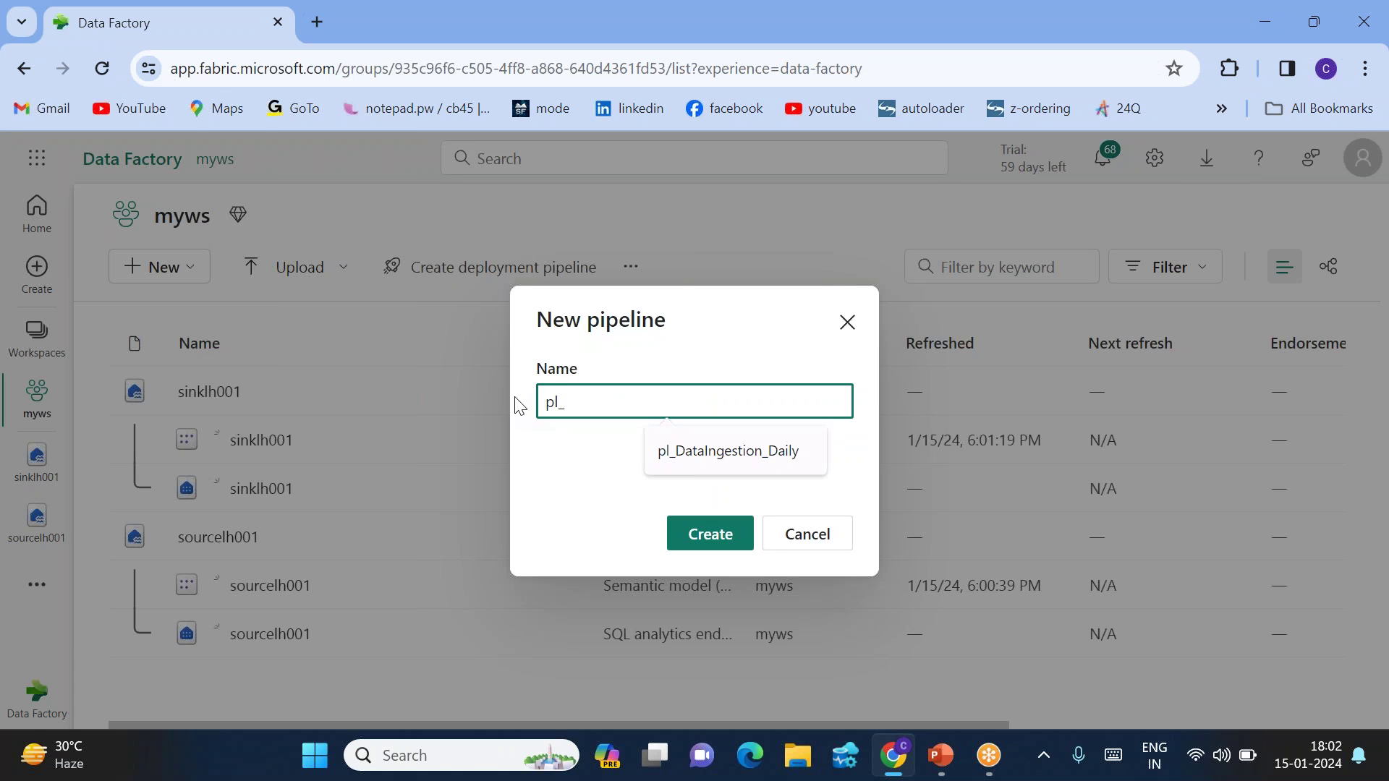
pyautogui.write('Inctrremental_DataIngestion_Daily')
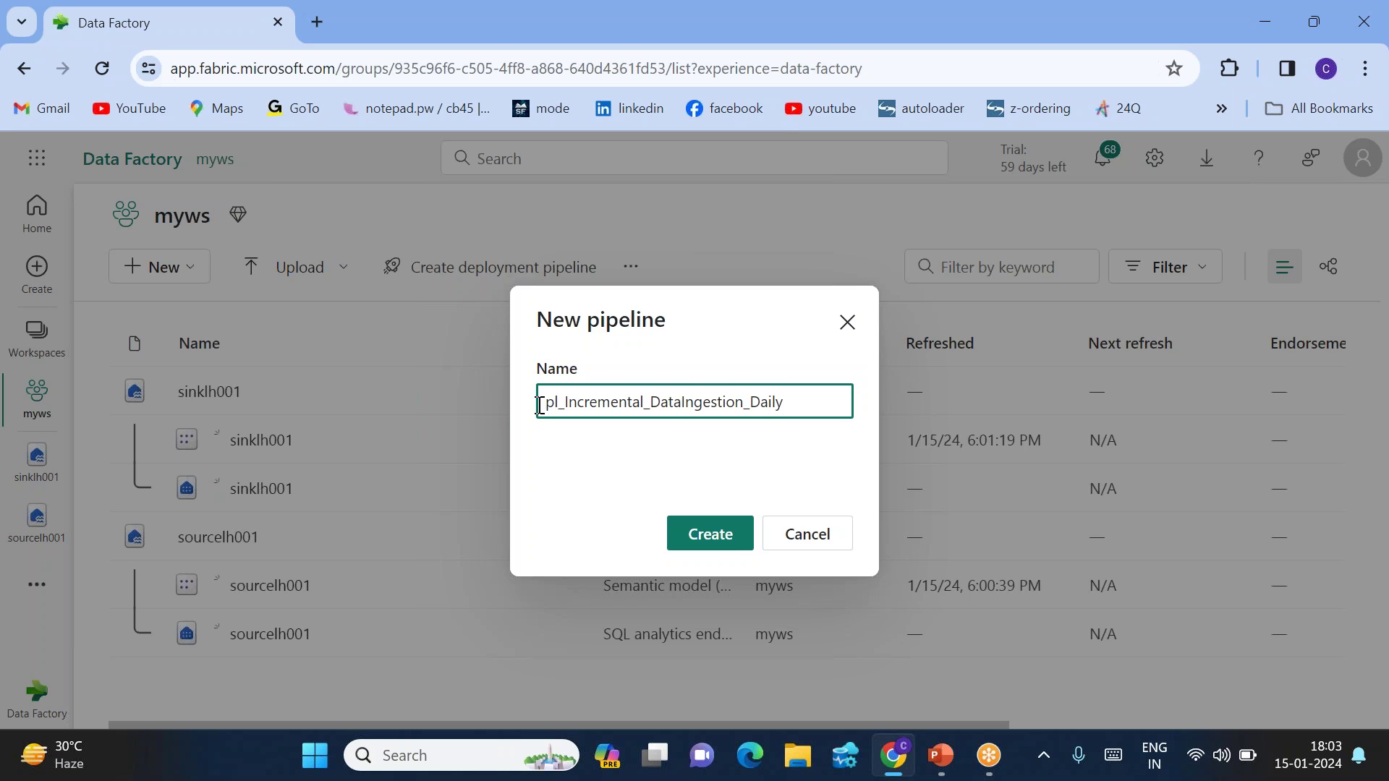
pyautogui.click(710, 534)
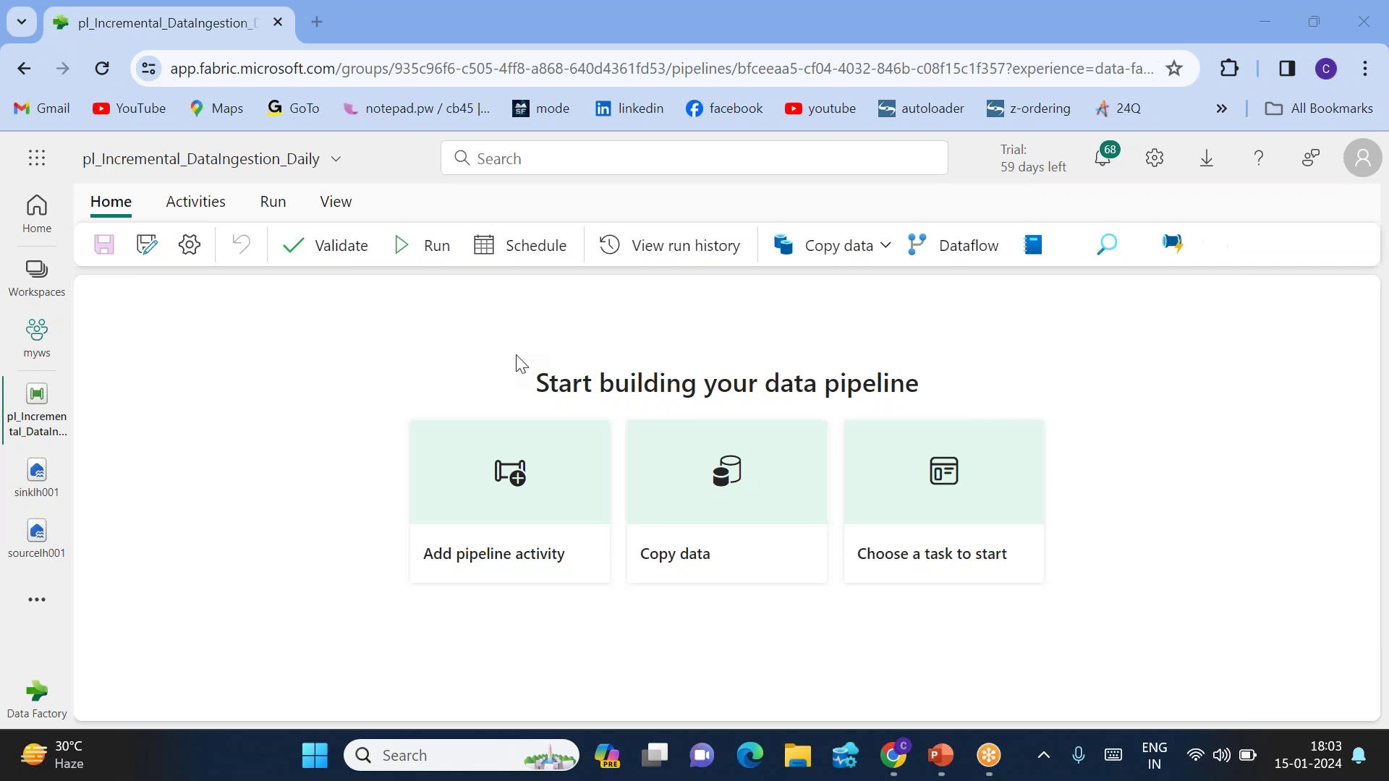
# Add a Copy data activity to the pipeline canvas and select it
pyautogui.click(840, 248)
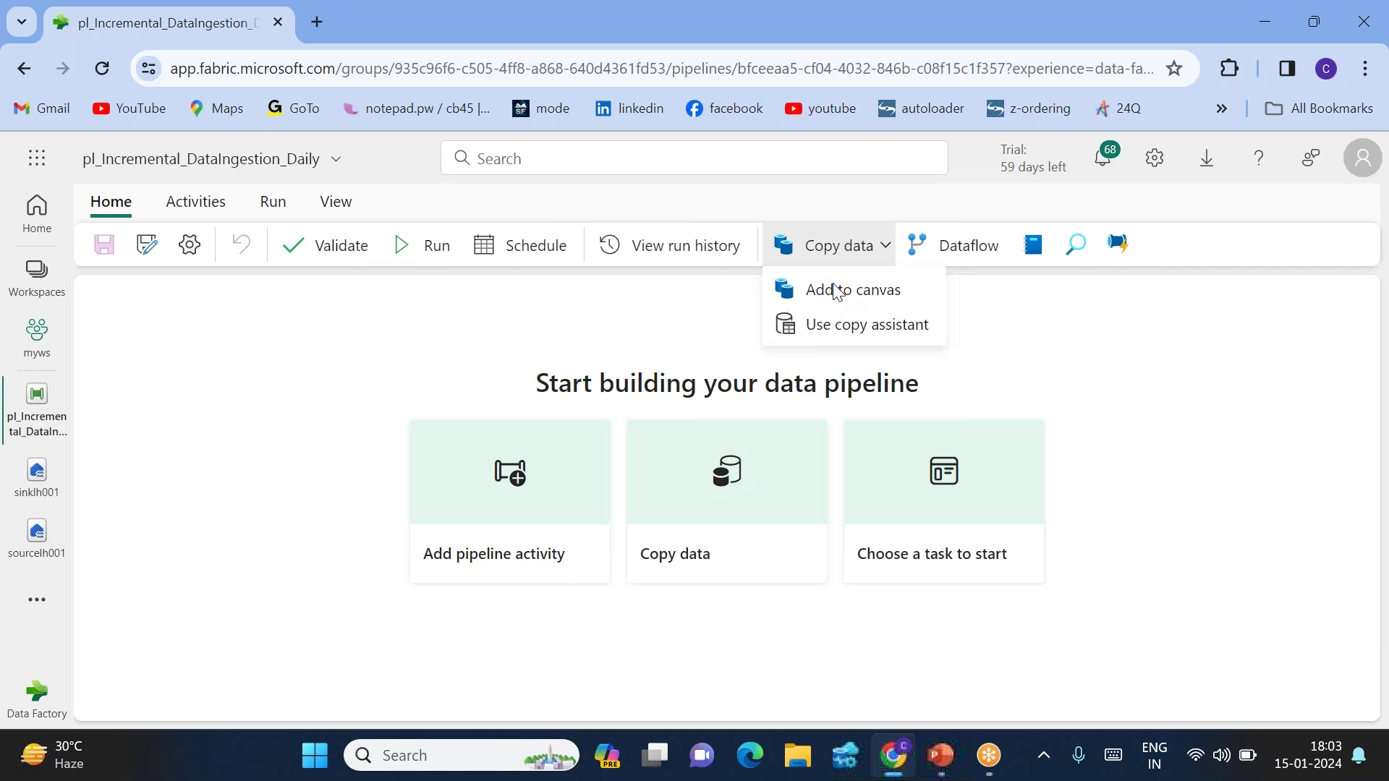
pyautogui.click(825, 307)
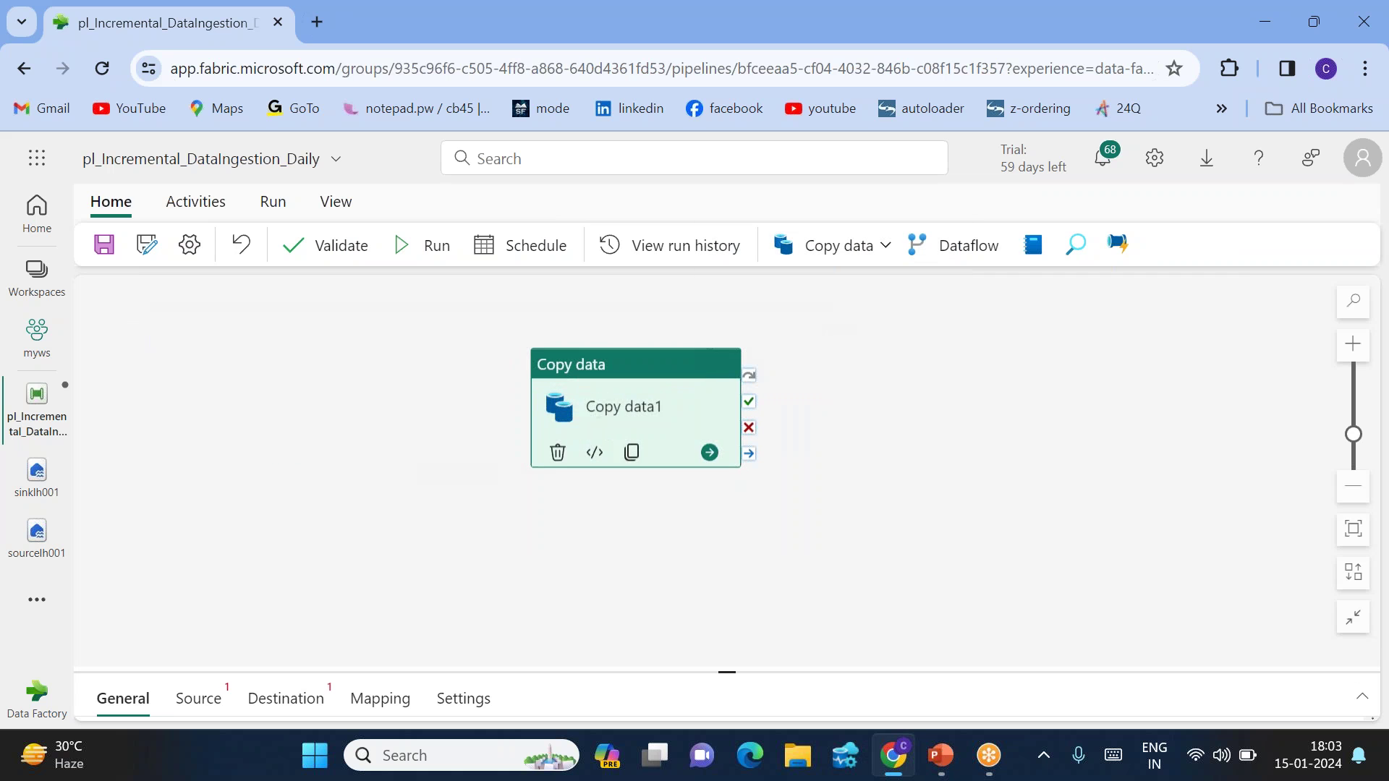
pyautogui.click(729, 672)
pyautogui.moveTo(727, 671); pyautogui.dragTo(727, 509)
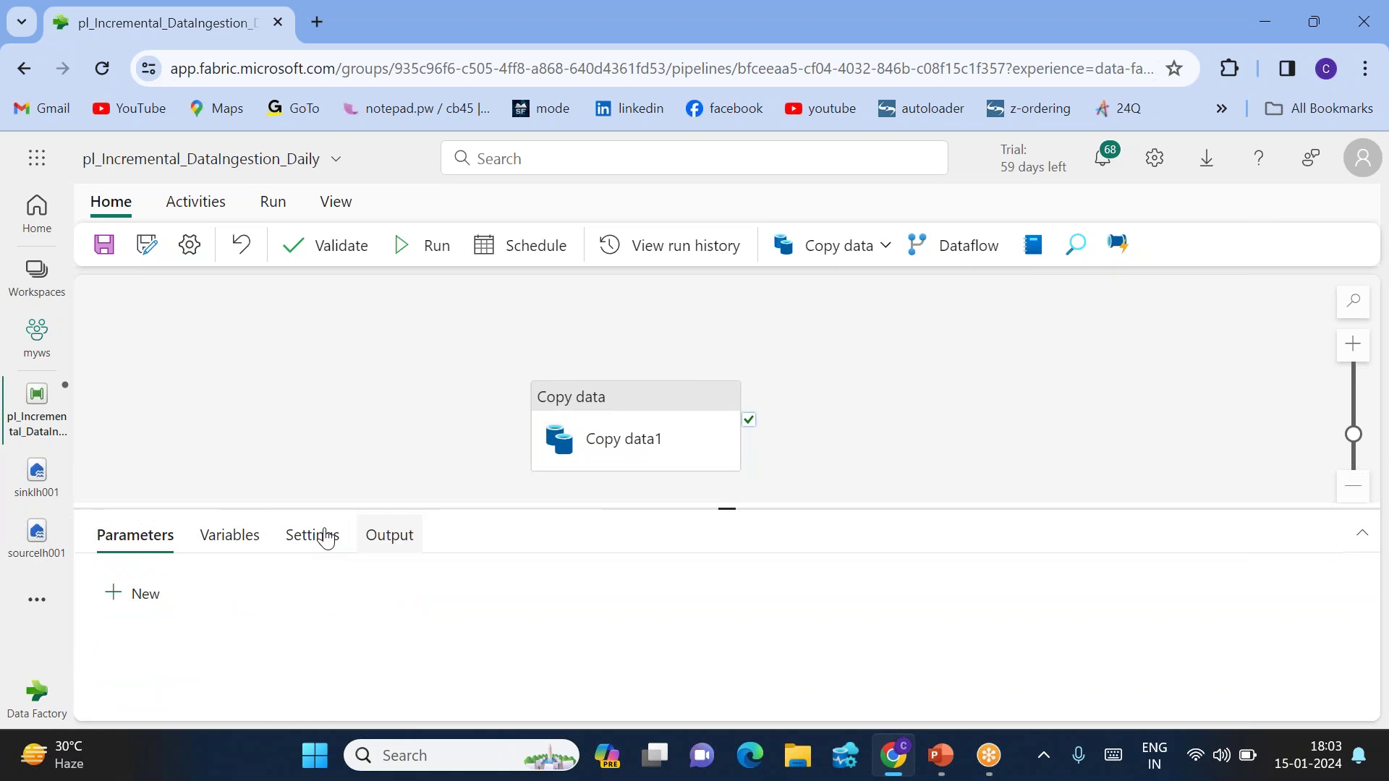
pyautogui.click(729, 434)
# Set the copy source to the workspace lakehouse sourcelh001, reading from Files
pyautogui.click(231, 541)
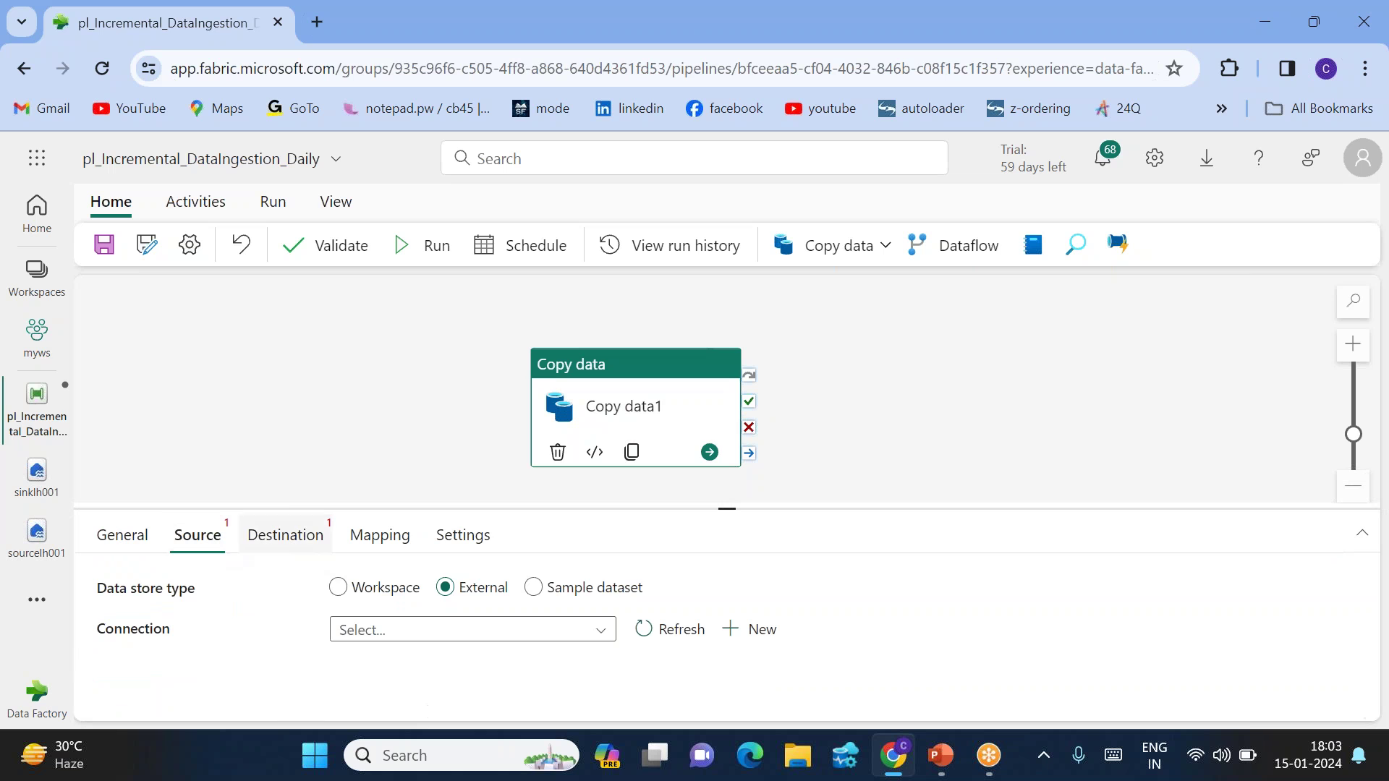
pyautogui.click(338, 587)
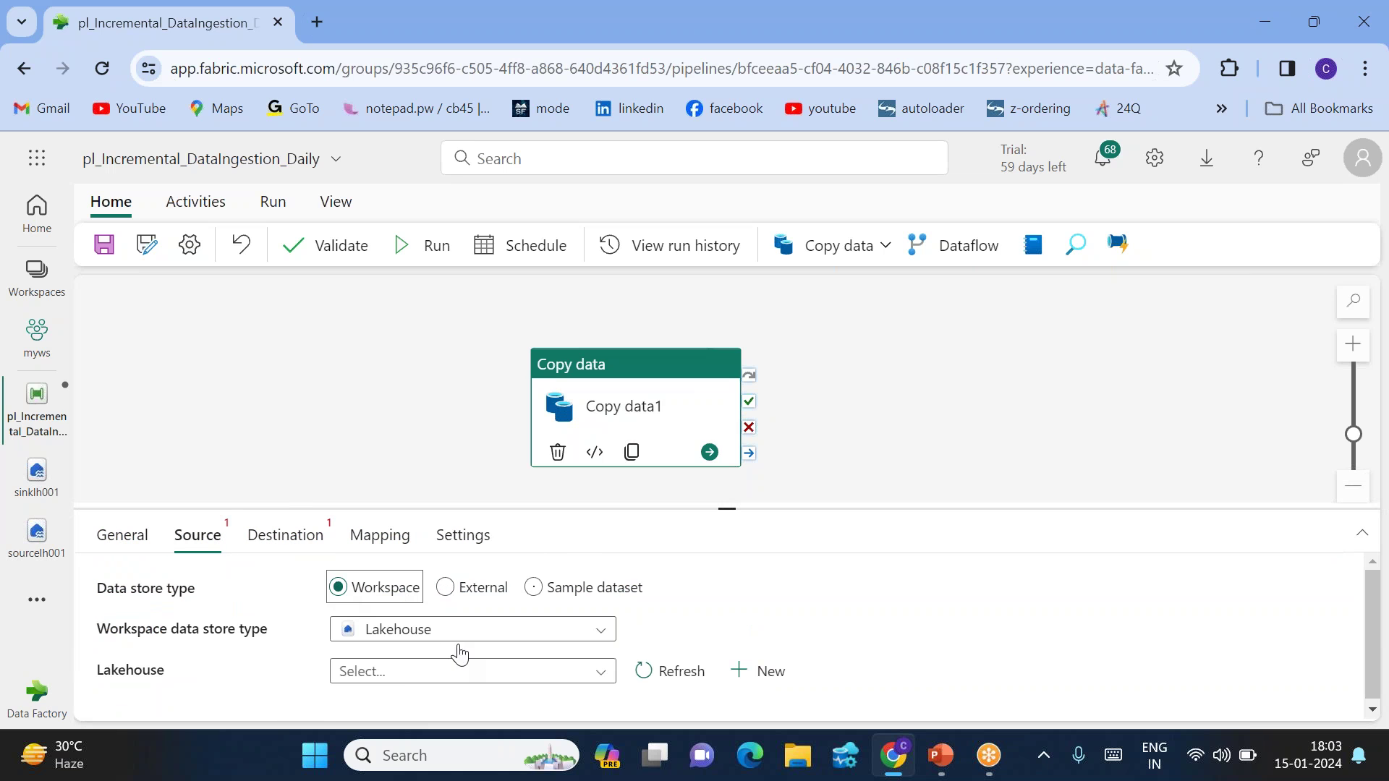
pyautogui.click(384, 671)
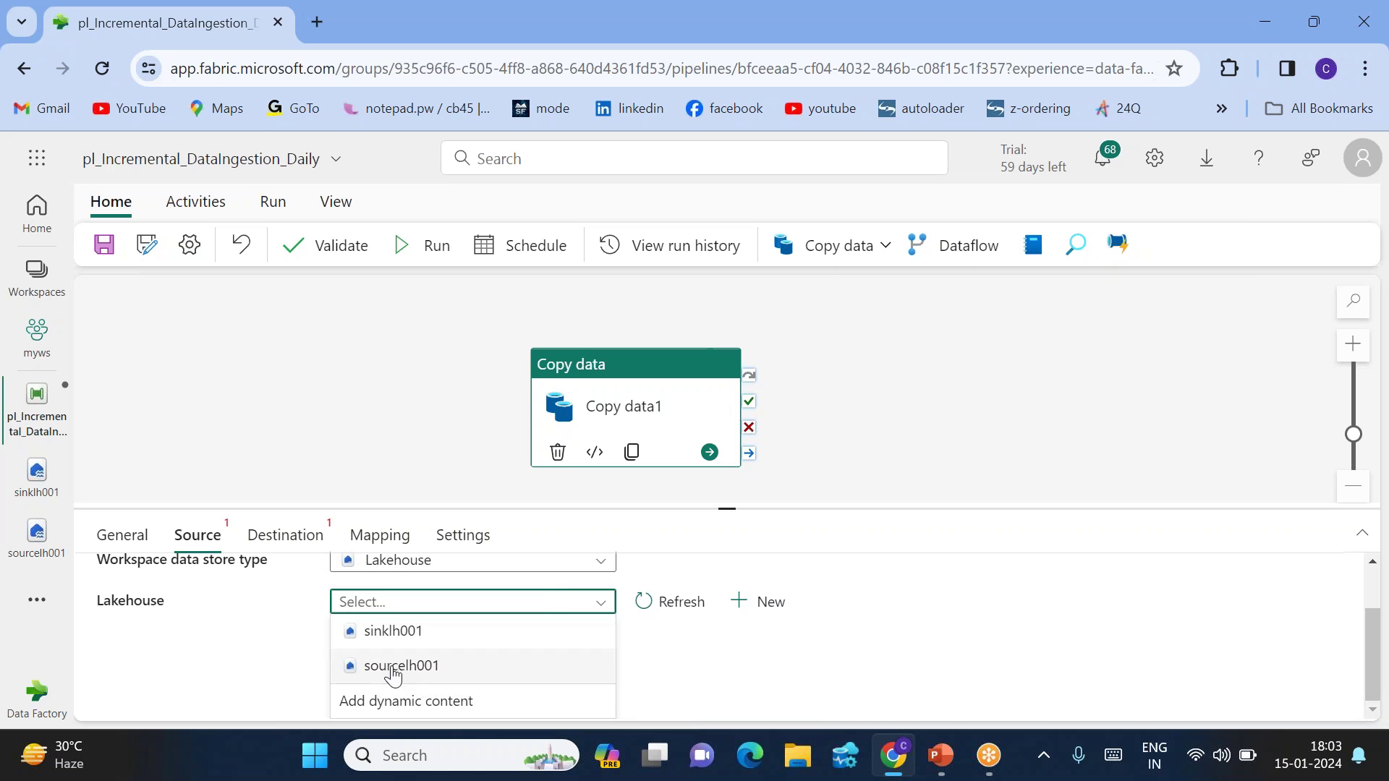
pyautogui.click(391, 666)
pyautogui.scroll(-2, 509, 666)
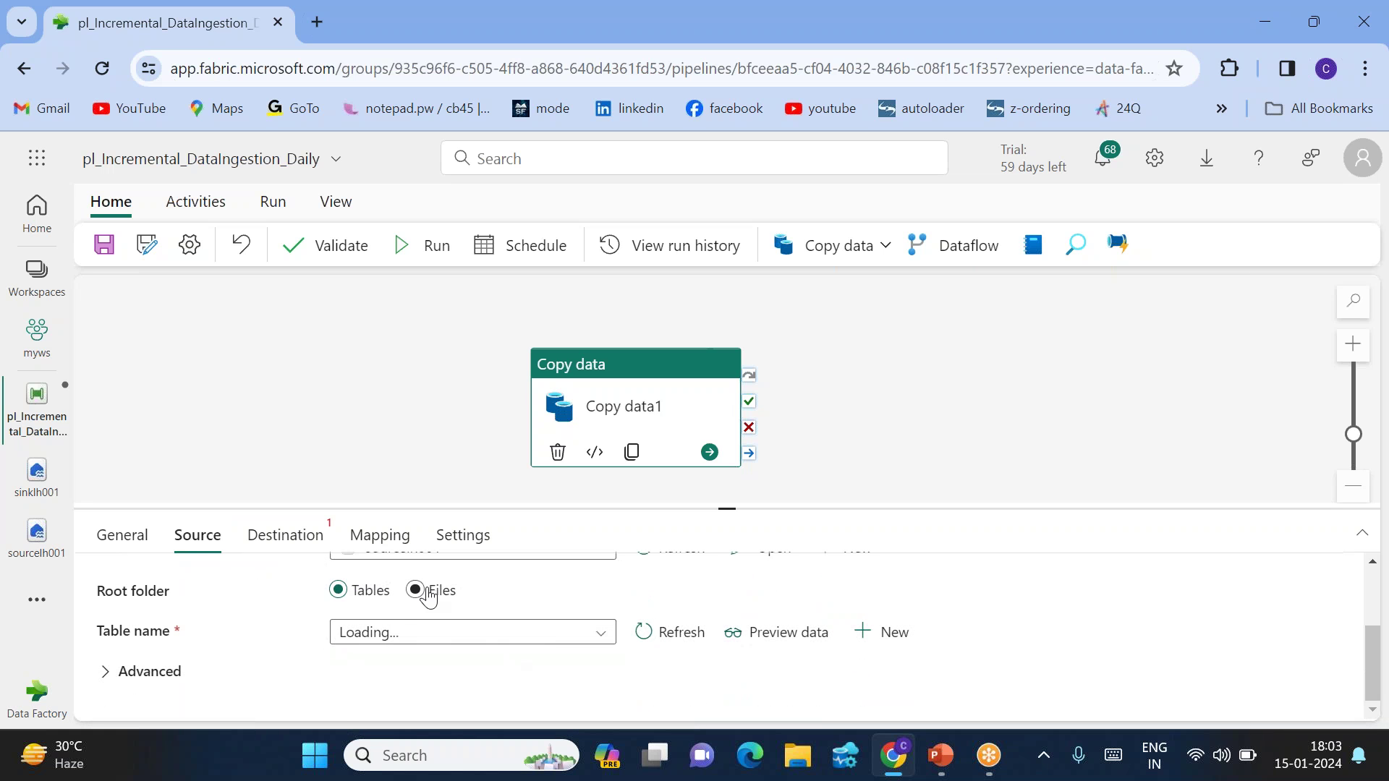
pyautogui.click(417, 589)
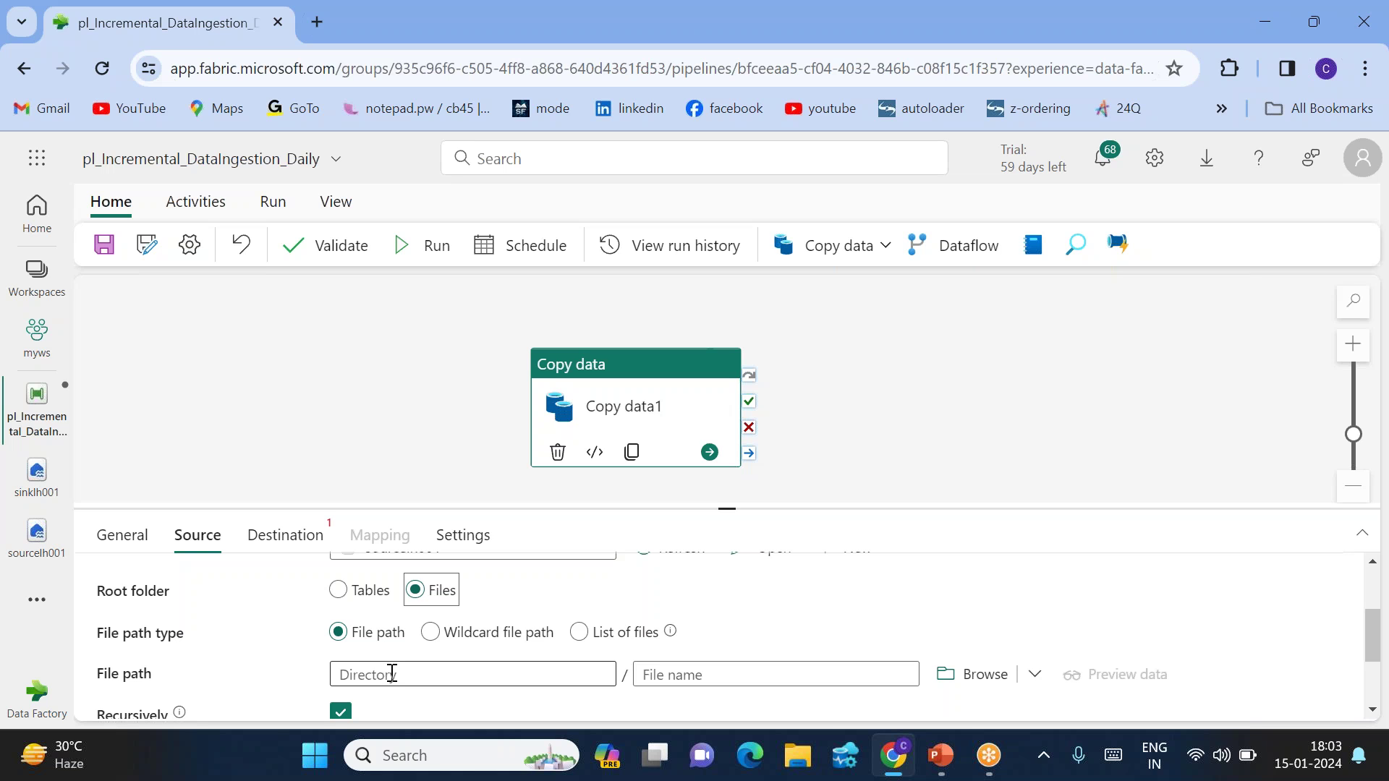
# Use wildcard path input / * for source files and expand the Advanced options
pyautogui.click(430, 631)
pyautogui.click(455, 675)
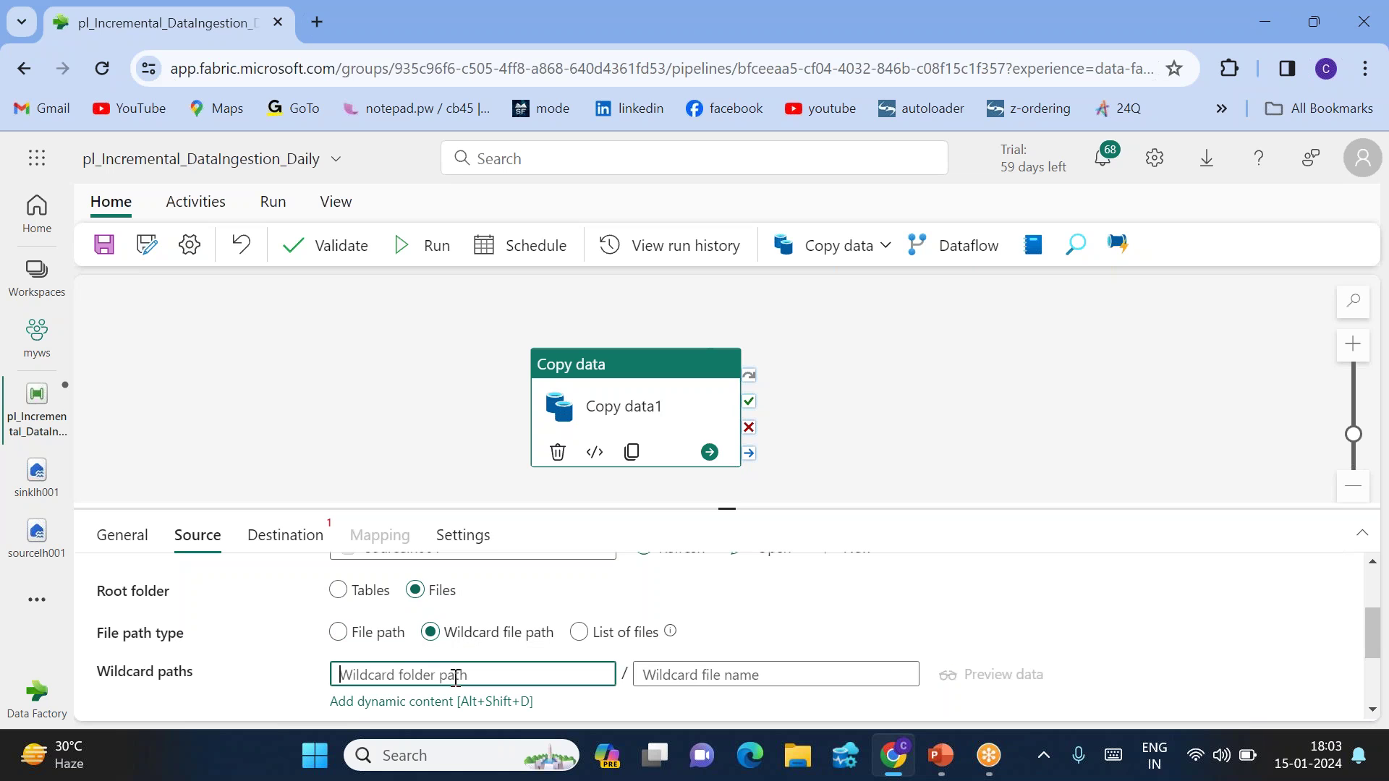
pyautogui.write('input')
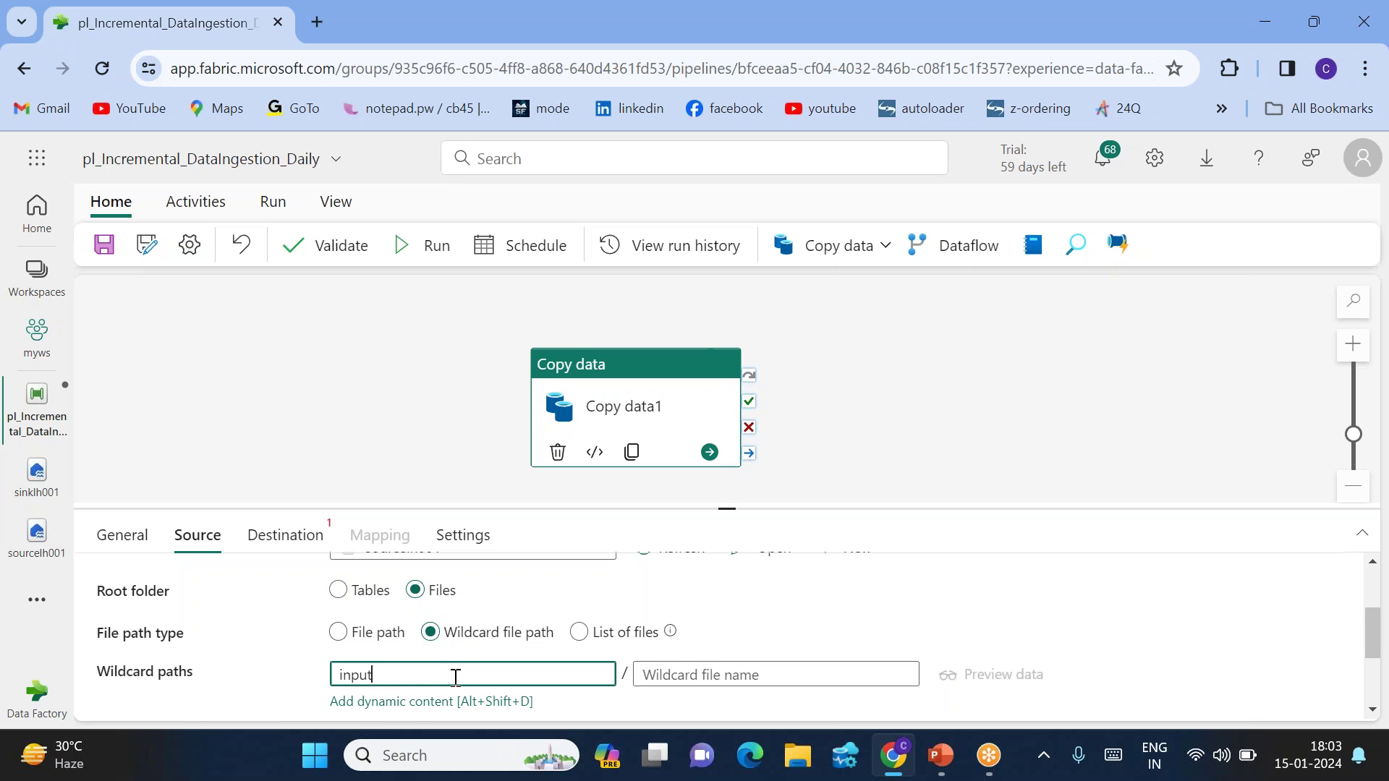
pyautogui.click(700, 679)
pyautogui.write('*')
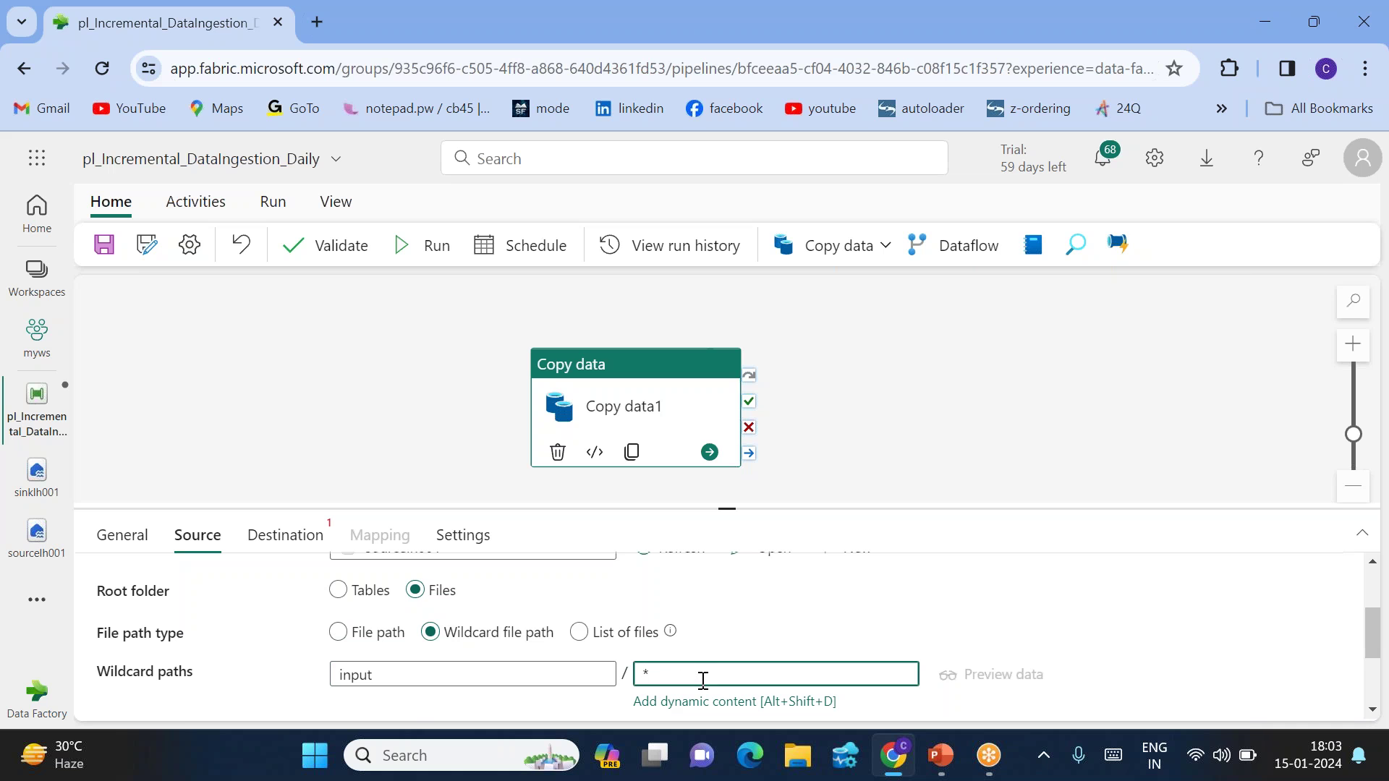
pyautogui.doubleClick(367, 676)
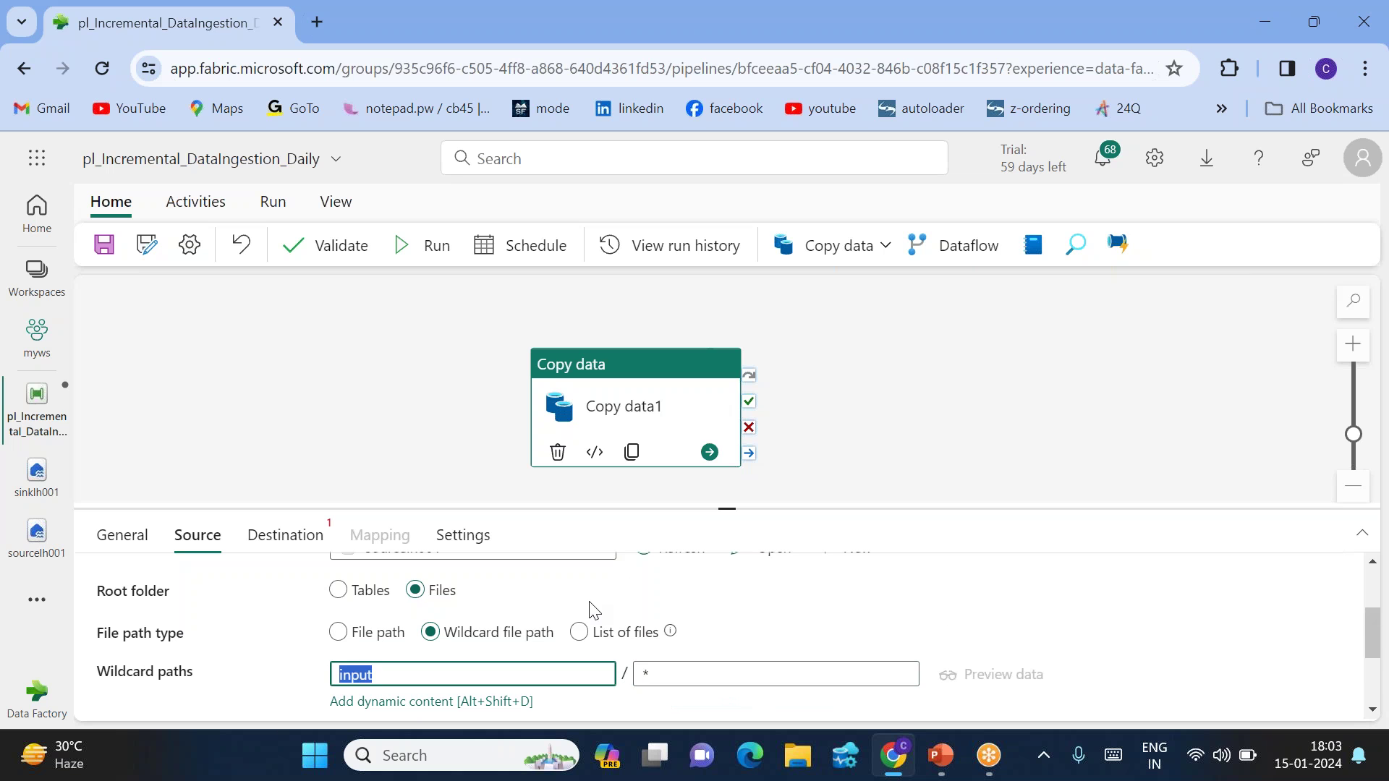
pyautogui.scroll(-1, 595, 612)
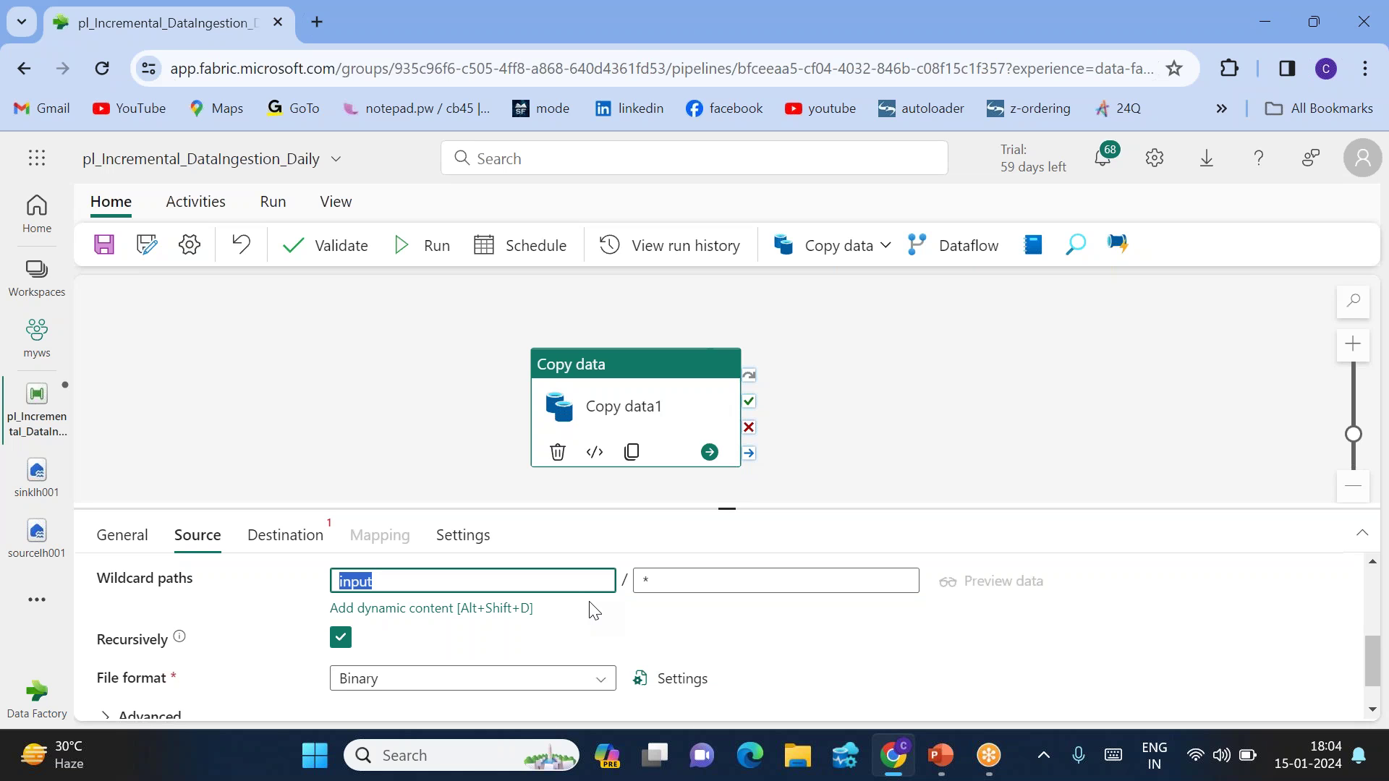
pyautogui.scroll(-1, 593, 610)
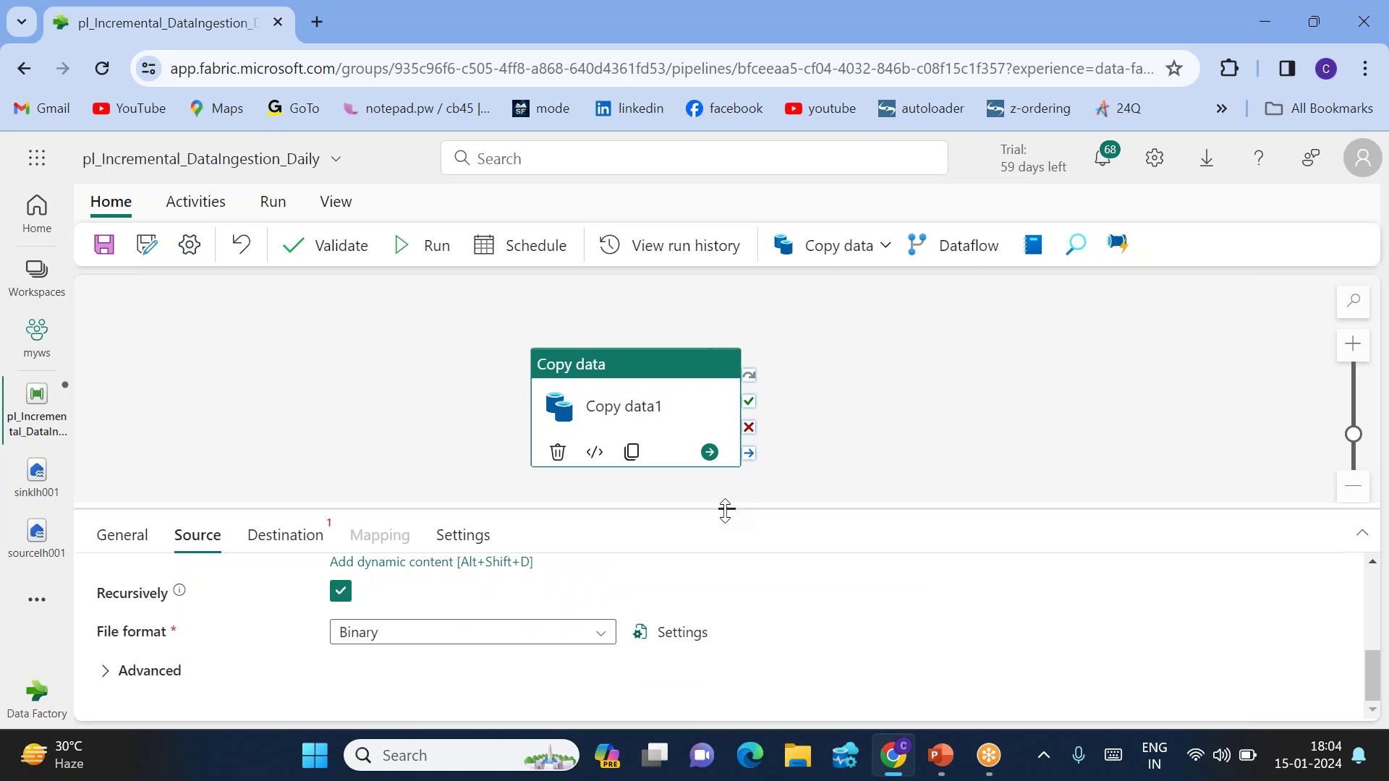
pyautogui.moveTo(725, 510); pyautogui.dragTo(724, 418)
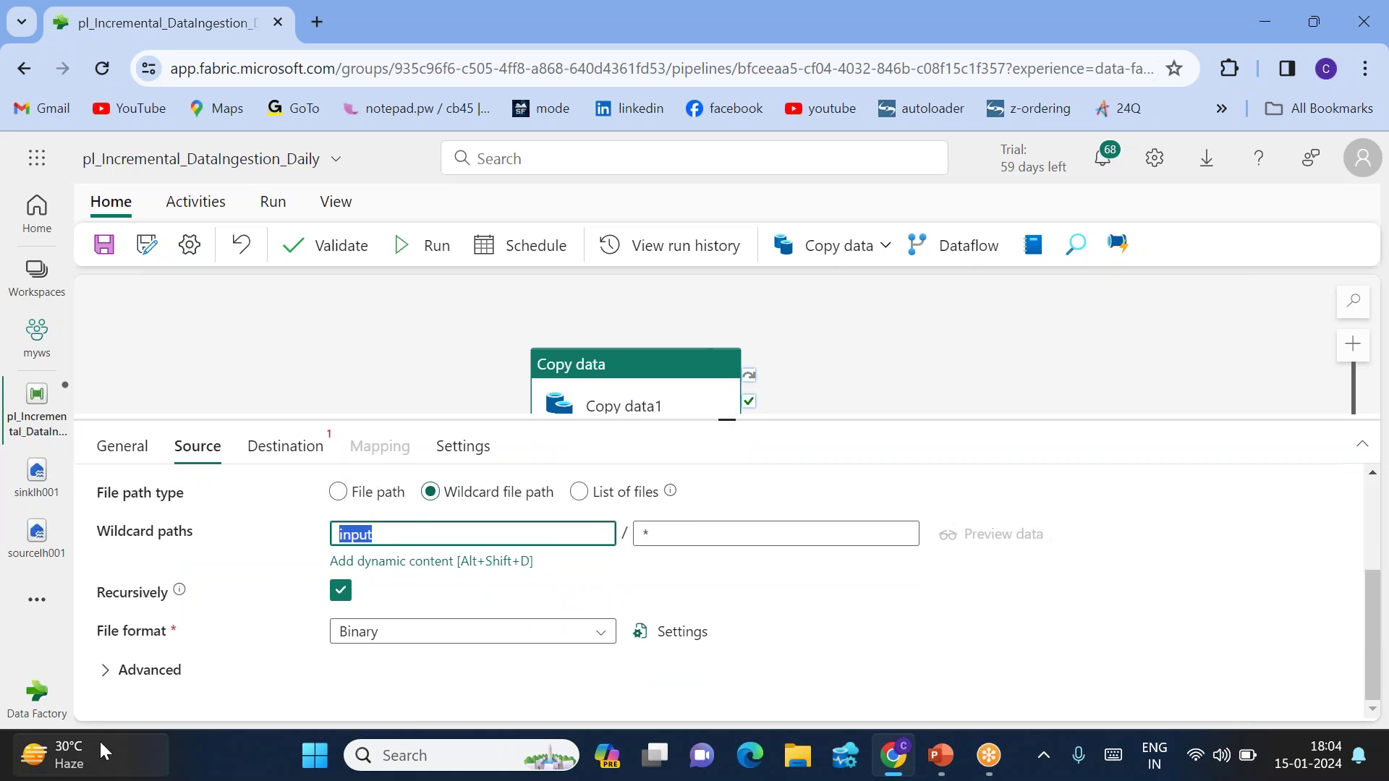
pyautogui.click(105, 670)
pyautogui.scroll(-3, 258, 661)
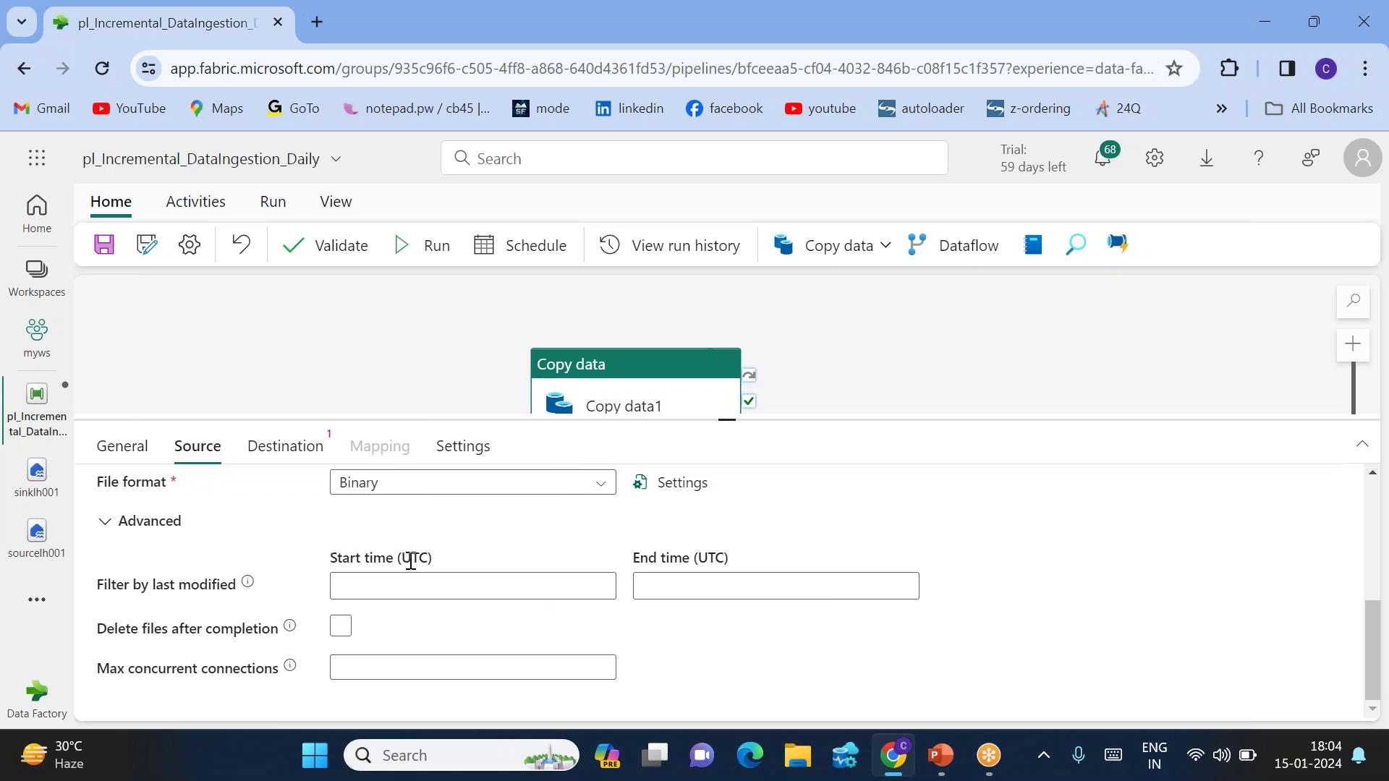
pyautogui.click(317, 22)
# Convert 6:02 PM IST to UTC in the bookmarked FreeConvert page, giving 12:32 PM
pyautogui.click(1318, 108)
pyautogui.click(1169, 291)
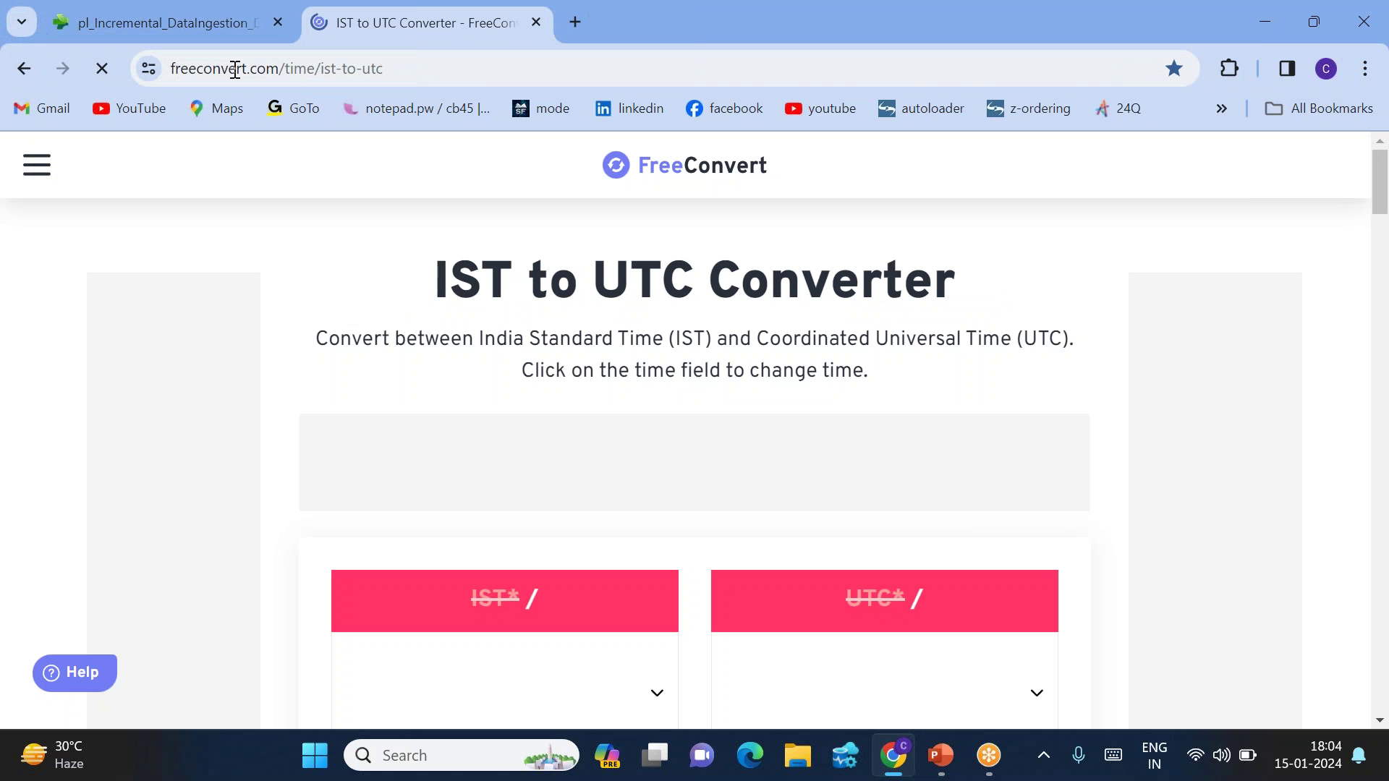
pyautogui.scroll(-4, 434, 470)
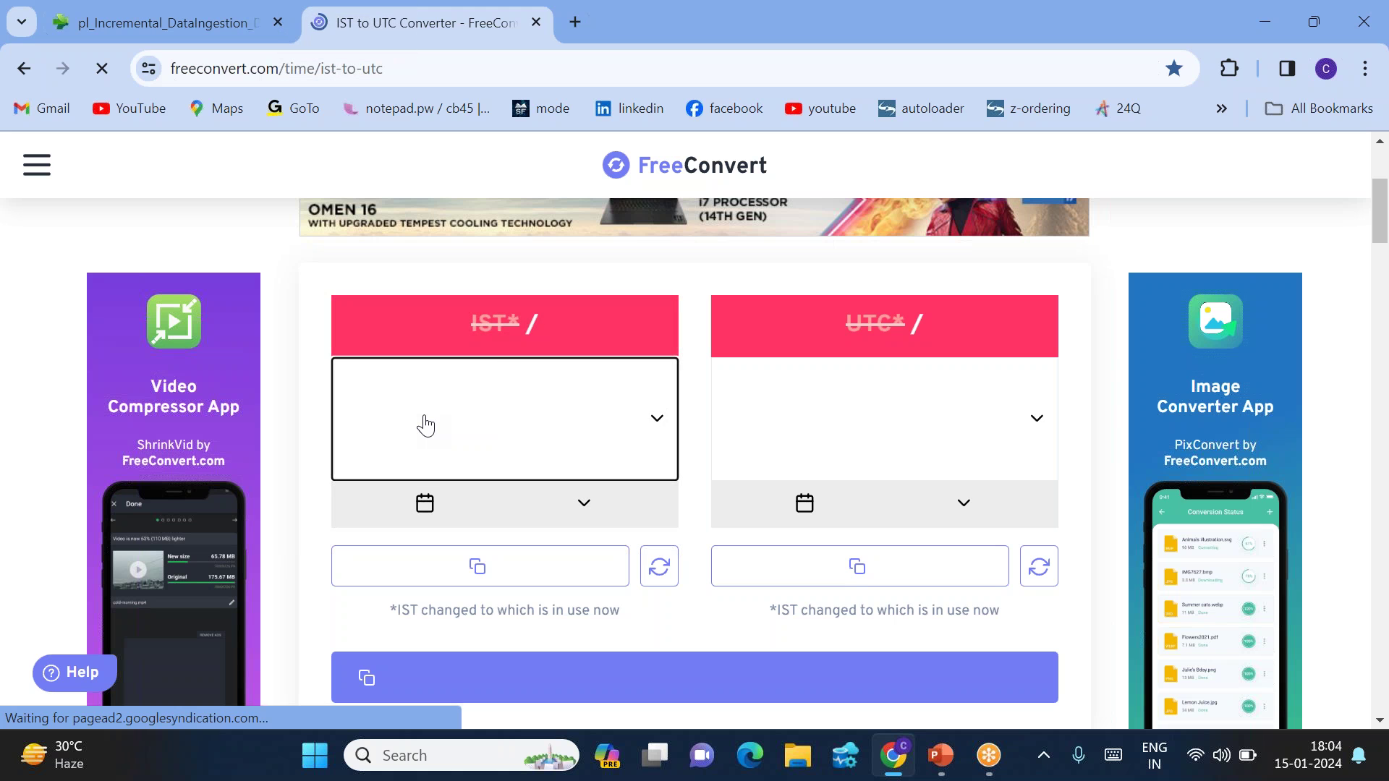
pyautogui.click(471, 420)
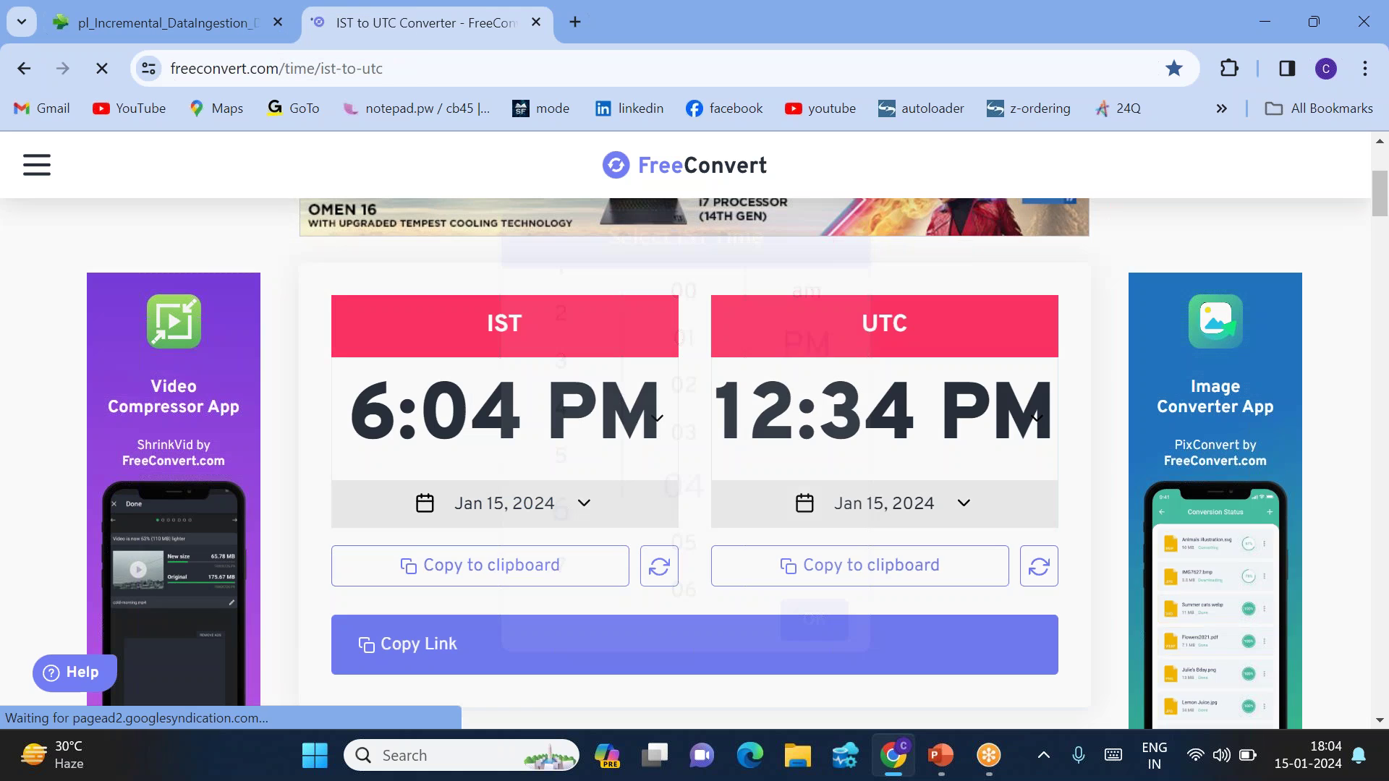
pyautogui.click(685, 399)
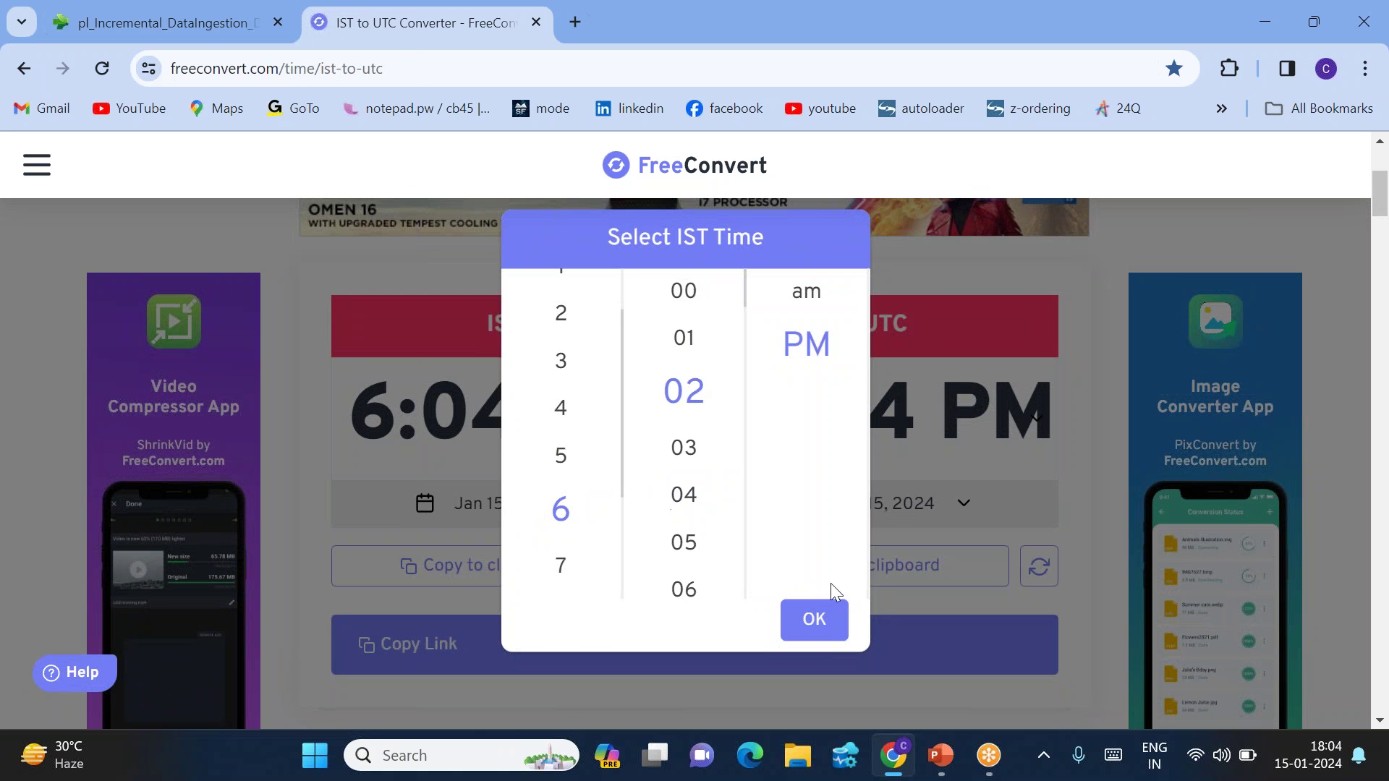
pyautogui.click(814, 620)
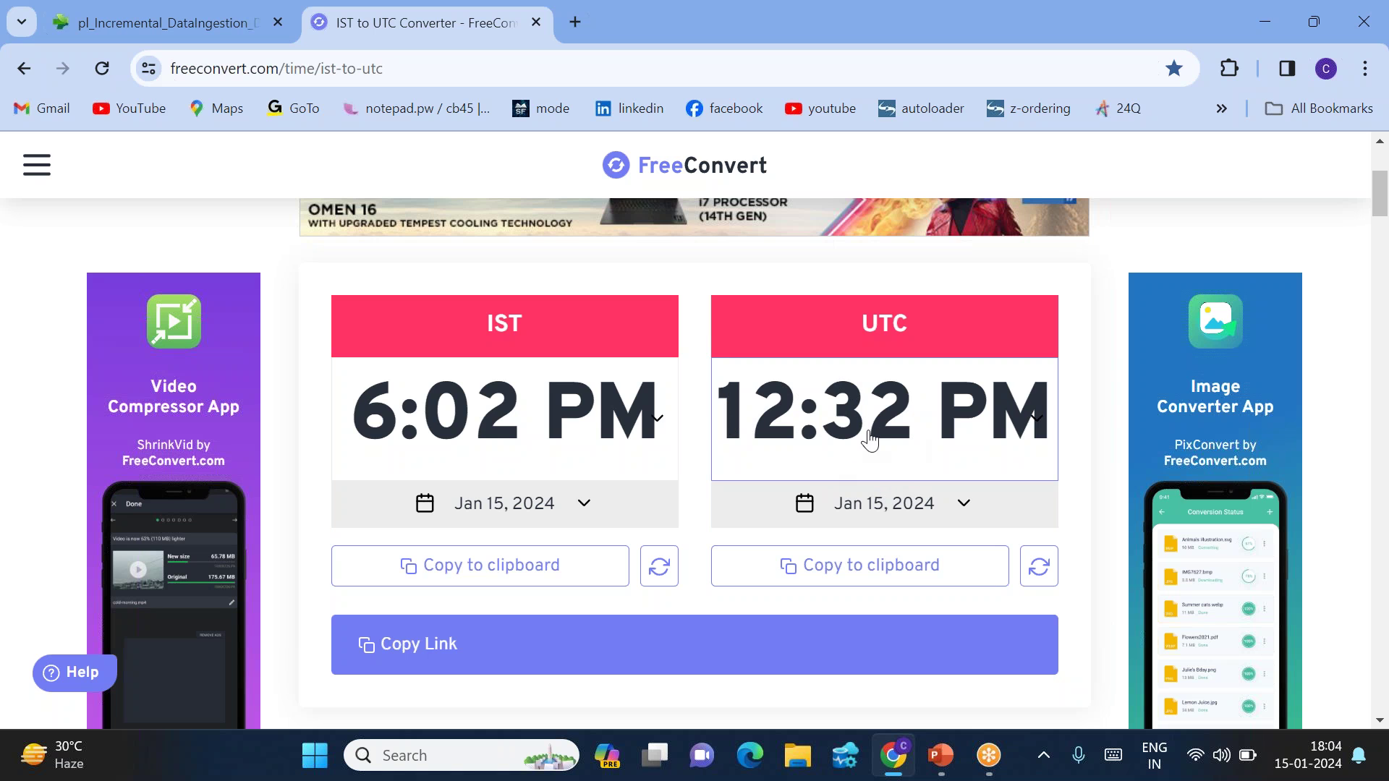
pyautogui.click(212, 15)
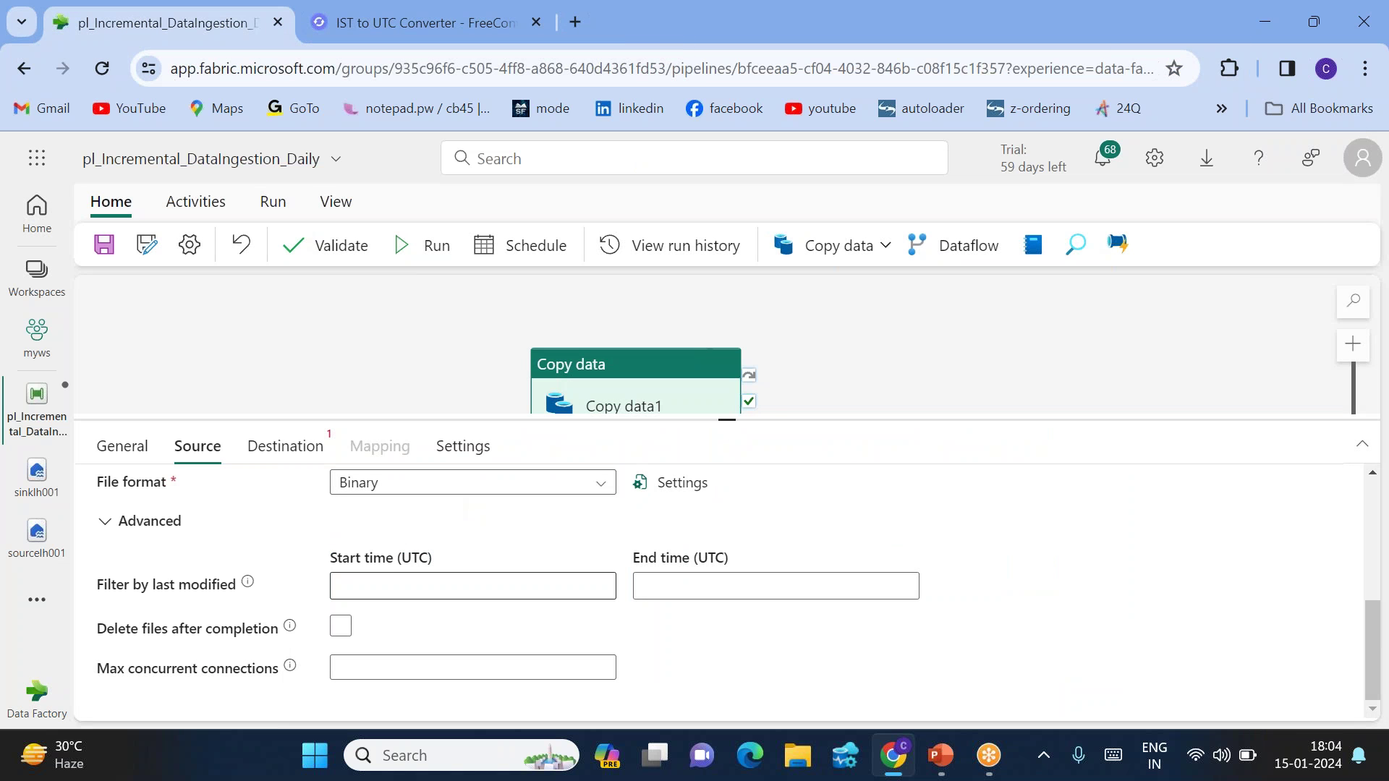
# Set the source's last-modified Start time (UTC) to 12:32
pyautogui.click(393, 592)
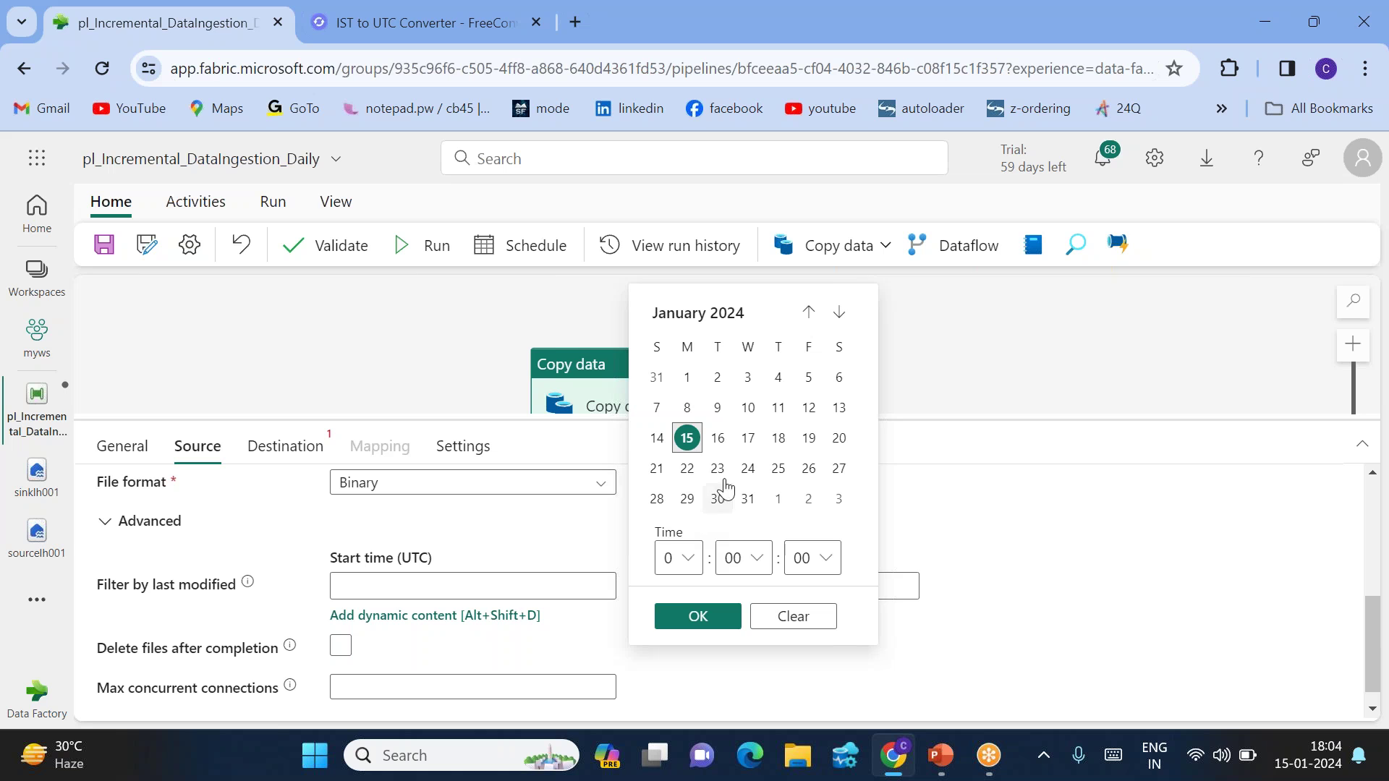
pyautogui.click(688, 558)
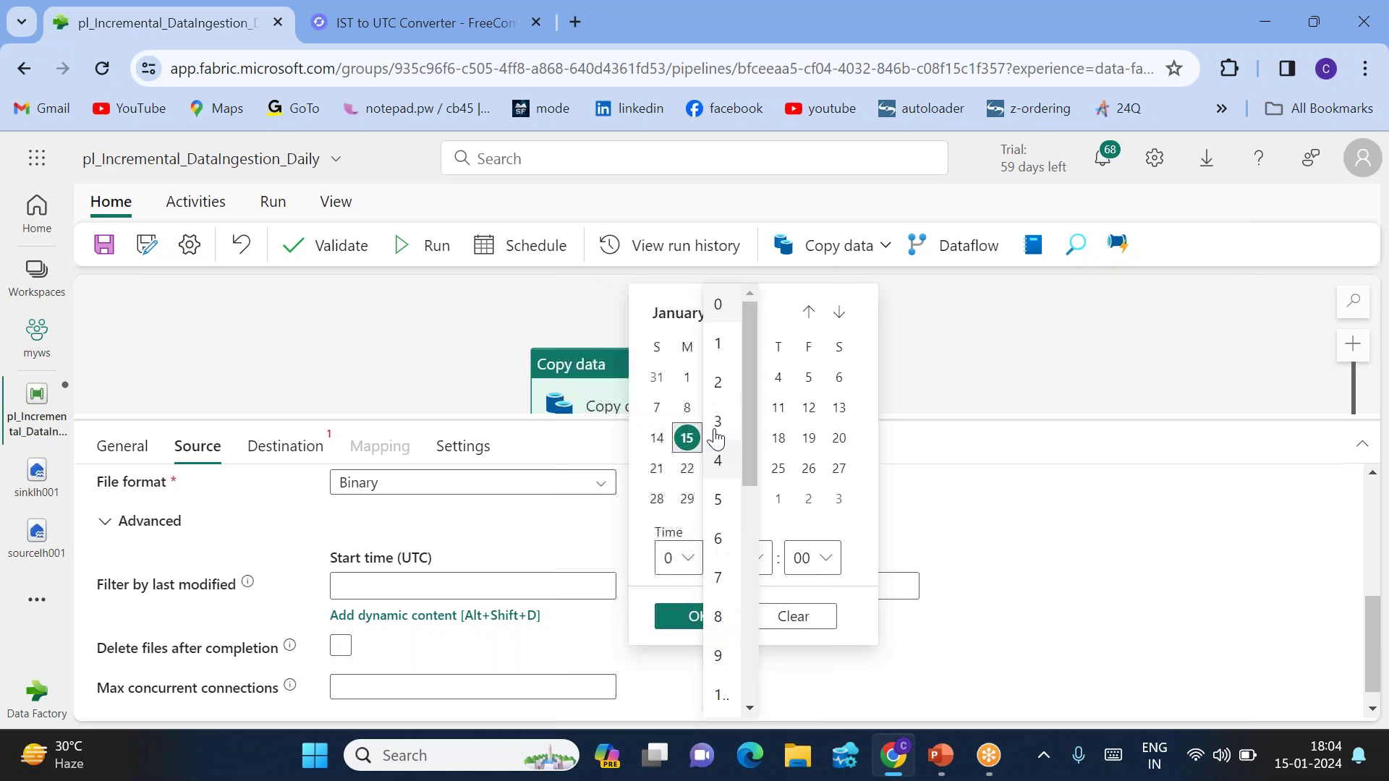
pyautogui.scroll(-1, 720, 651)
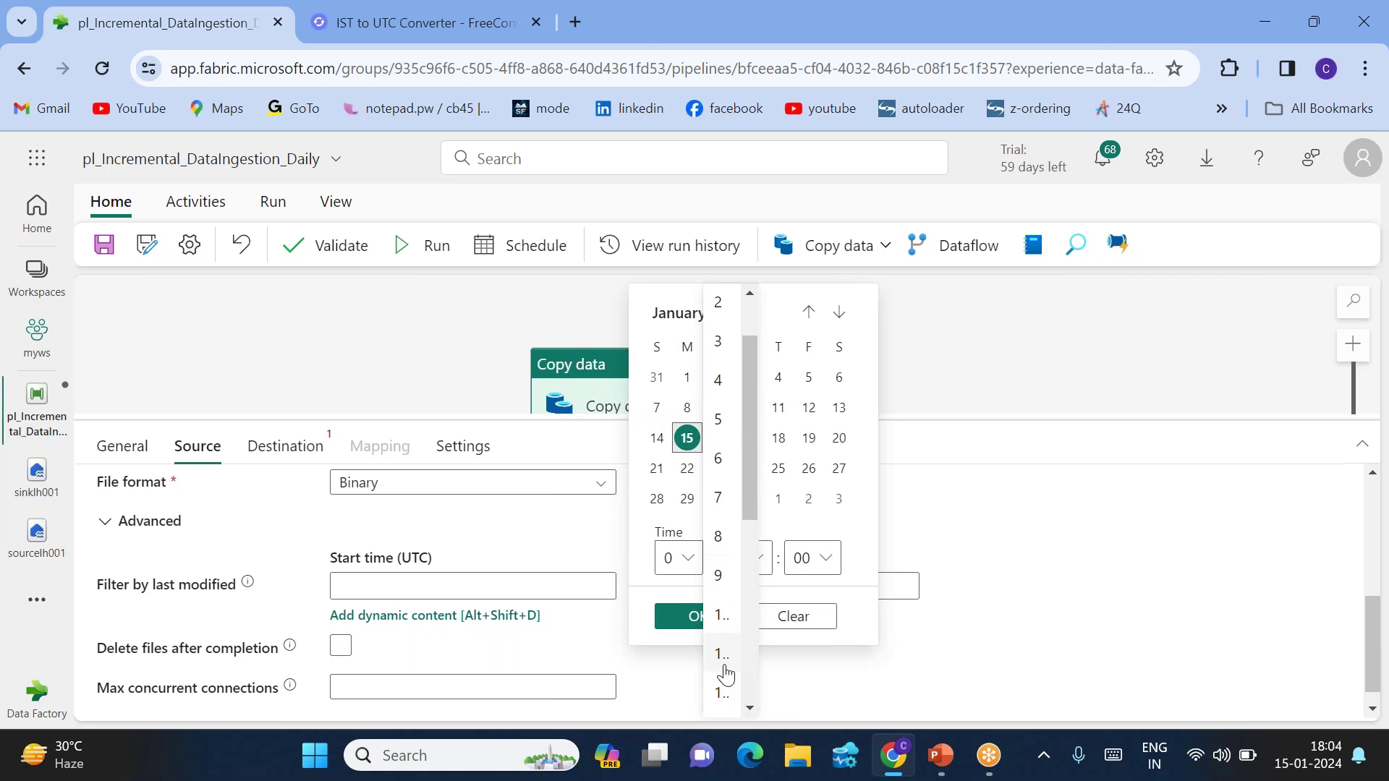
pyautogui.click(716, 694)
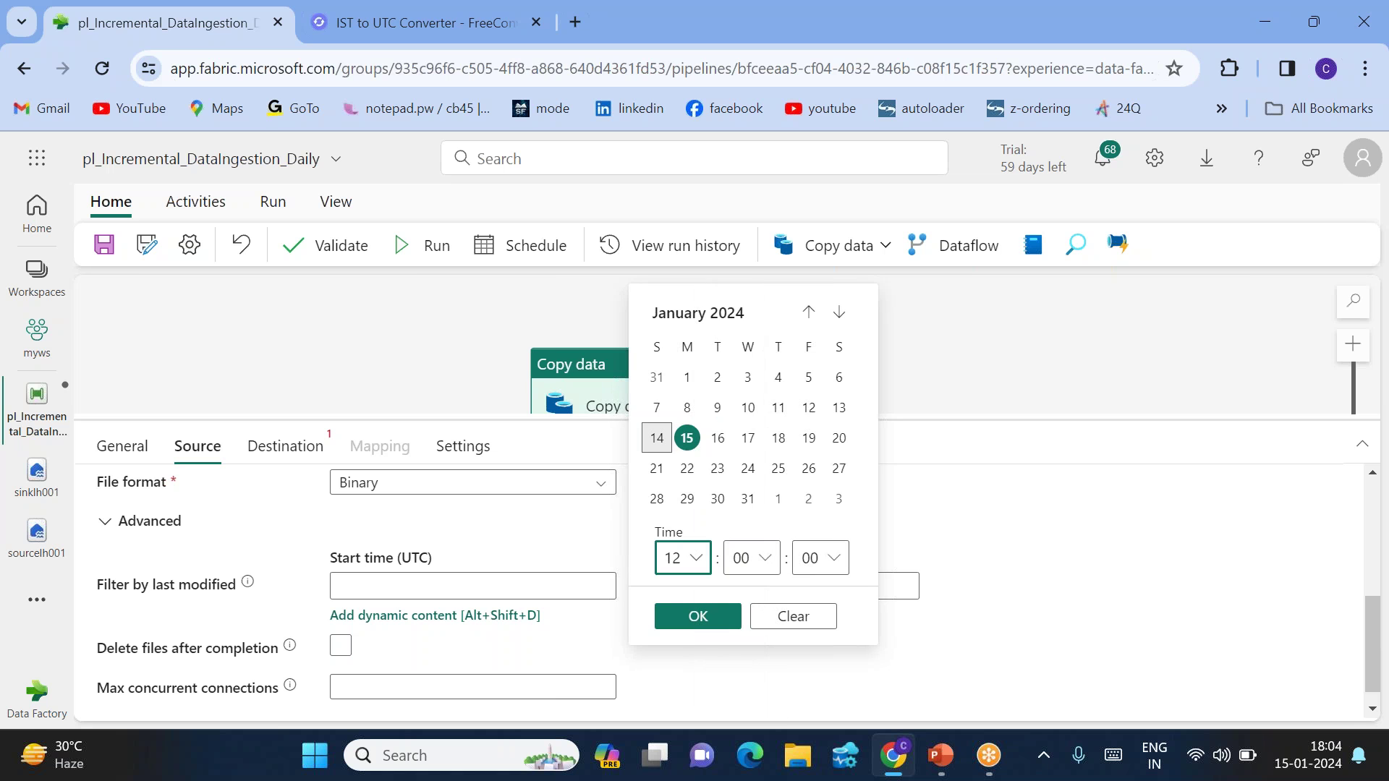
pyautogui.click(359, 31)
pyautogui.click(163, 18)
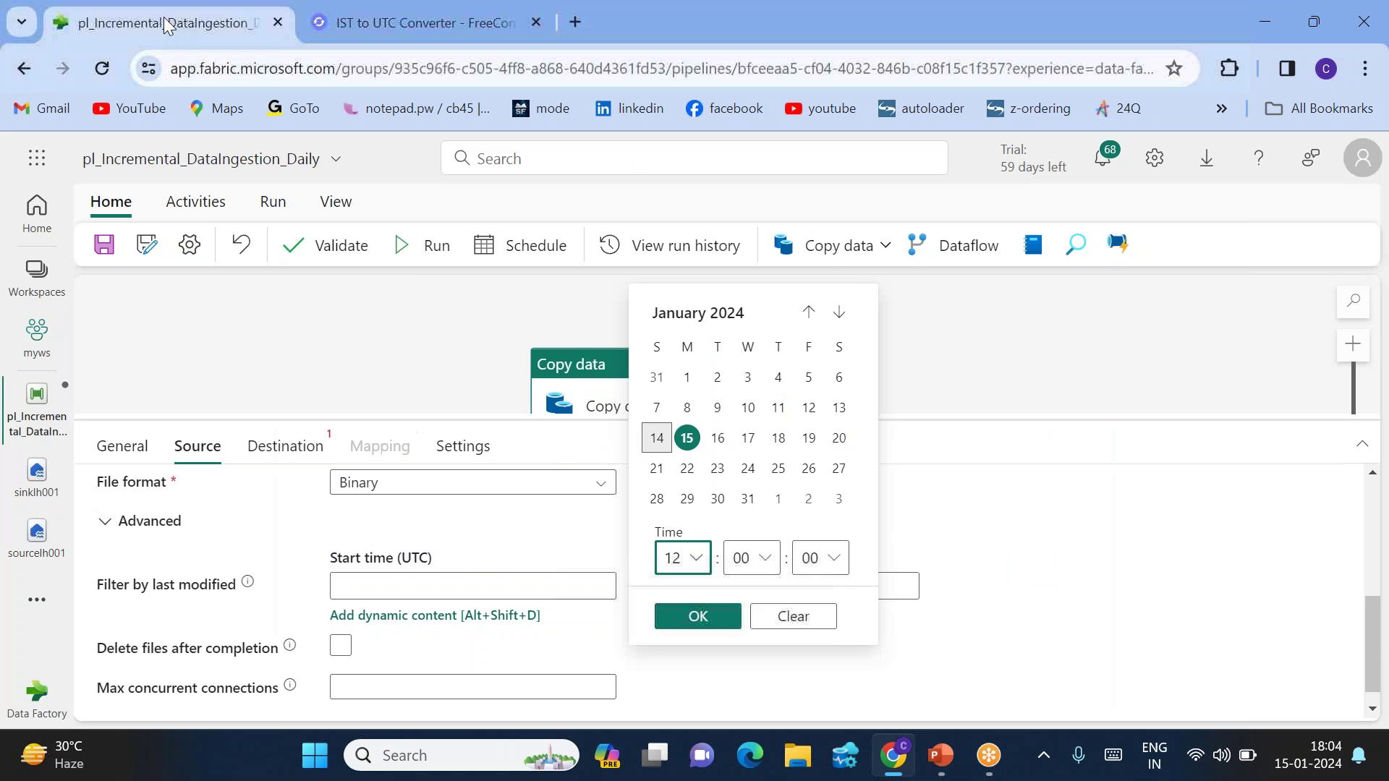
pyautogui.click(766, 558)
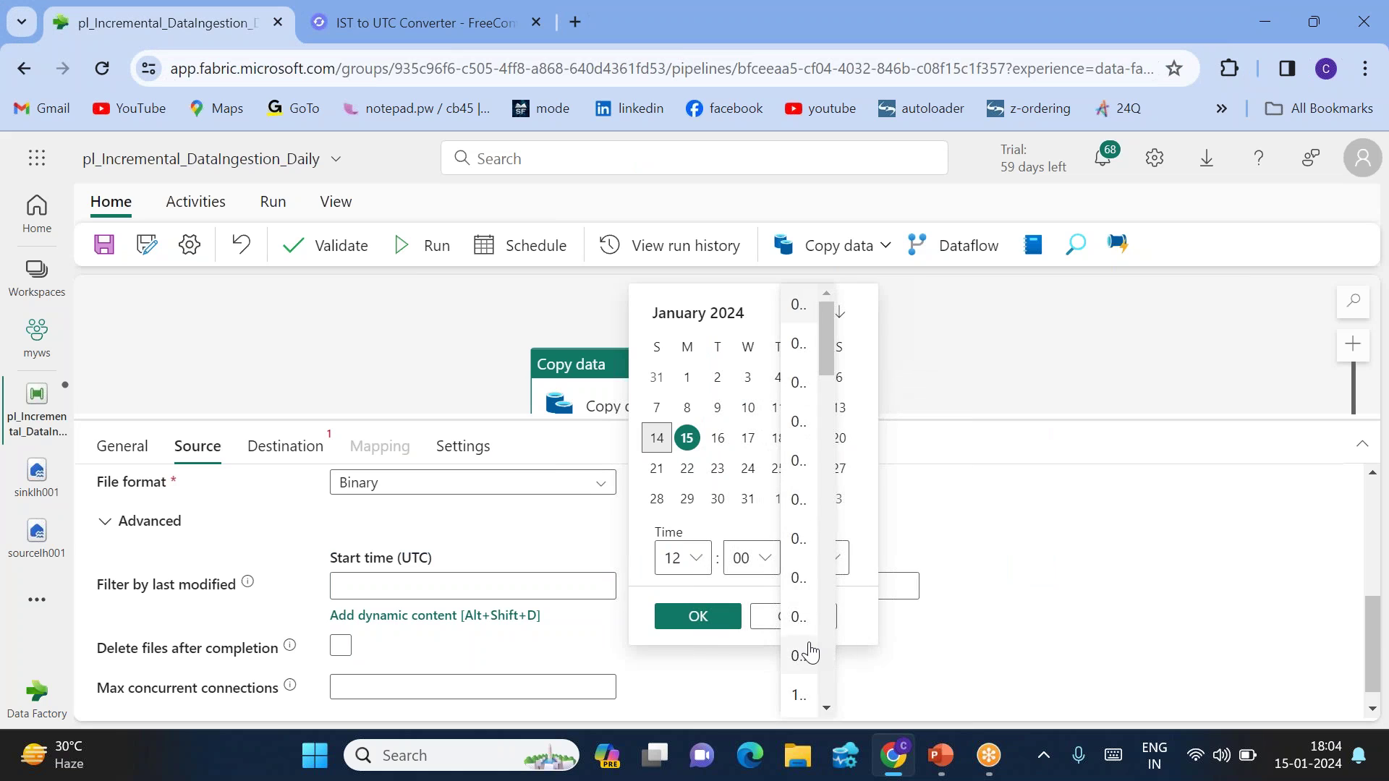
pyautogui.scroll(-5, 803, 651)
pyautogui.scroll(-5, 810, 653)
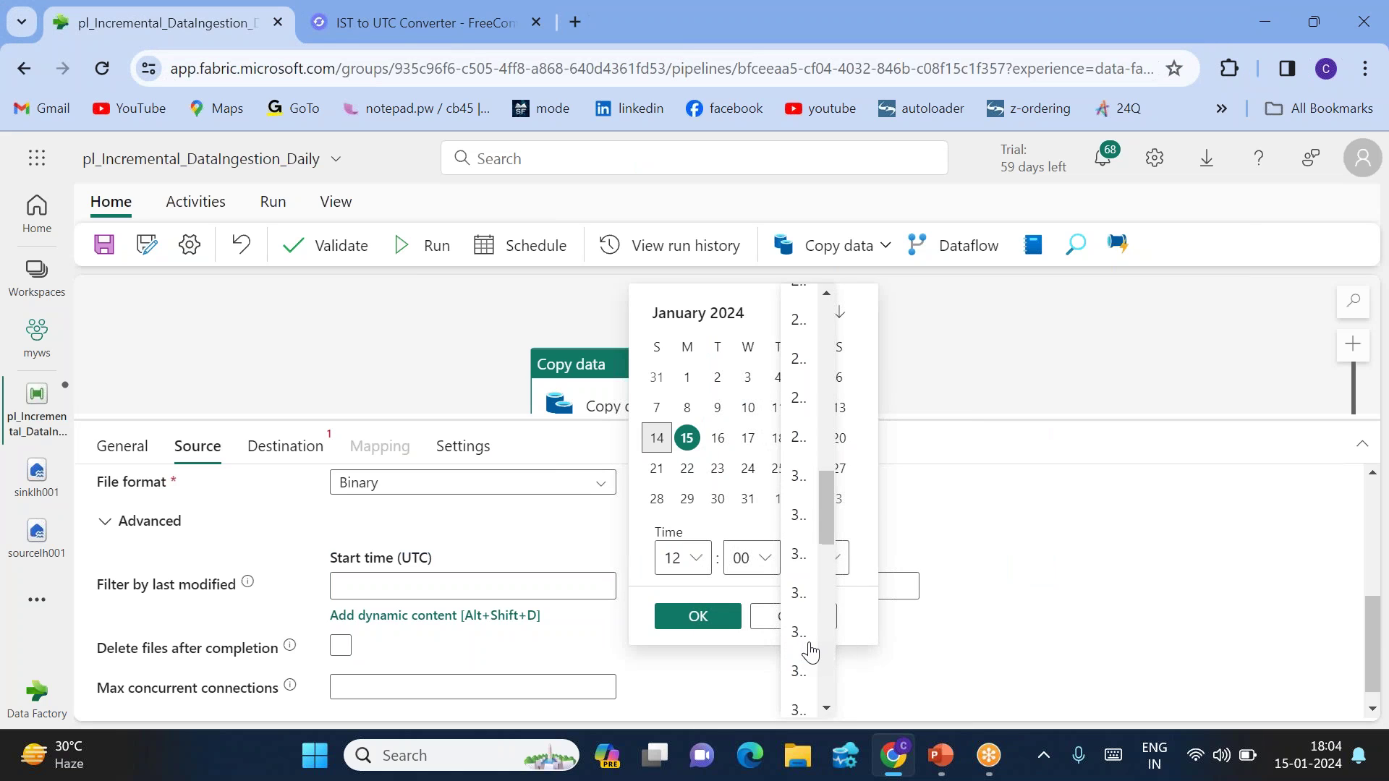
pyautogui.click(800, 556)
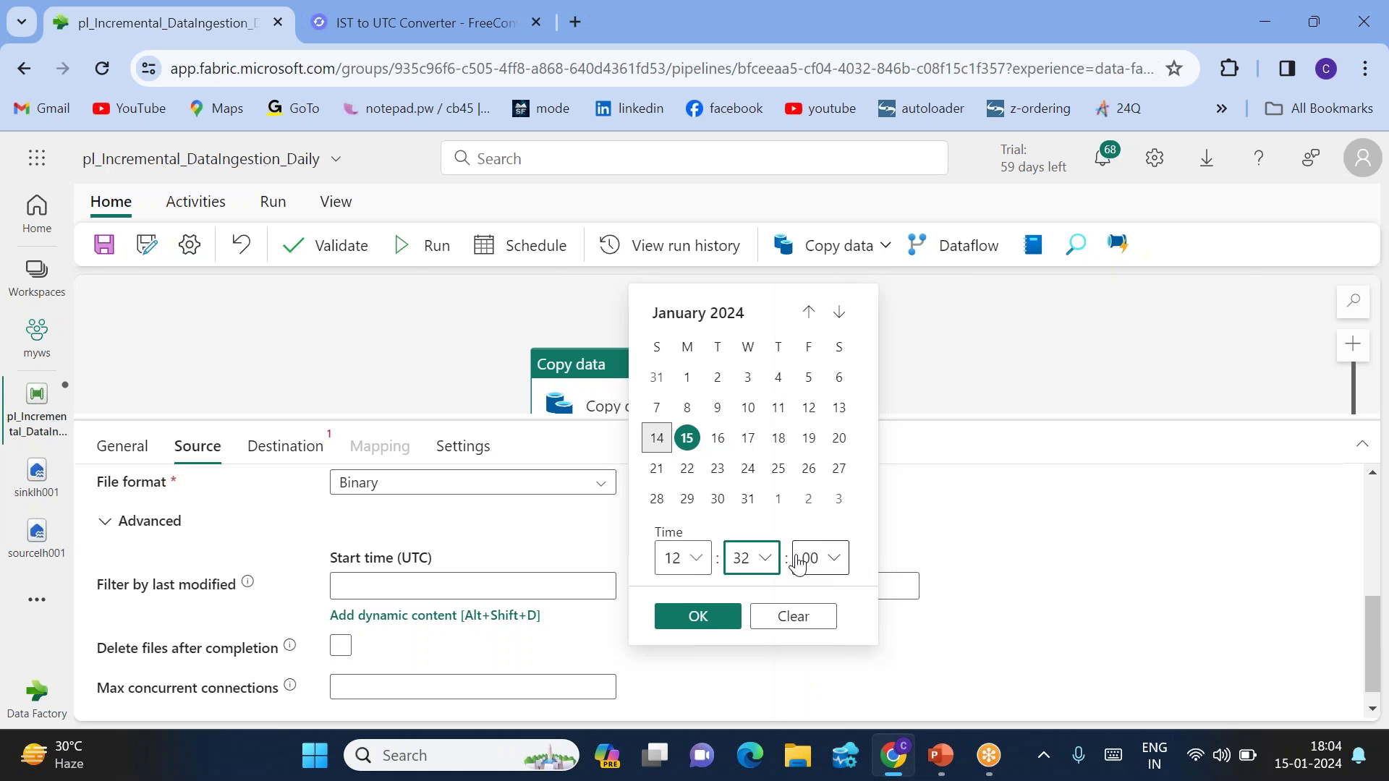
pyautogui.click(697, 617)
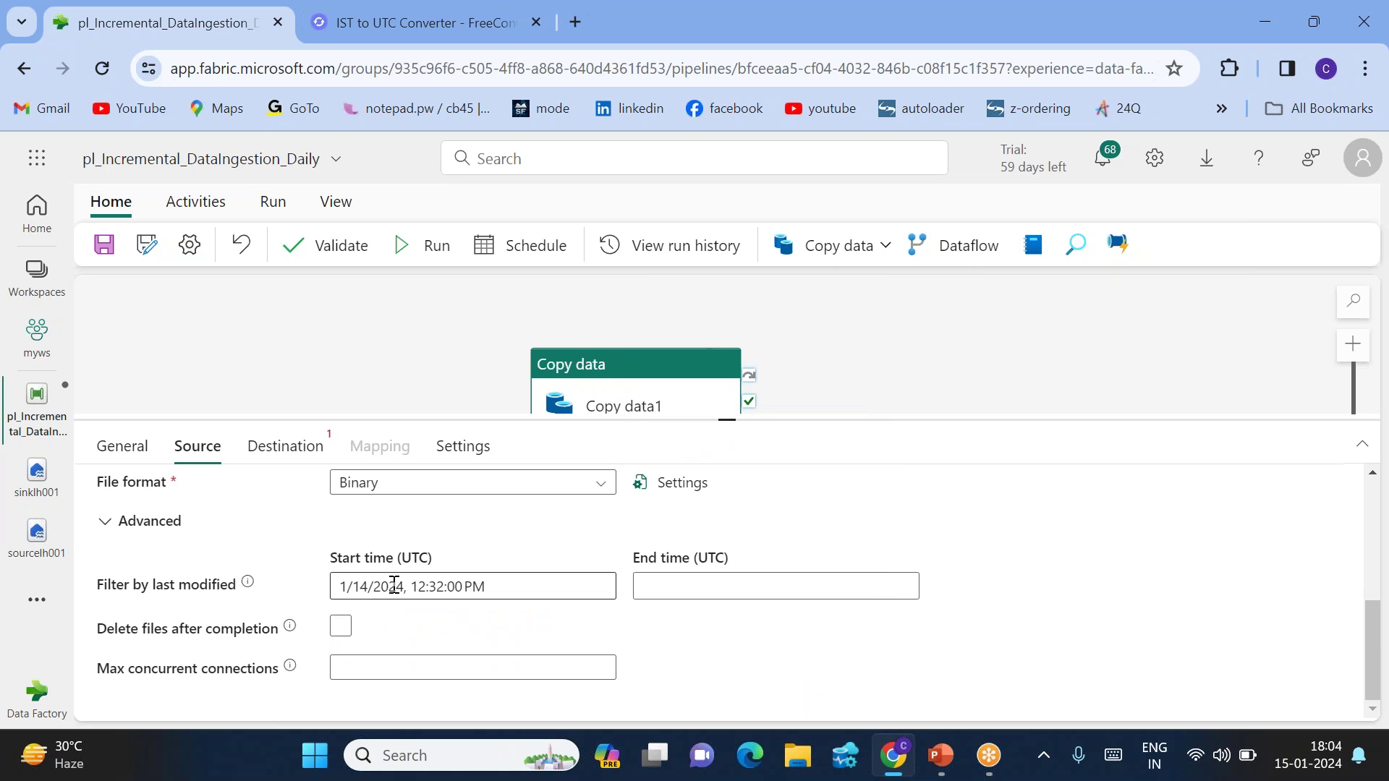
# Correct the start date to January 15, 2024, then recheck the converter
pyautogui.click(393, 585)
pyautogui.click(687, 437)
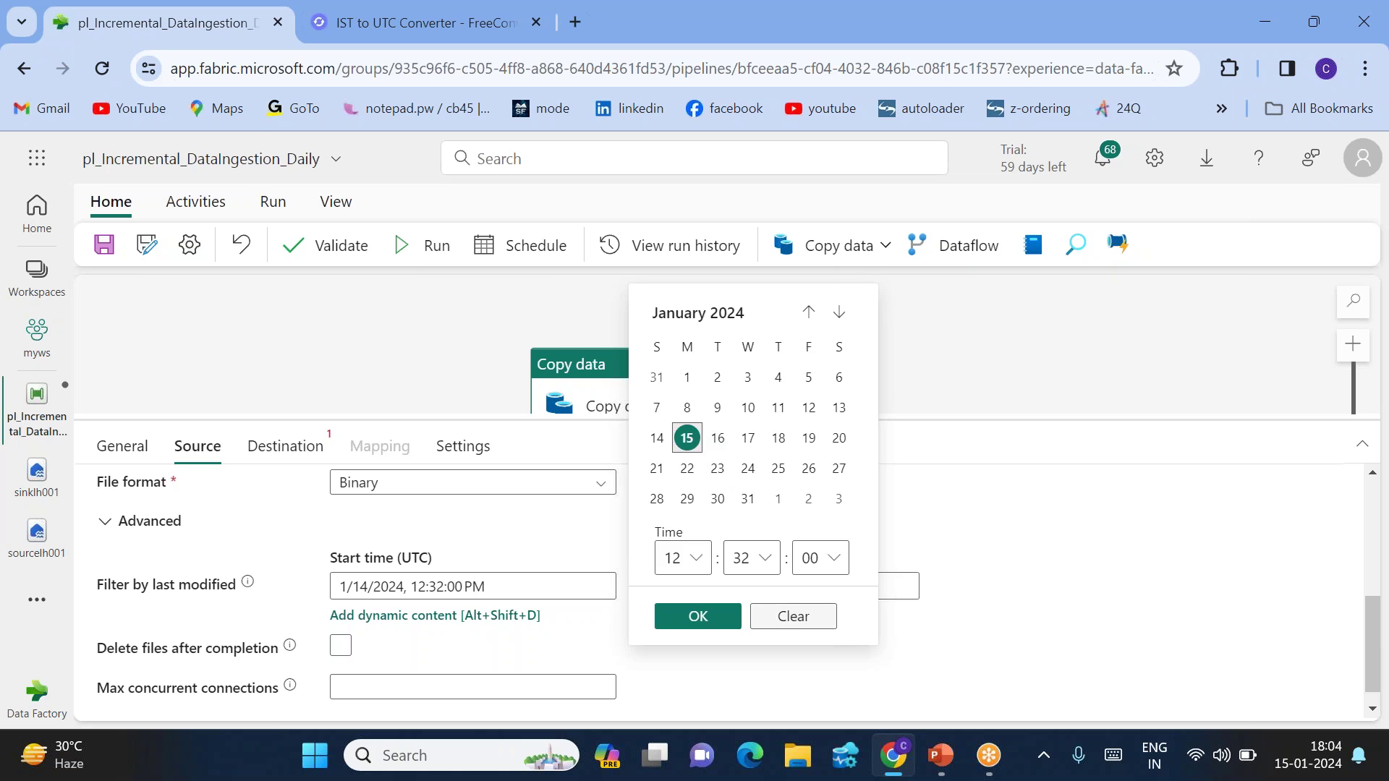
pyautogui.click(705, 620)
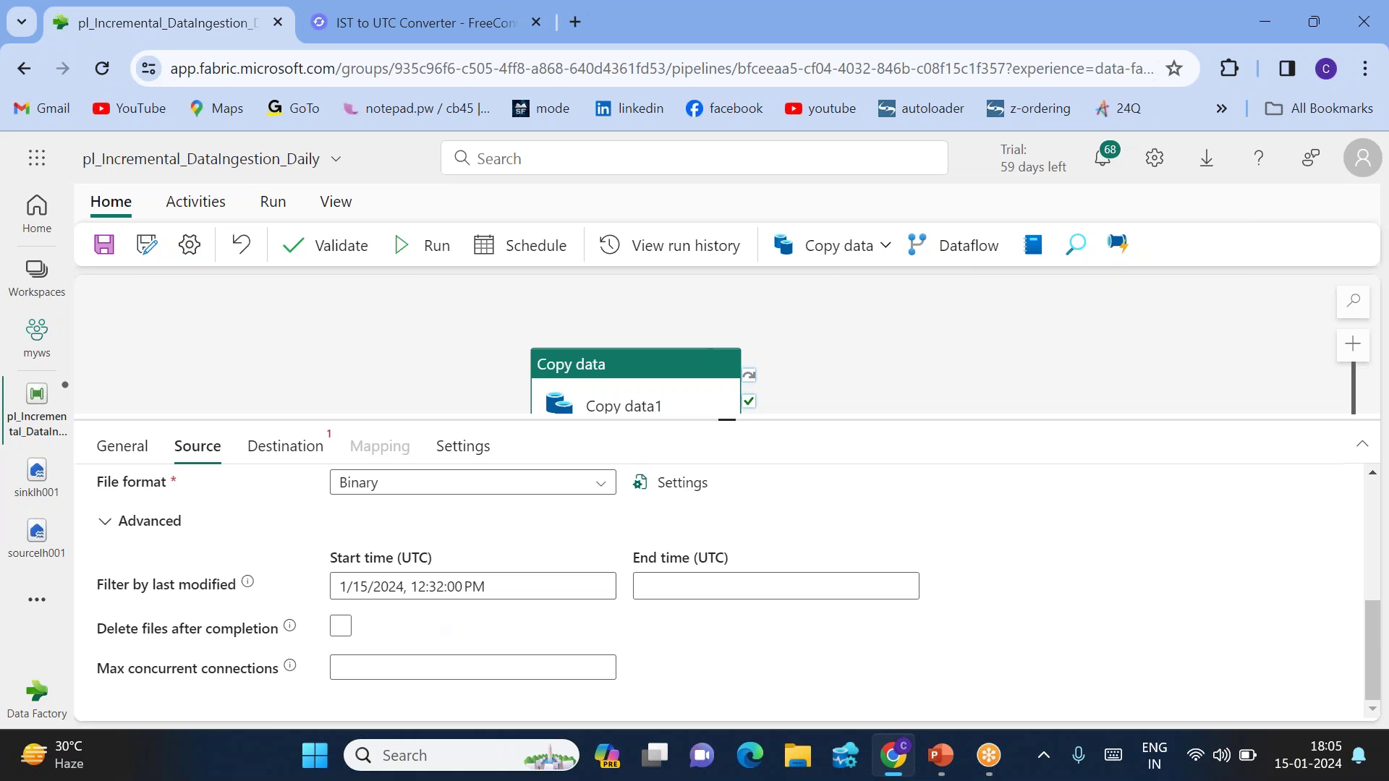
pyautogui.click(427, 20)
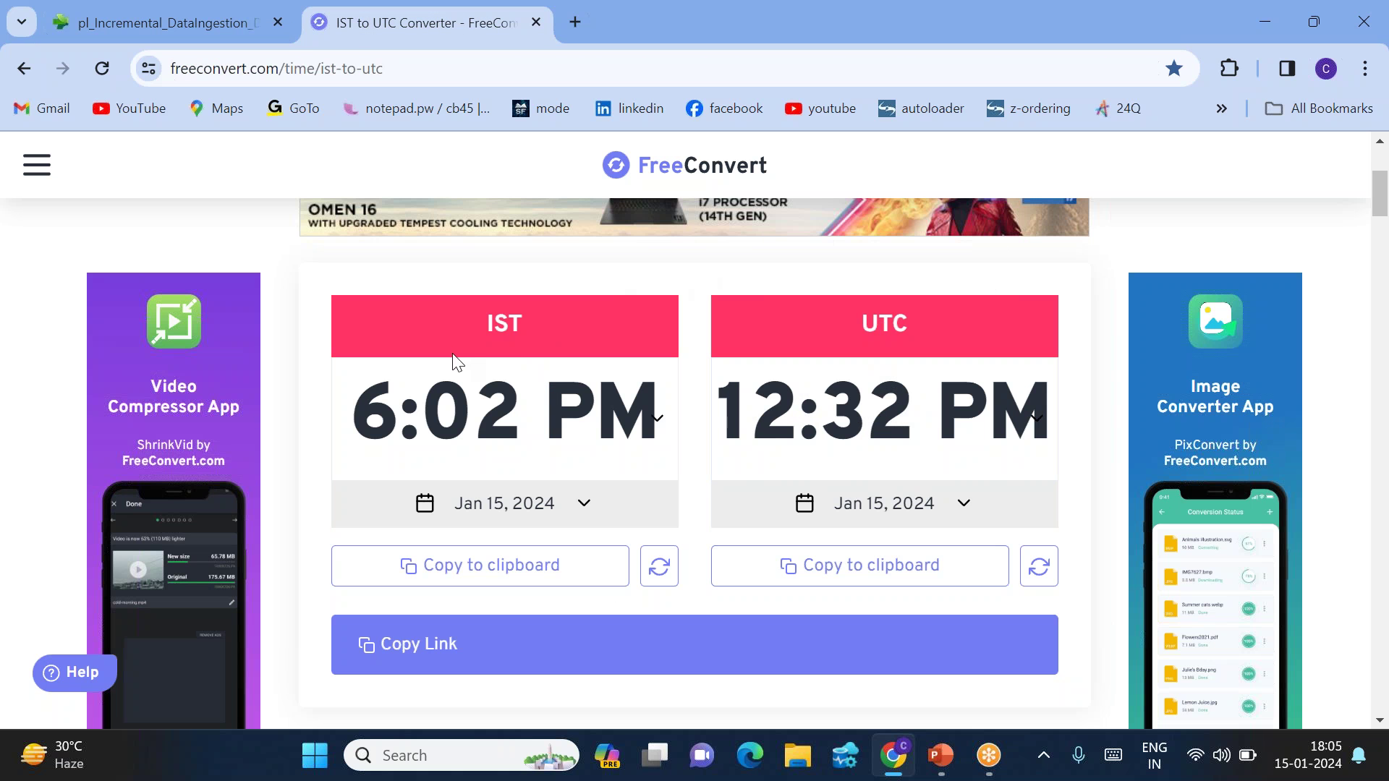
# Return to the pipeline tab and scroll up through Copy data1's source settings
pyautogui.click(123, 17)
pyautogui.scroll(1, 454, 614)
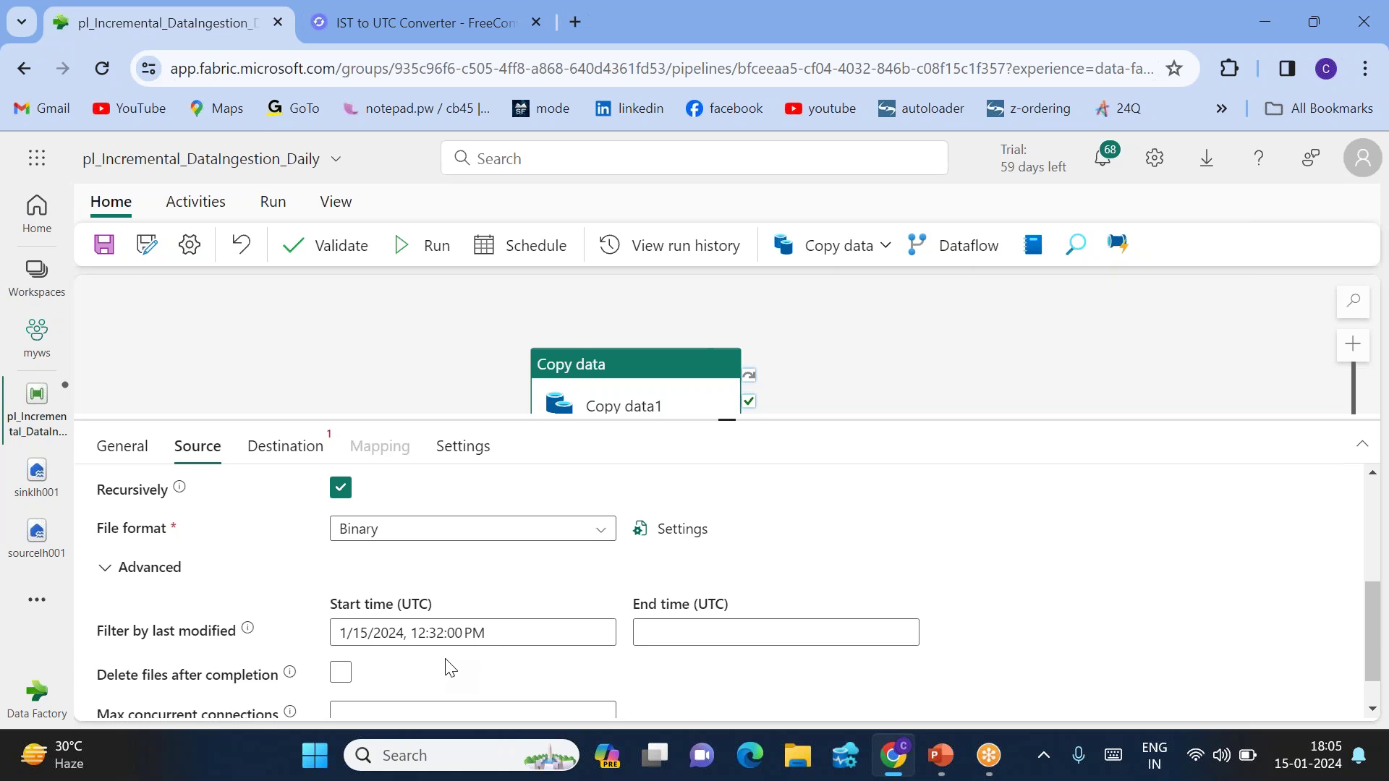
# Set the copy destination to lakehouse sinklh001, Files root, folder path output
pyautogui.click(294, 452)
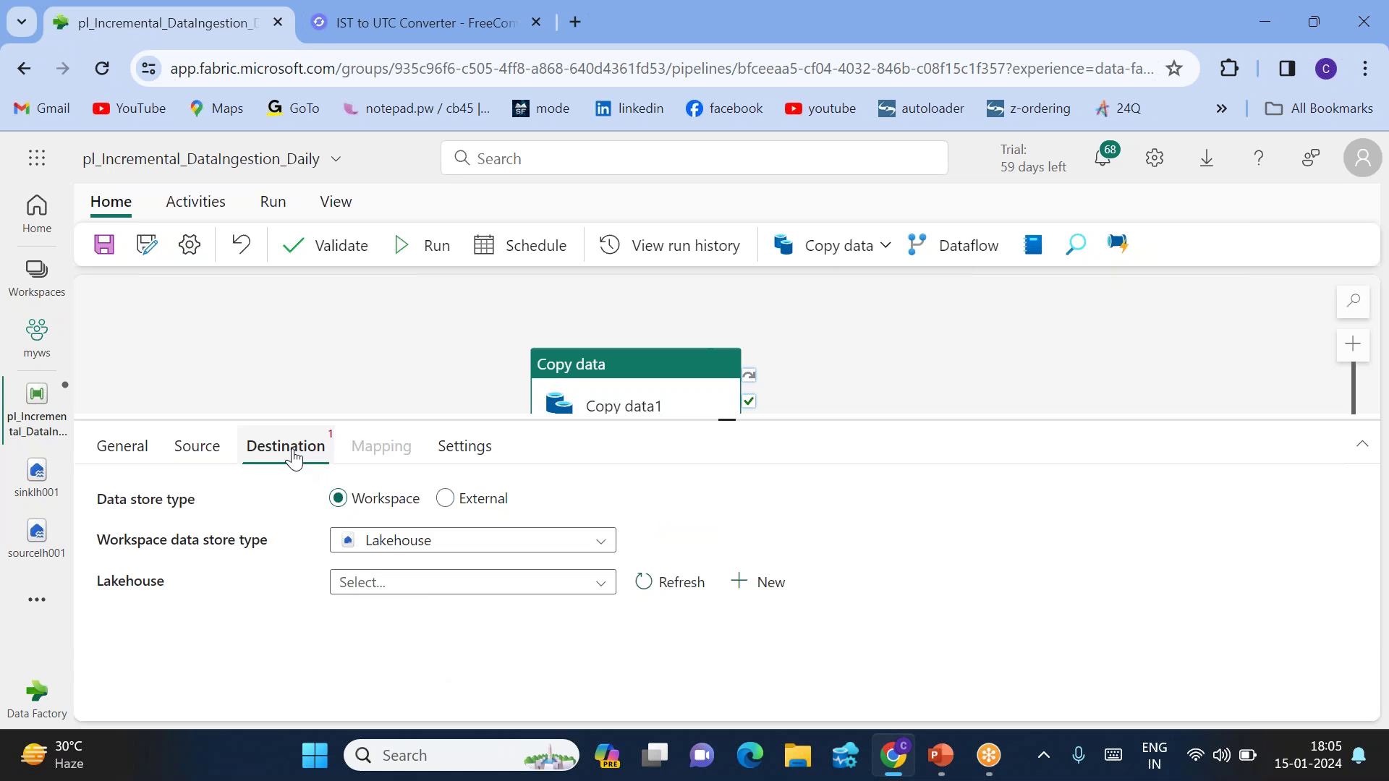
pyautogui.click(427, 587)
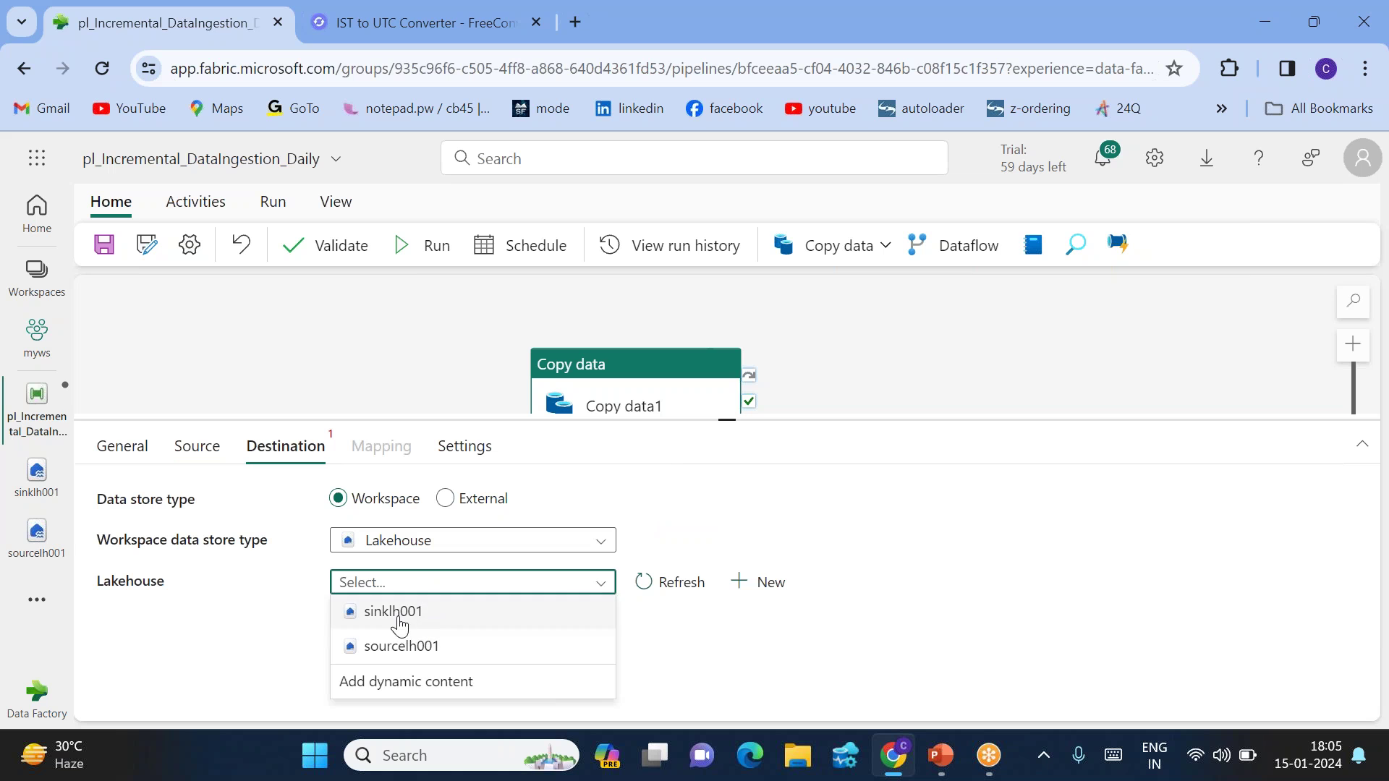
pyautogui.click(398, 615)
pyautogui.scroll(-1, 525, 657)
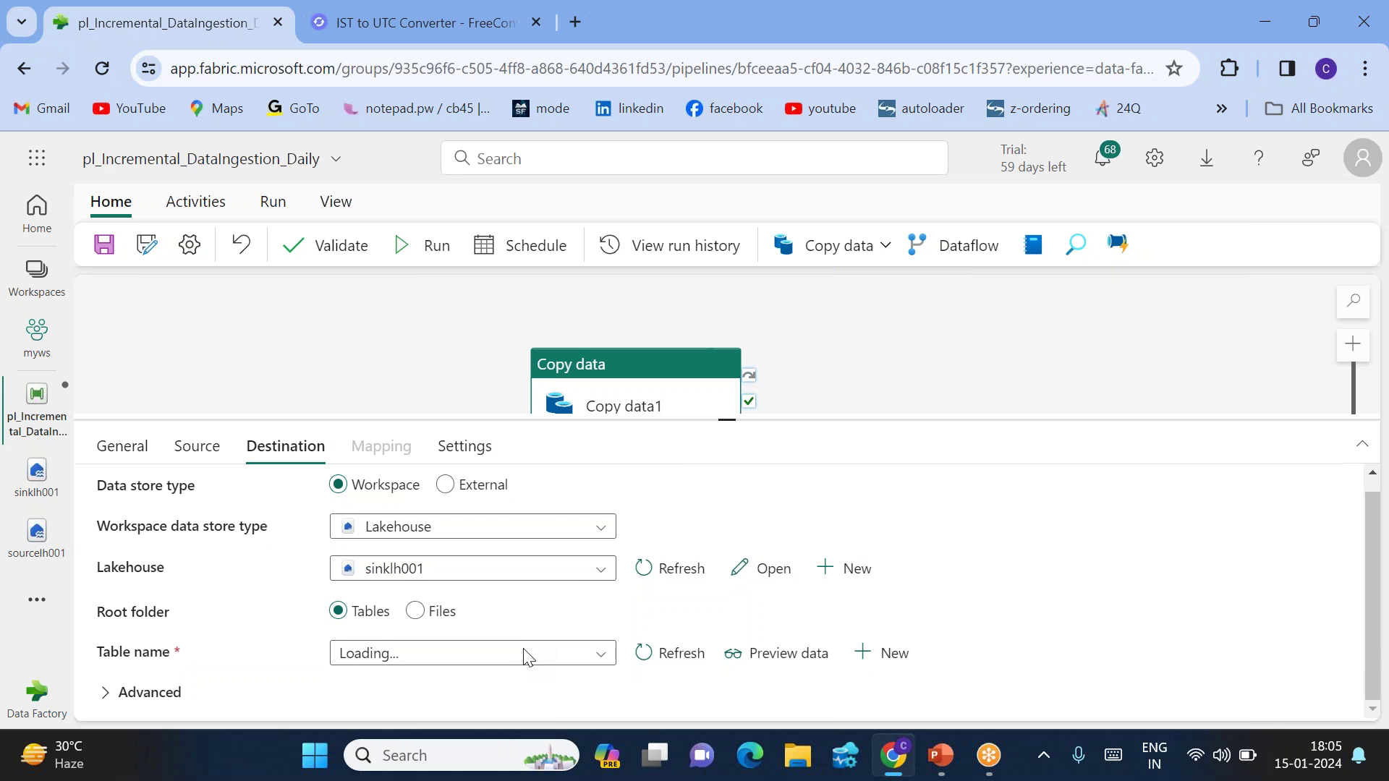
pyautogui.click(415, 611)
pyautogui.click(433, 653)
pyautogui.write('output')
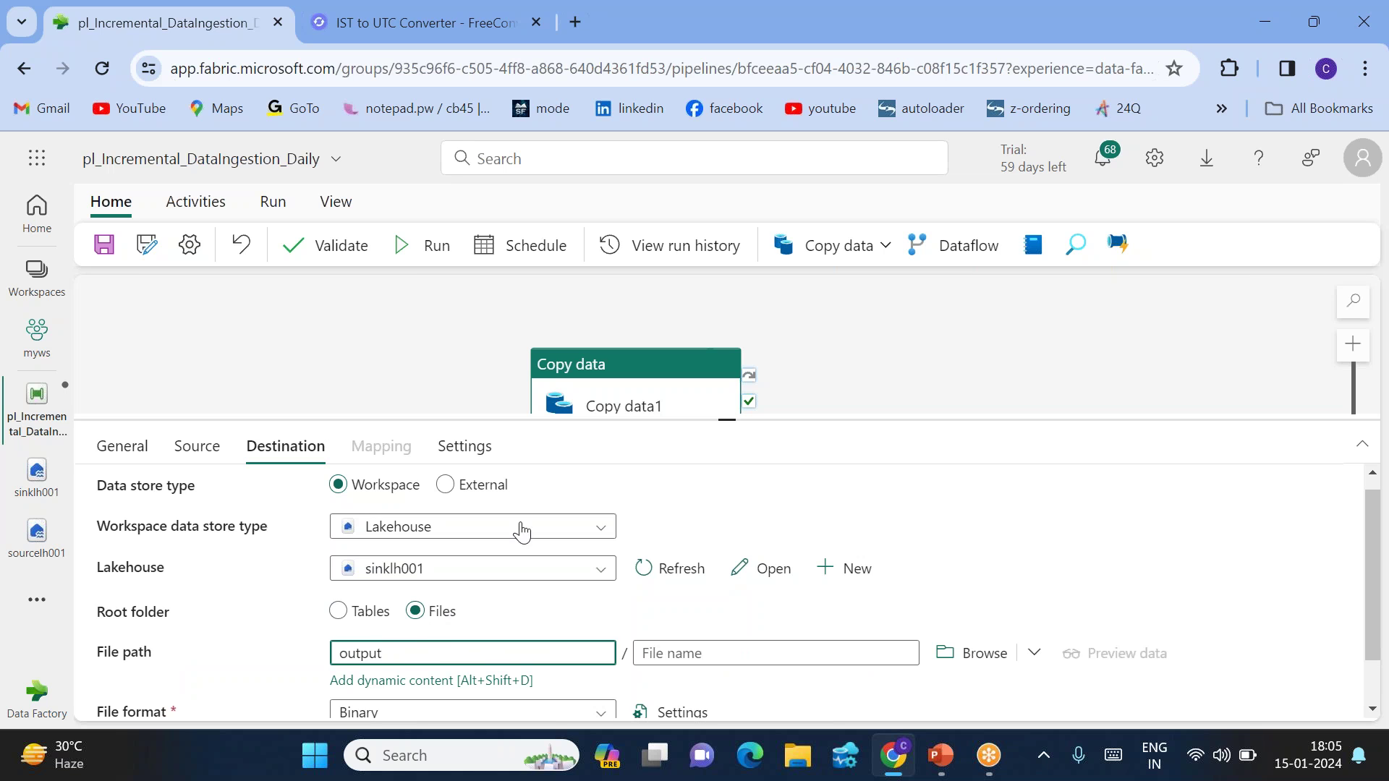
# Validate the pipeline, dismiss the results, and save it
pyautogui.click(333, 251)
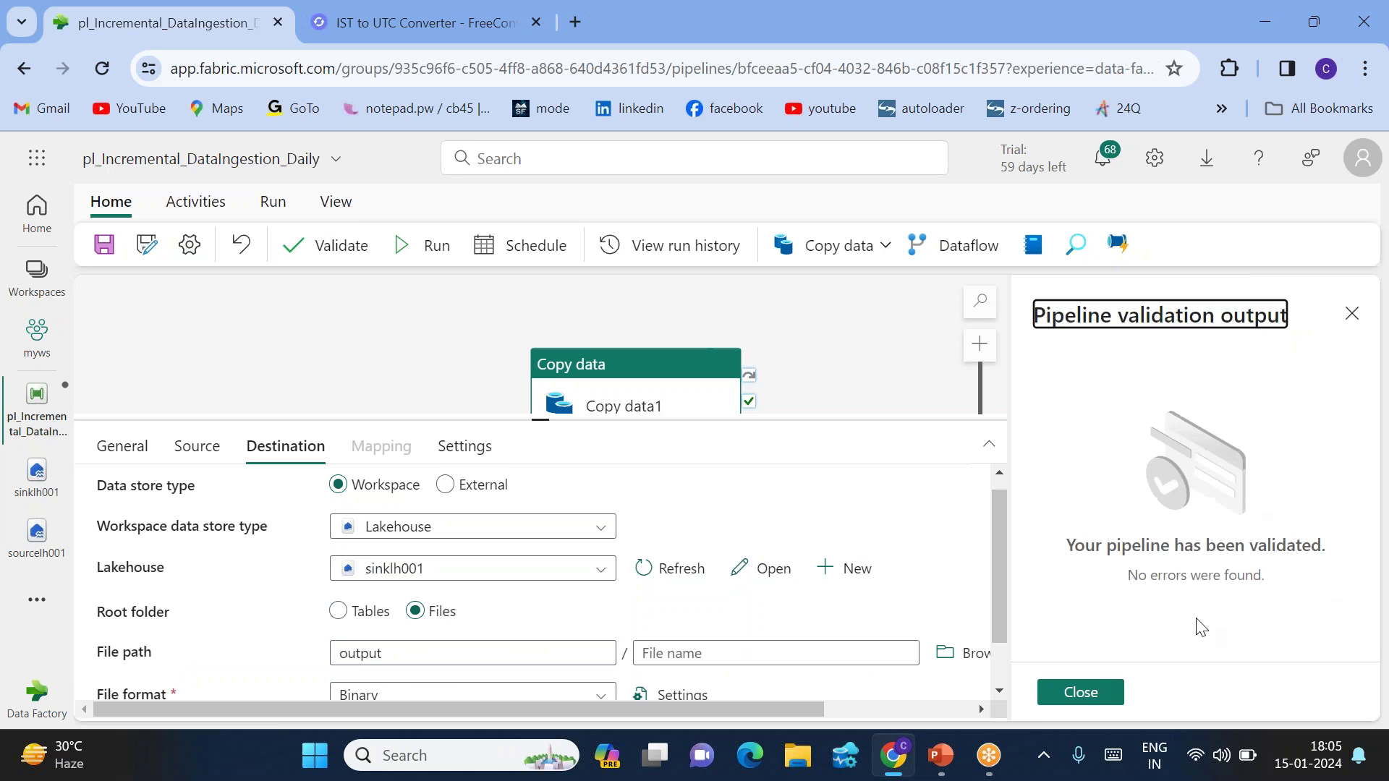
pyautogui.click(1083, 691)
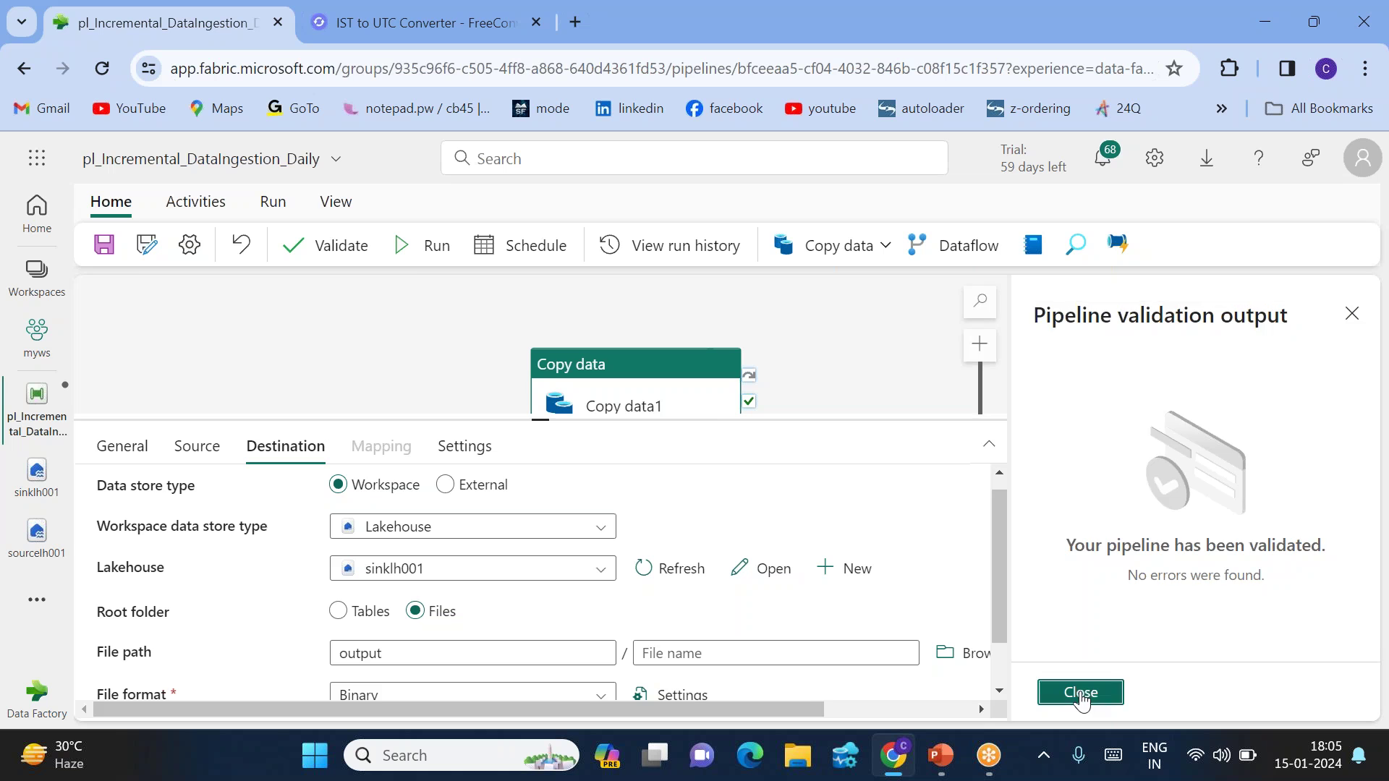
pyautogui.click(115, 252)
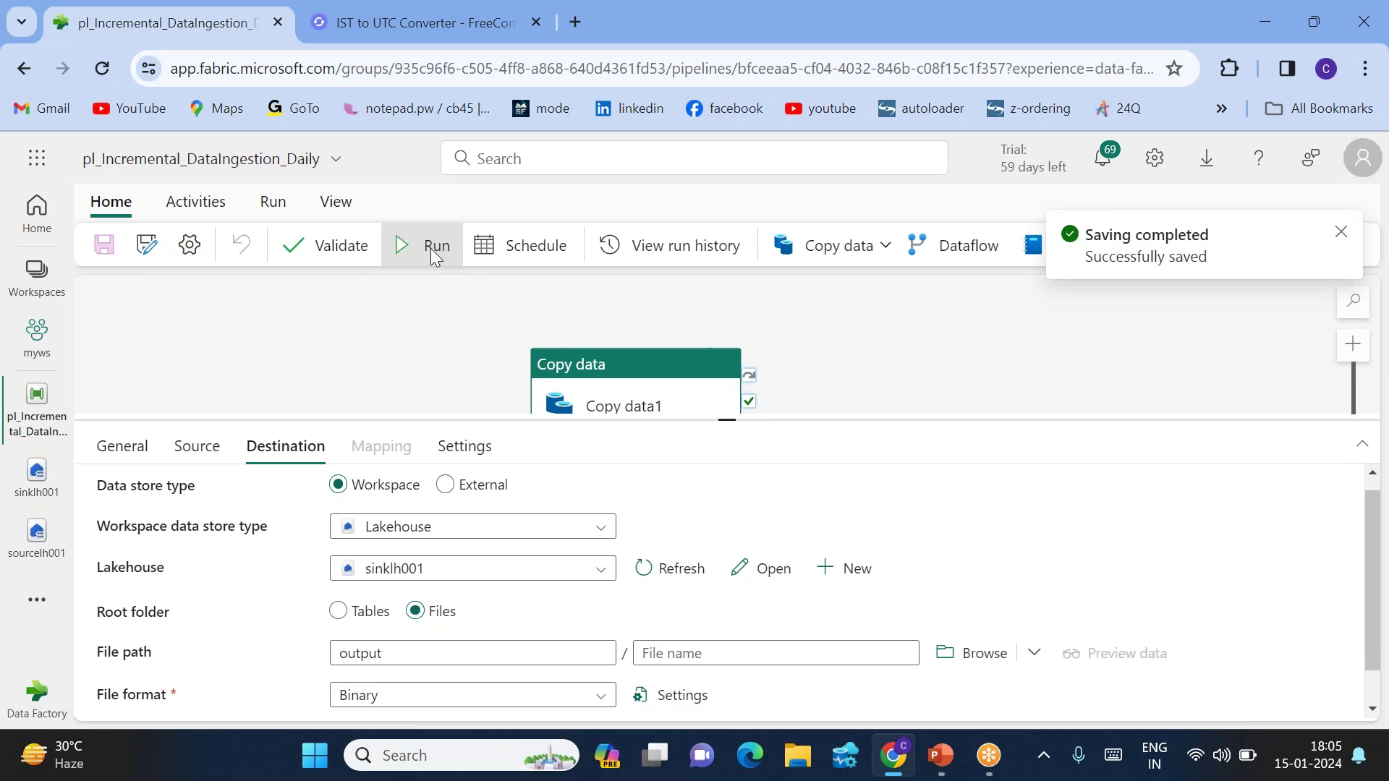
# Run the pipeline and refresh the Output until Copy data1 shows Succeeded
pyautogui.click(432, 249)
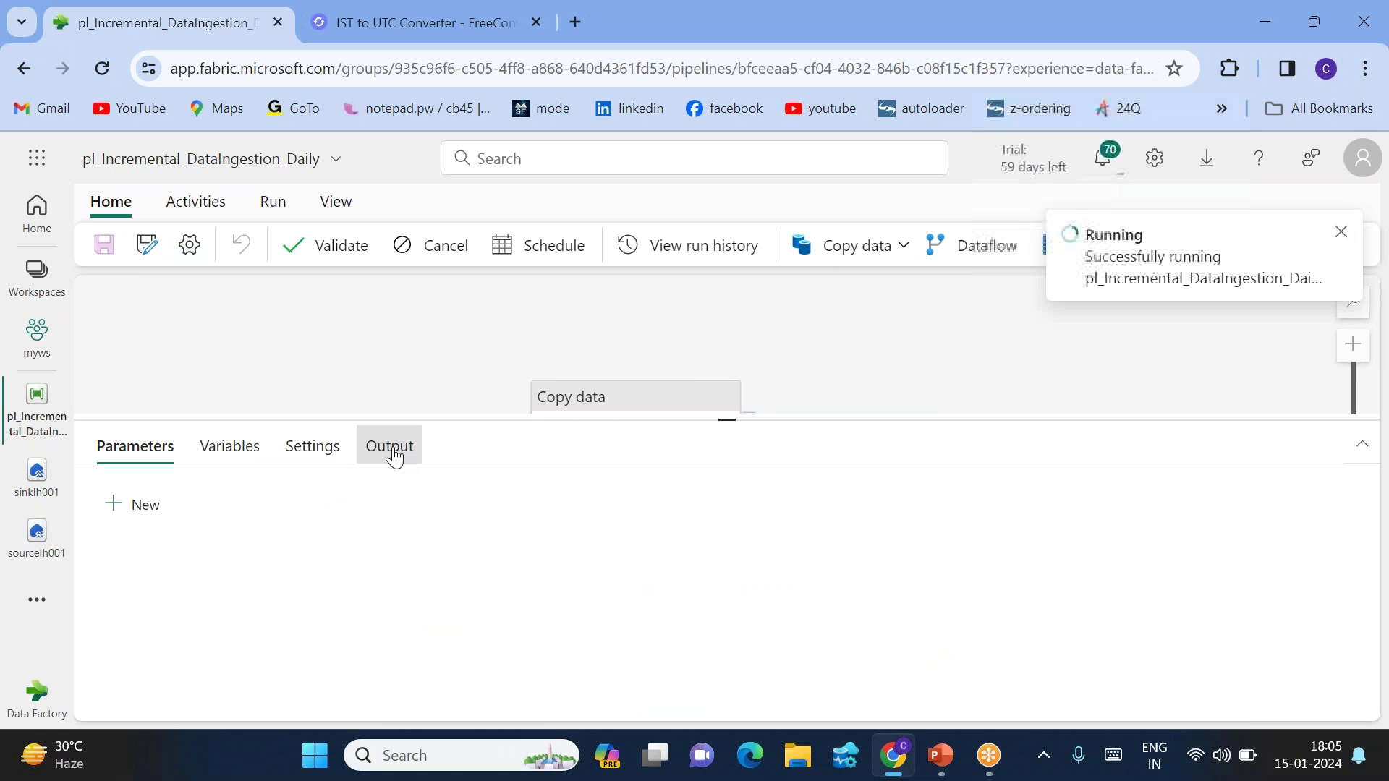
pyautogui.click(391, 453)
pyautogui.click(275, 499)
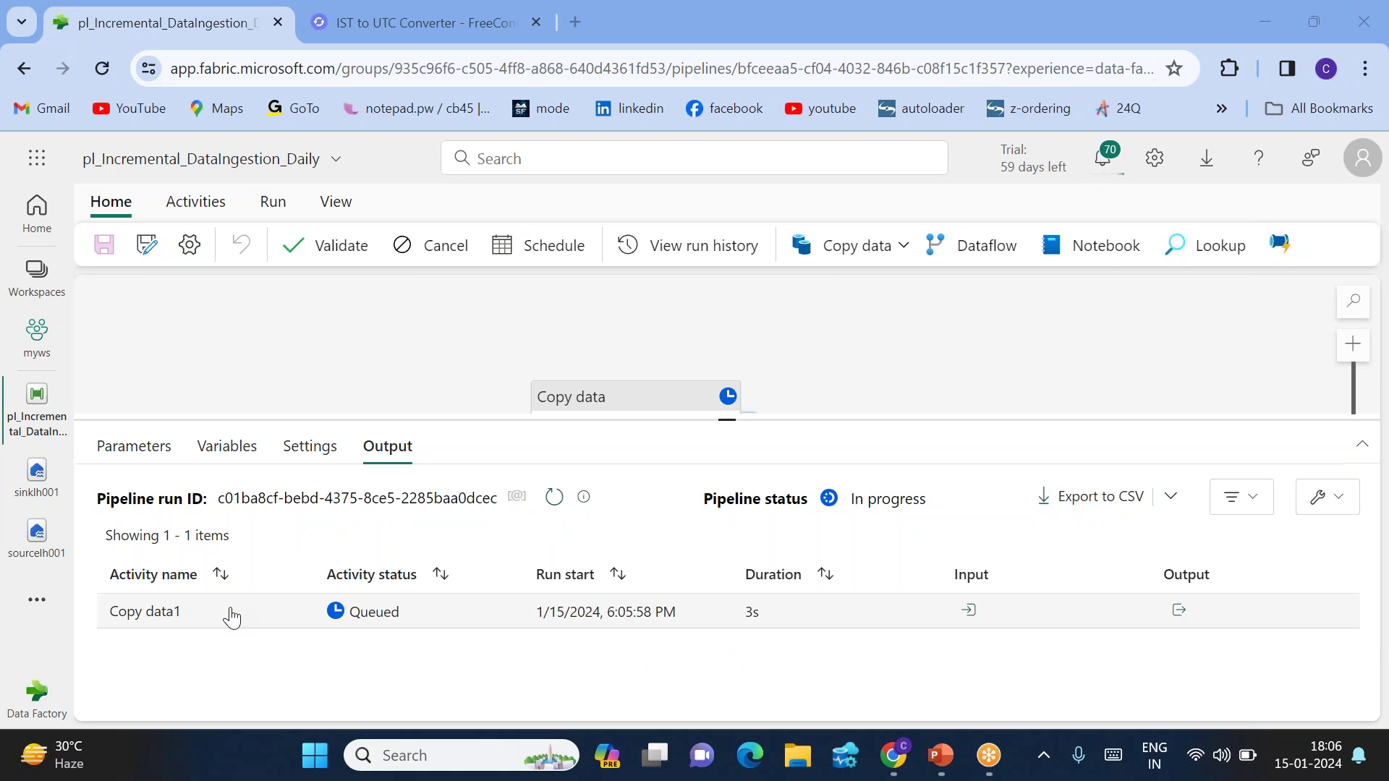
pyautogui.click(565, 501)
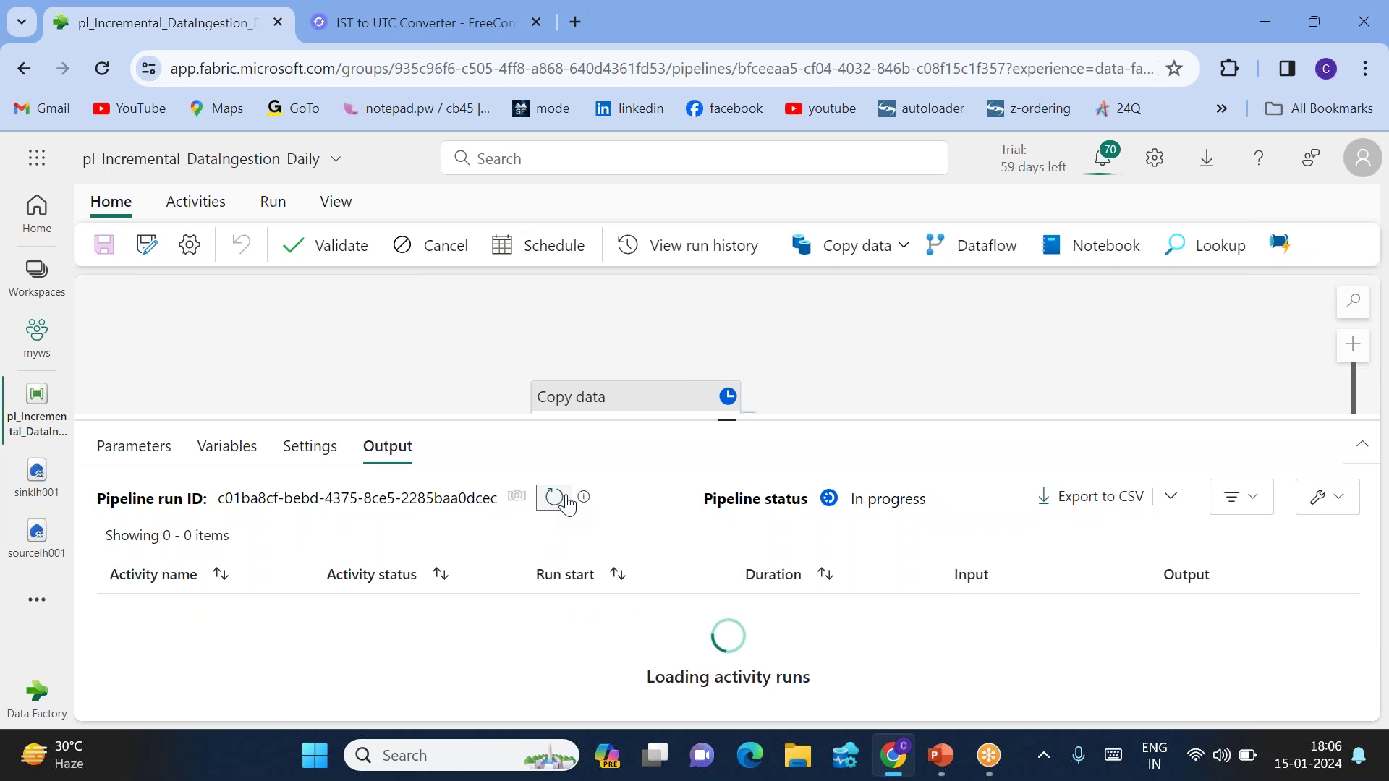
pyautogui.click(567, 499)
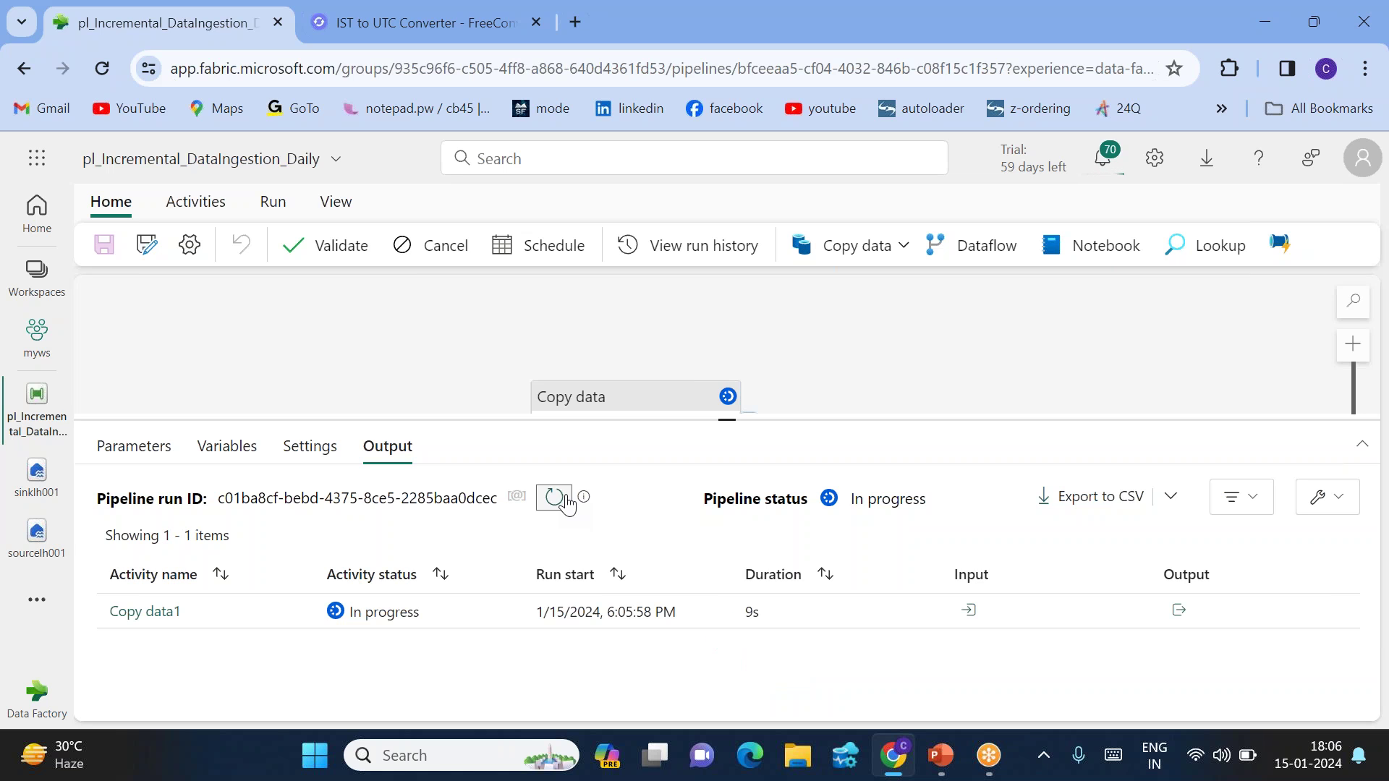
pyautogui.click(566, 499)
pyautogui.click(566, 500)
pyautogui.click(562, 508)
pyautogui.click(561, 507)
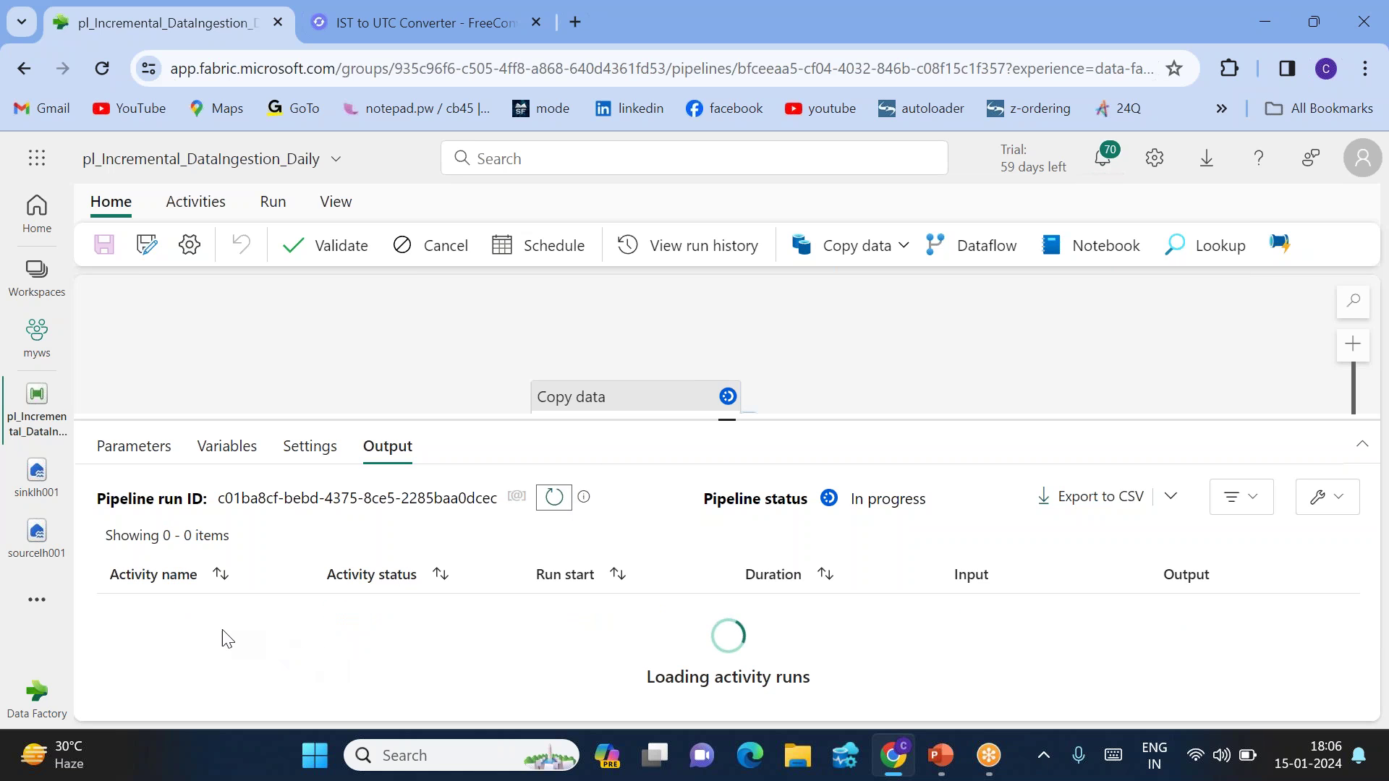
# Check Copy data1's run details showing one 297-byte file copied, then open sinklh001
pyautogui.click(165, 621)
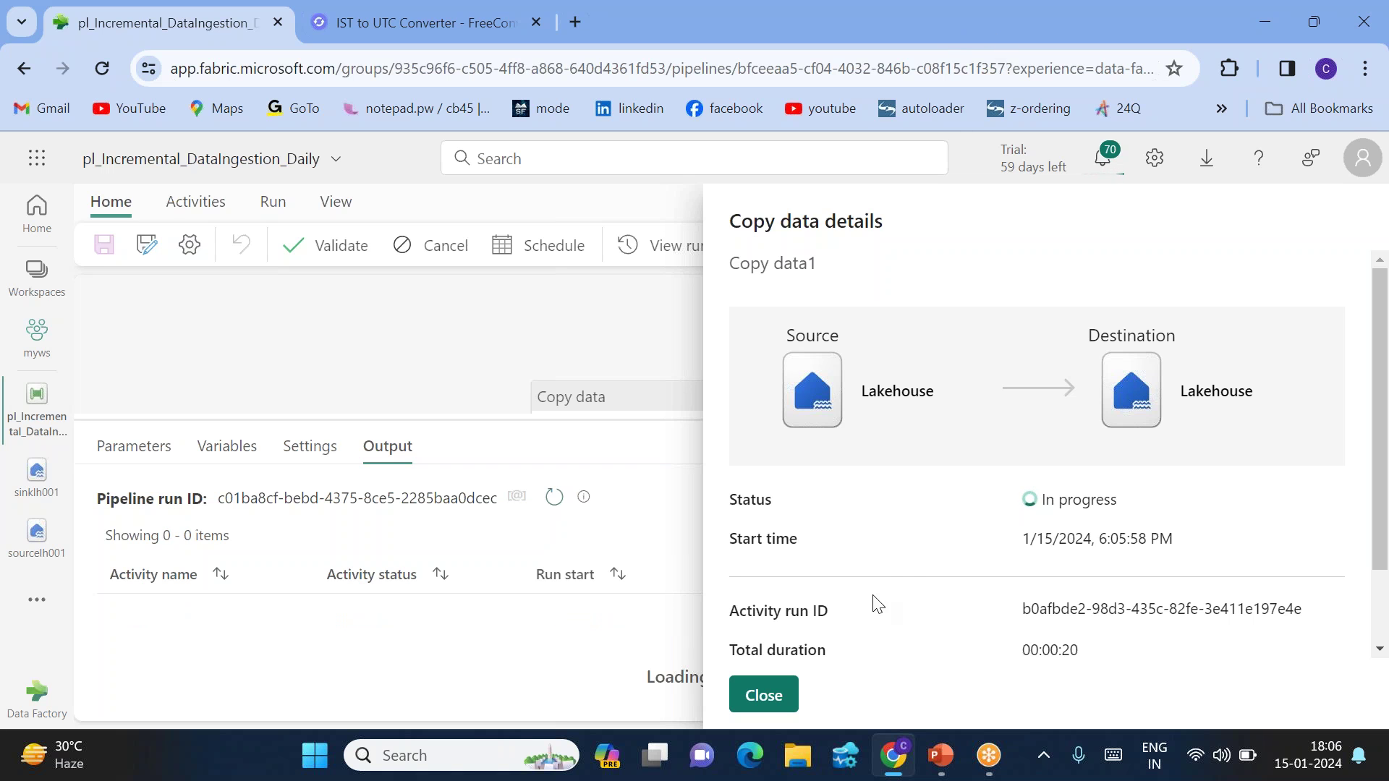
pyautogui.click(776, 698)
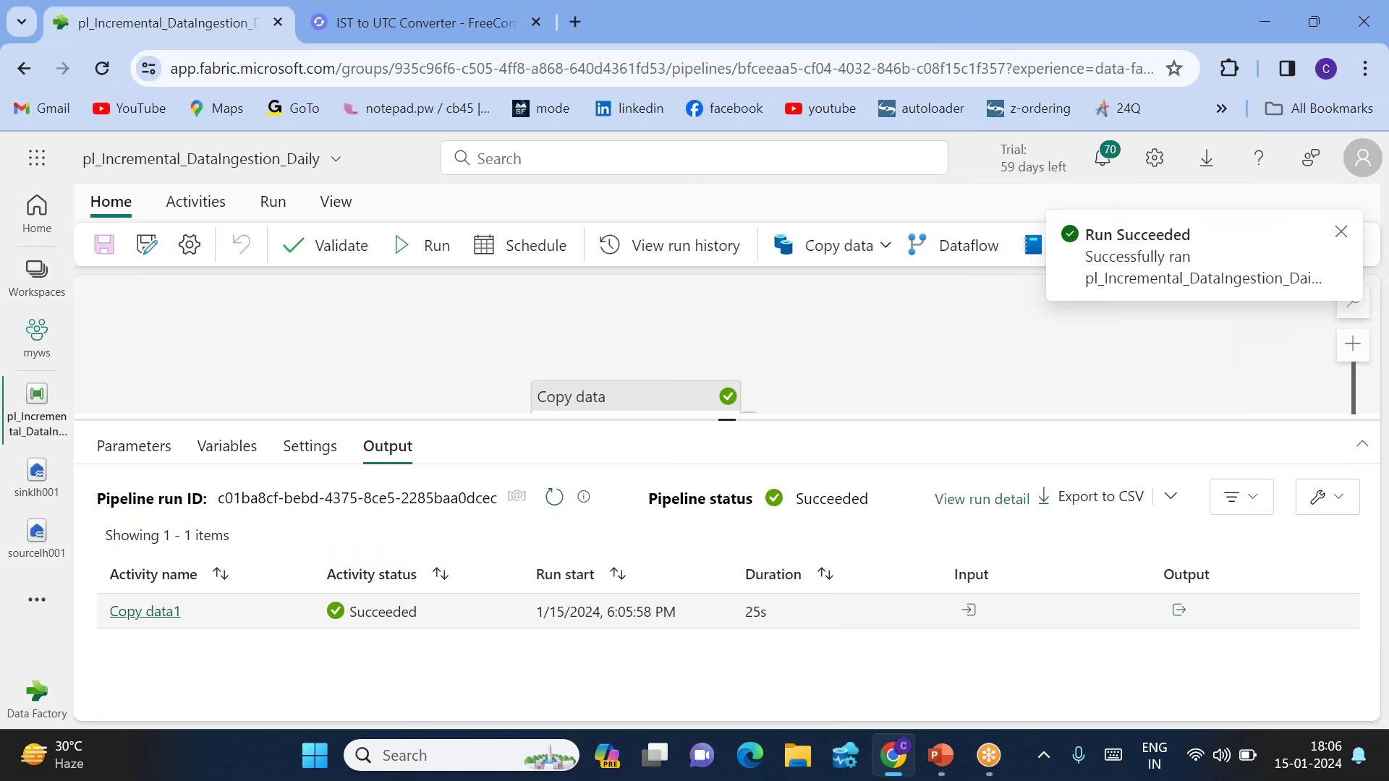
pyautogui.click(946, 498)
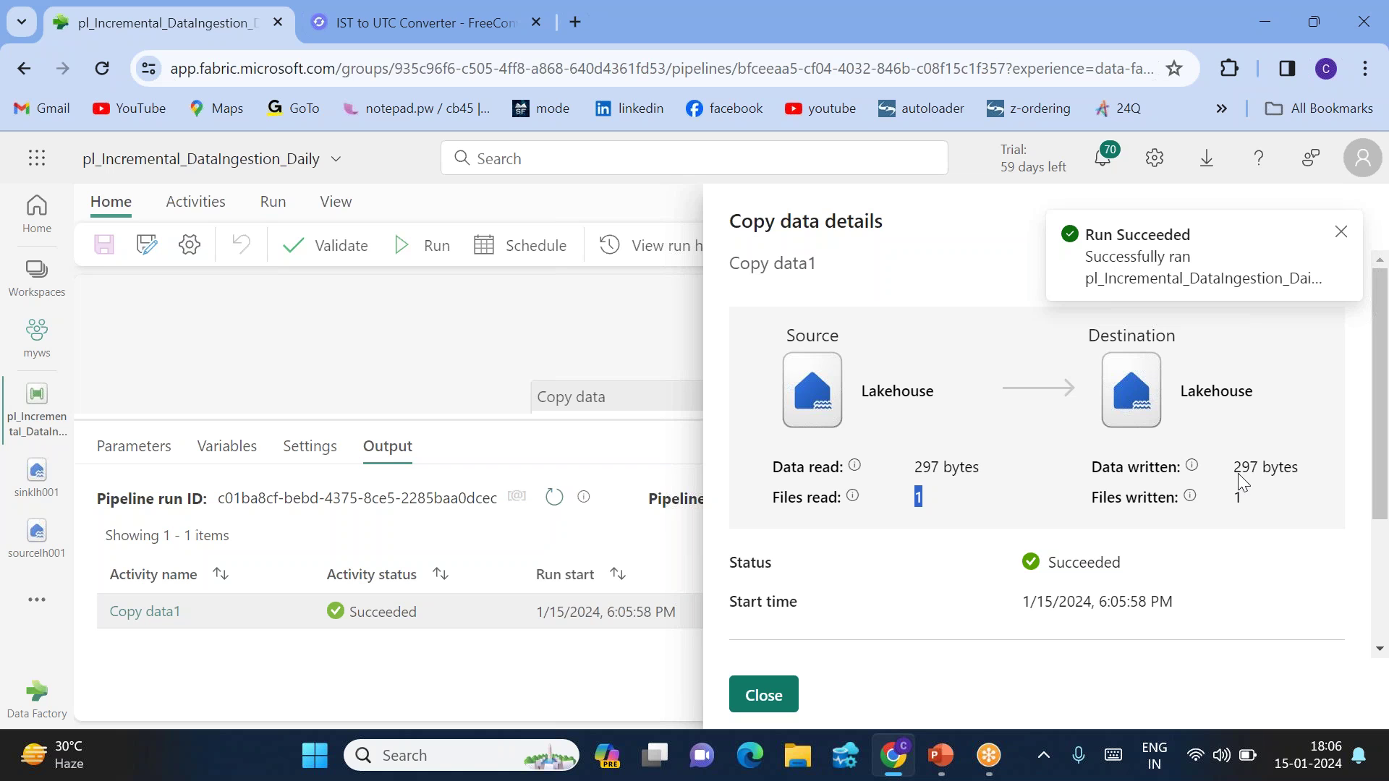
pyautogui.click(773, 702)
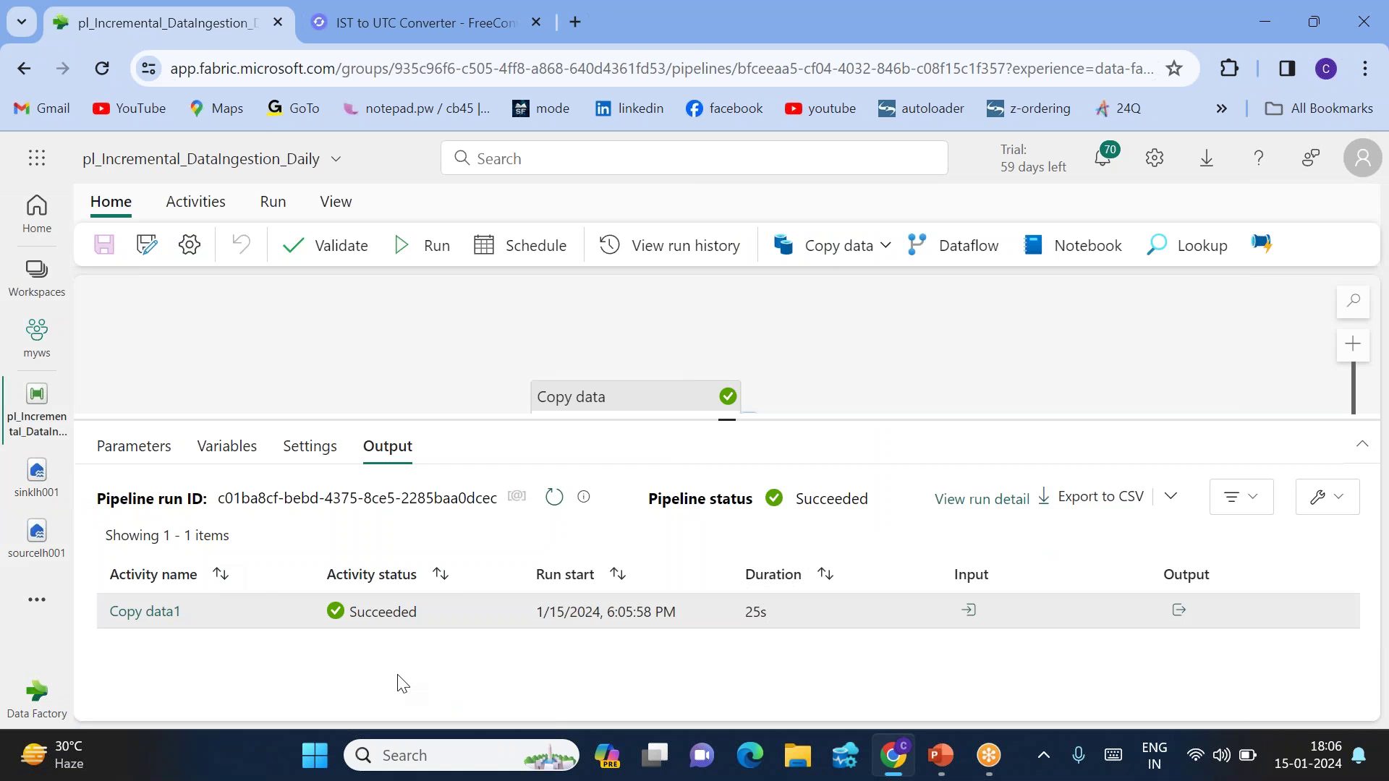
pyautogui.click(35, 472)
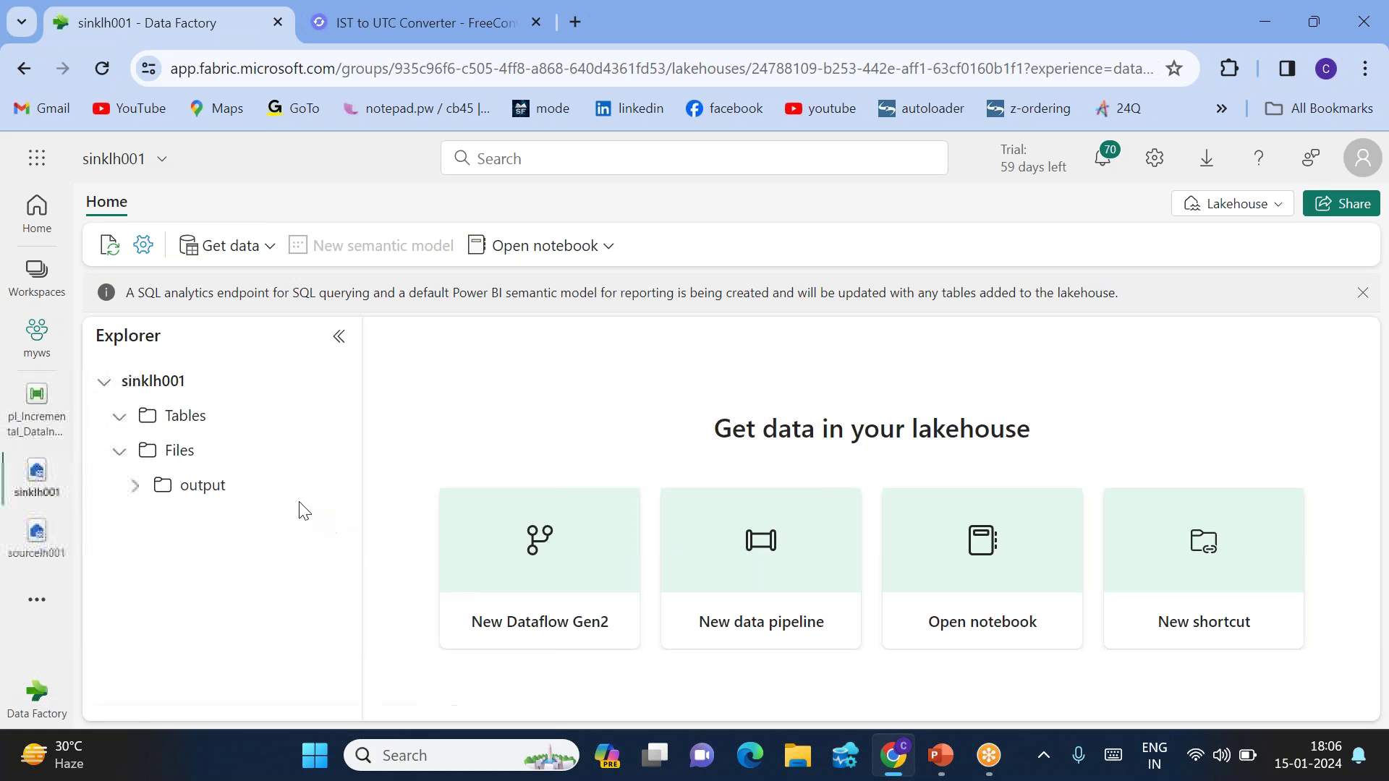
# Refresh sinklh001's output folder to show credit_weekly.csv (297 B), then open sourcelh001
pyautogui.click(242, 487)
pyautogui.click(330, 498)
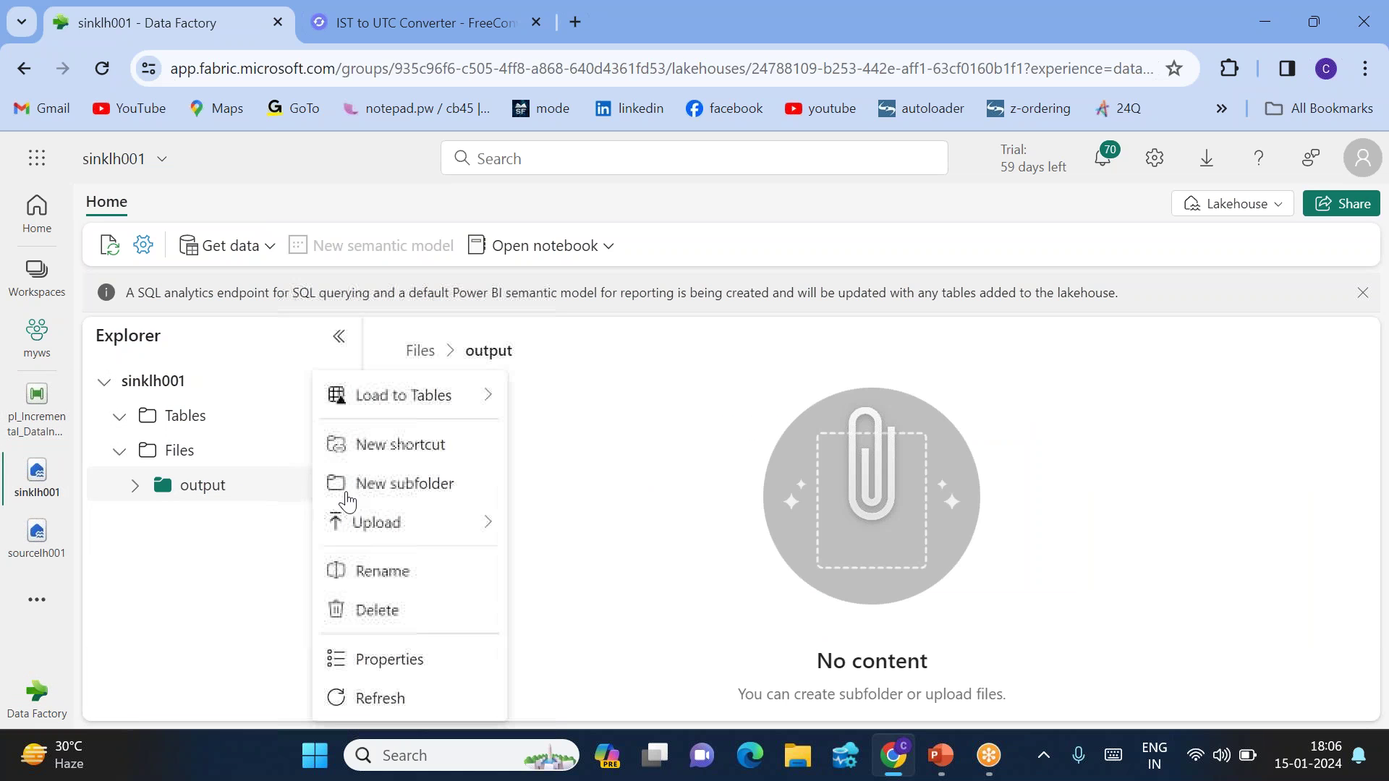
pyautogui.click(385, 697)
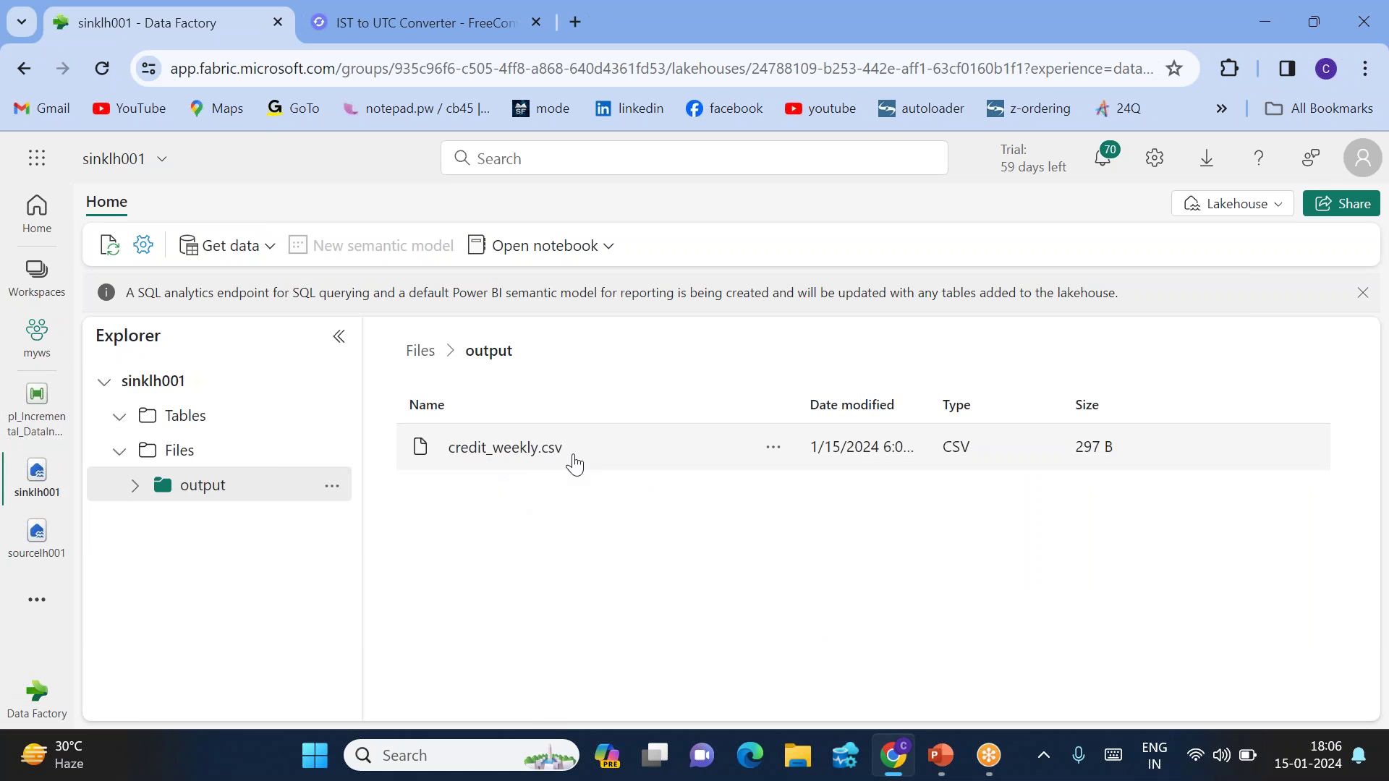
pyautogui.click(35, 536)
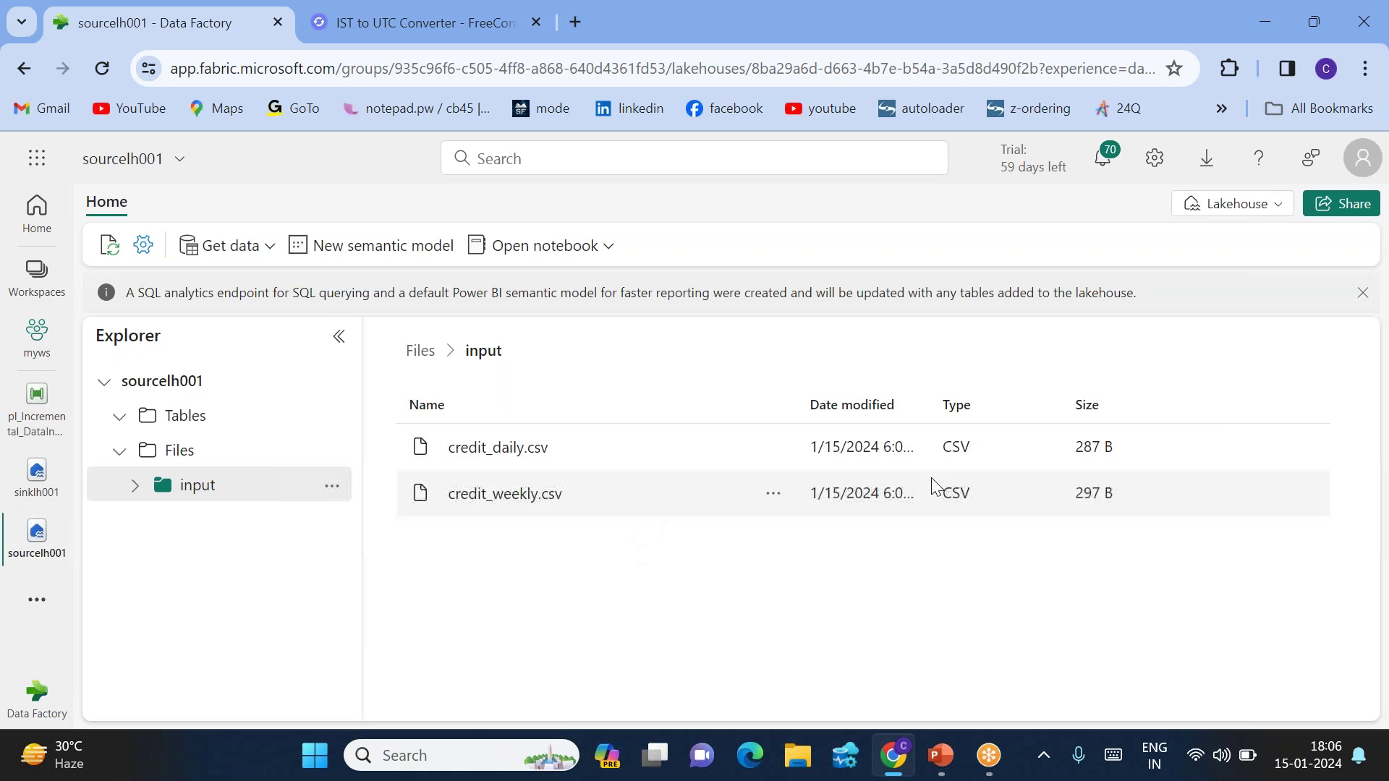
# Choose credit_weekly.csv and credit_monthly.csv to upload into sourcelh001's input folder
pyautogui.moveTo(925, 405); pyautogui.dragTo(1036, 402)
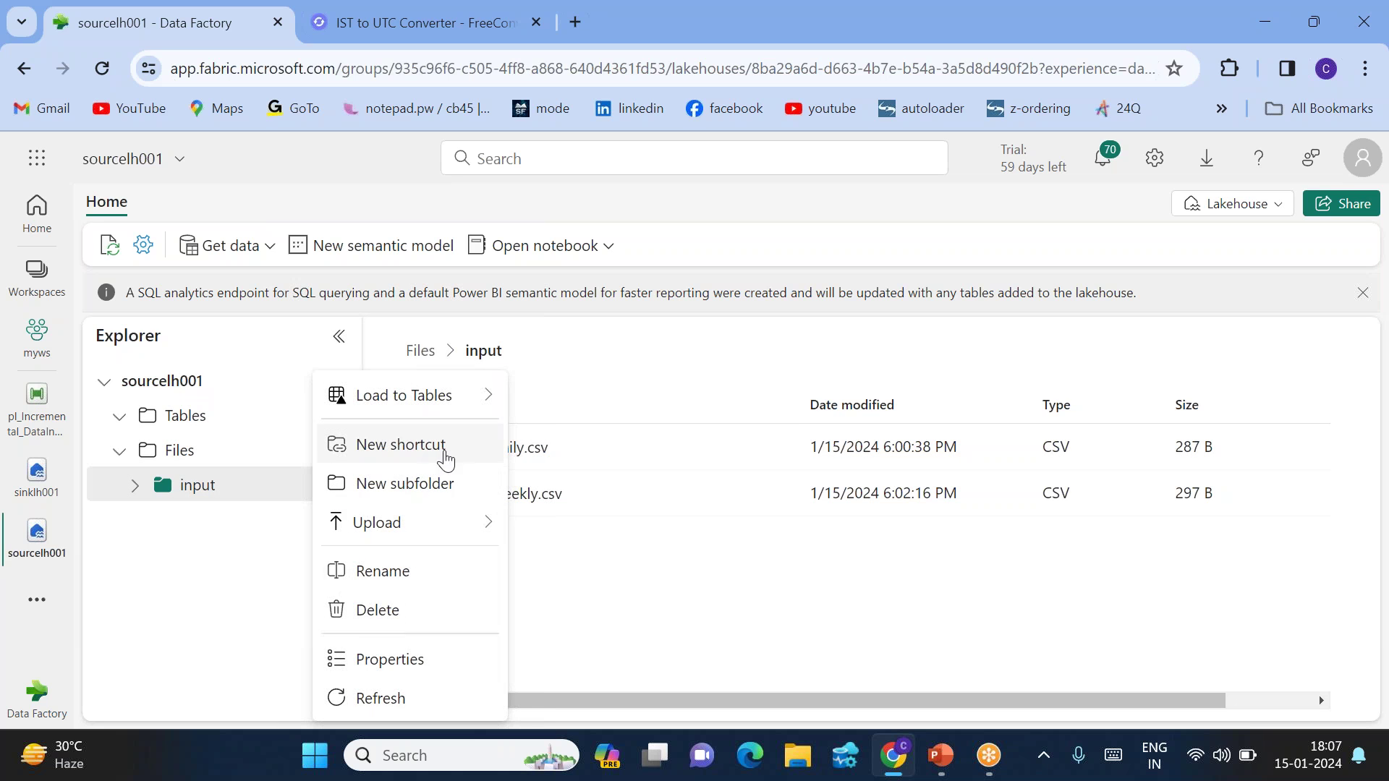
pyautogui.moveTo(424, 527)
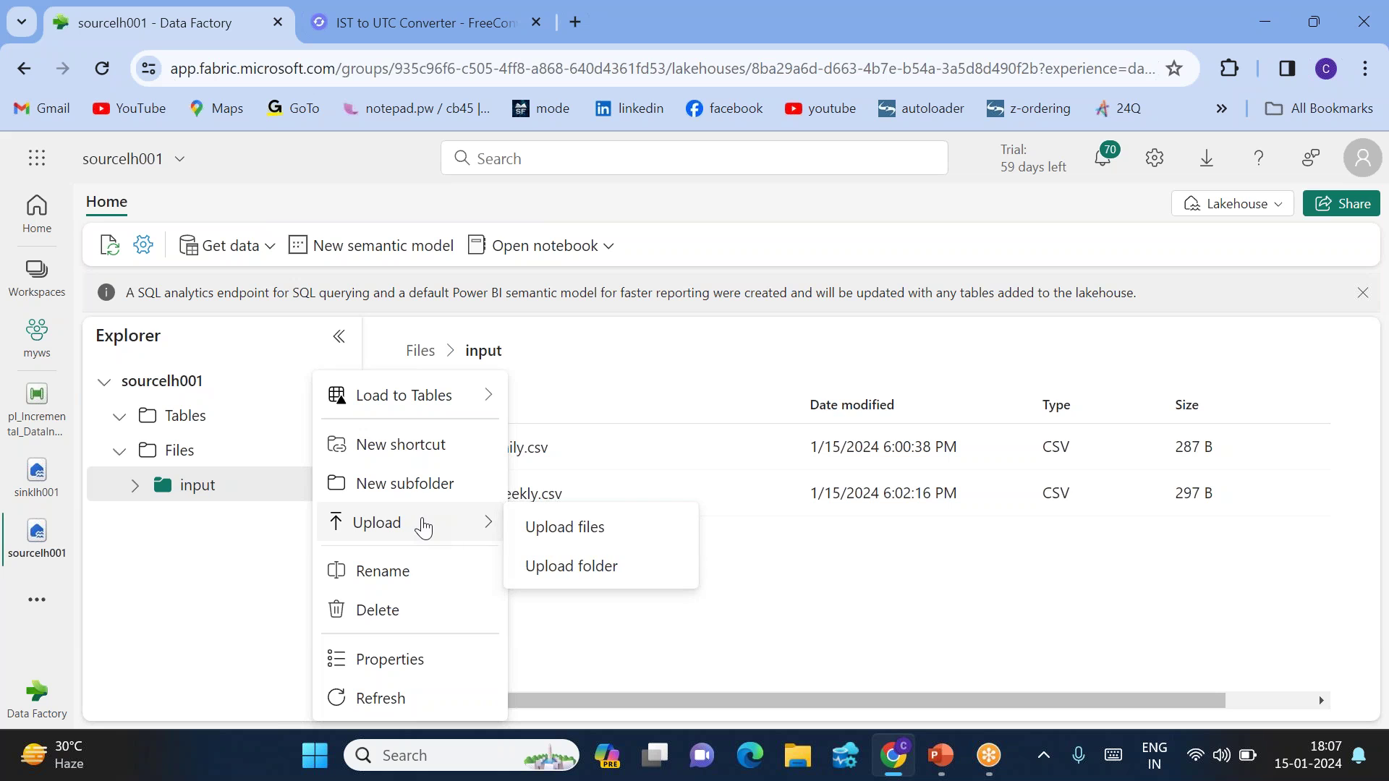
pyautogui.click(579, 528)
pyautogui.click(1330, 304)
pyautogui.click(687, 294)
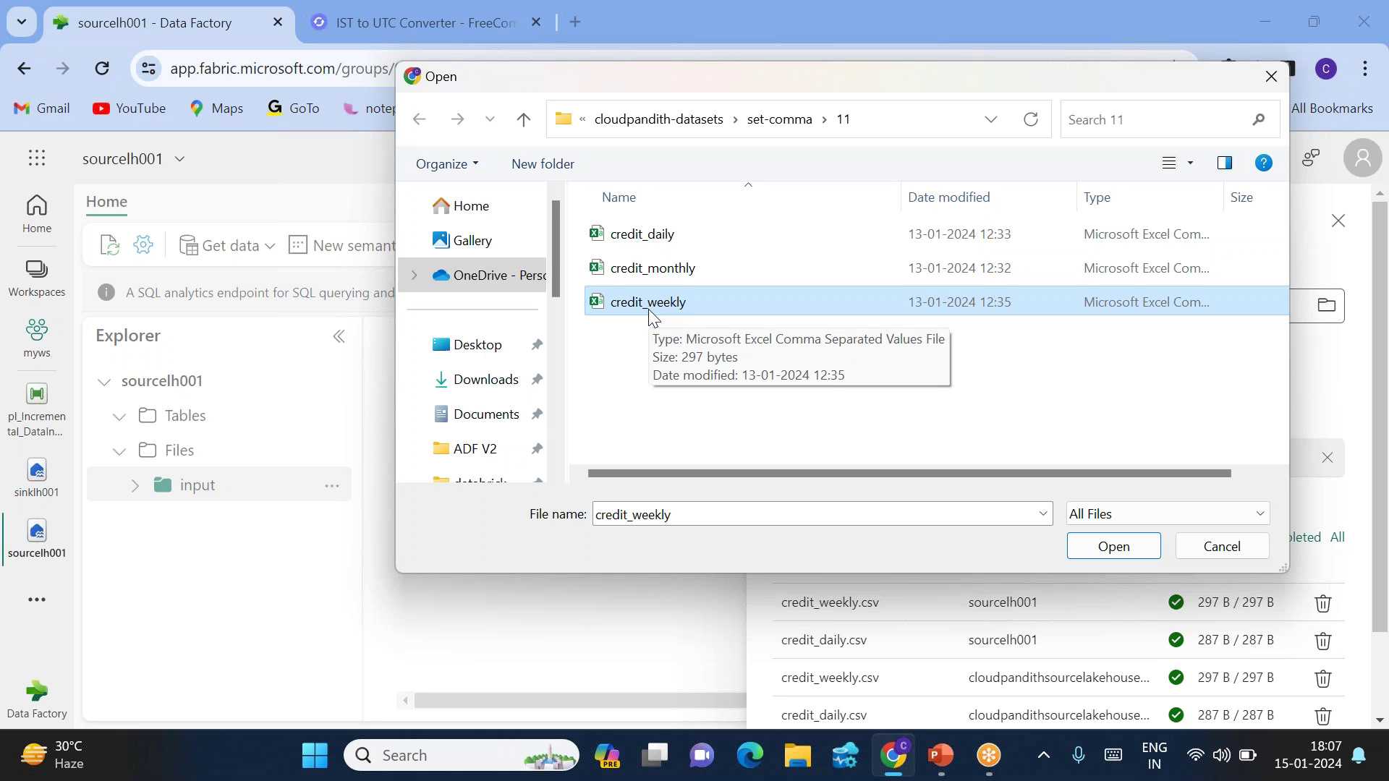
pyautogui.keyDown('ctrl'); pyautogui.click(675, 276); pyautogui.keyUp('ctrl')
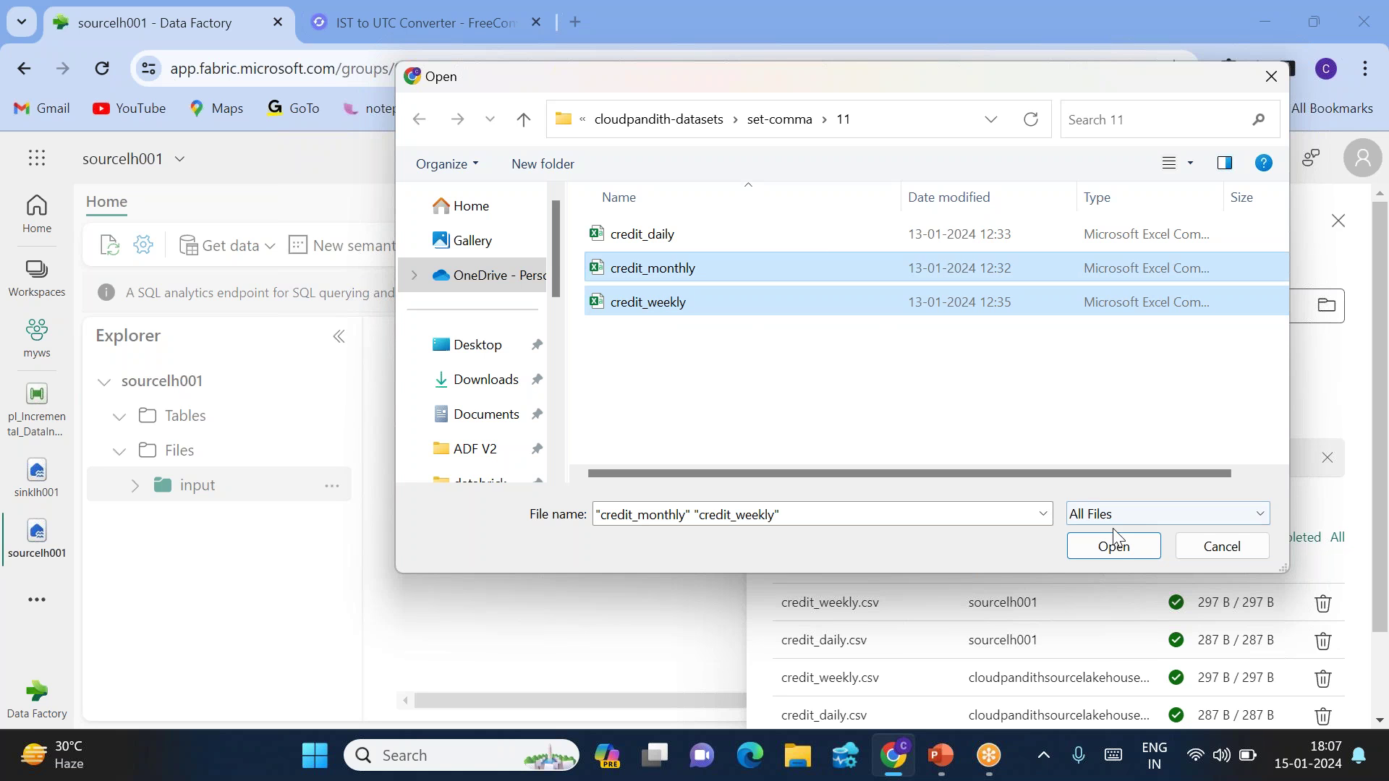
pyautogui.click(1117, 554)
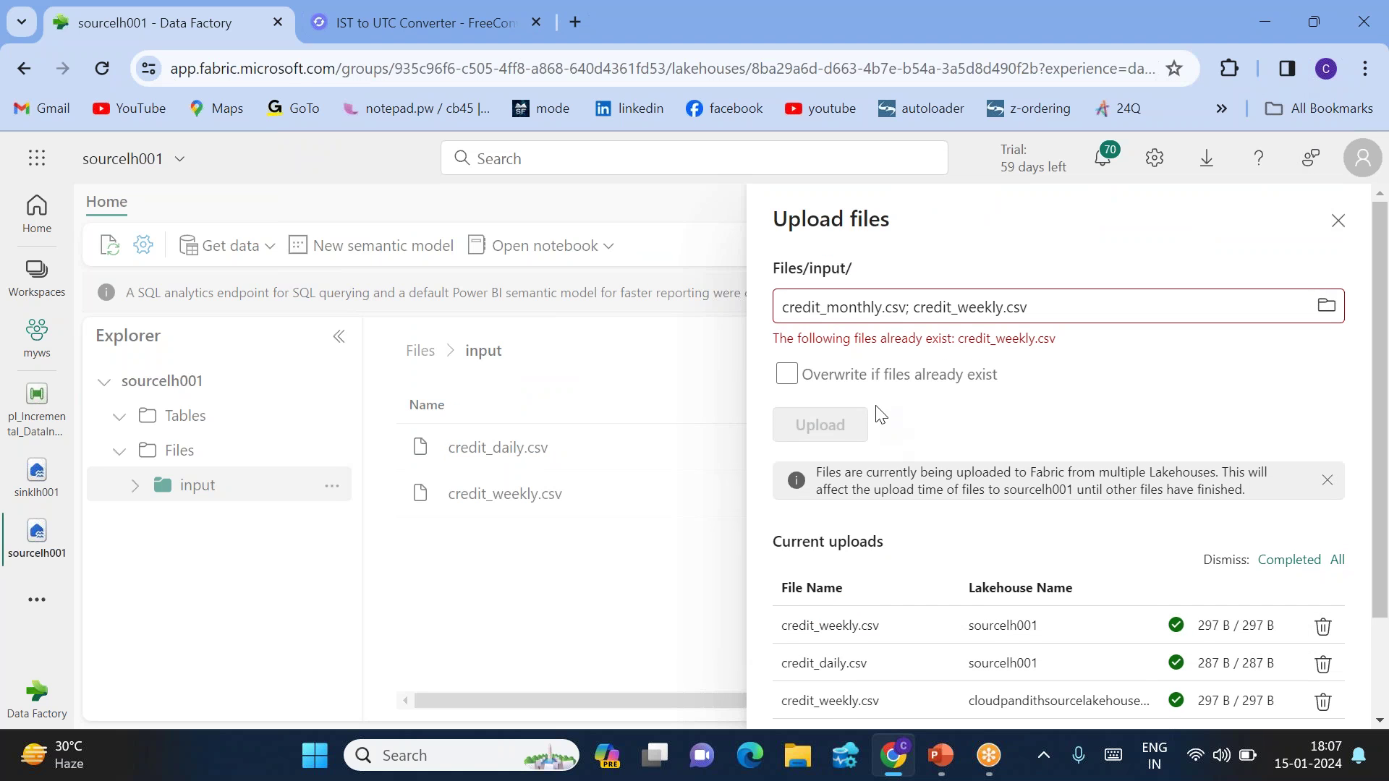
# Upload both files with Overwrite enabled, then return to the incremental ingestion pipeline
pyautogui.rightClick(970, 411)
pyautogui.press('Escape')
pyautogui.click(787, 373)
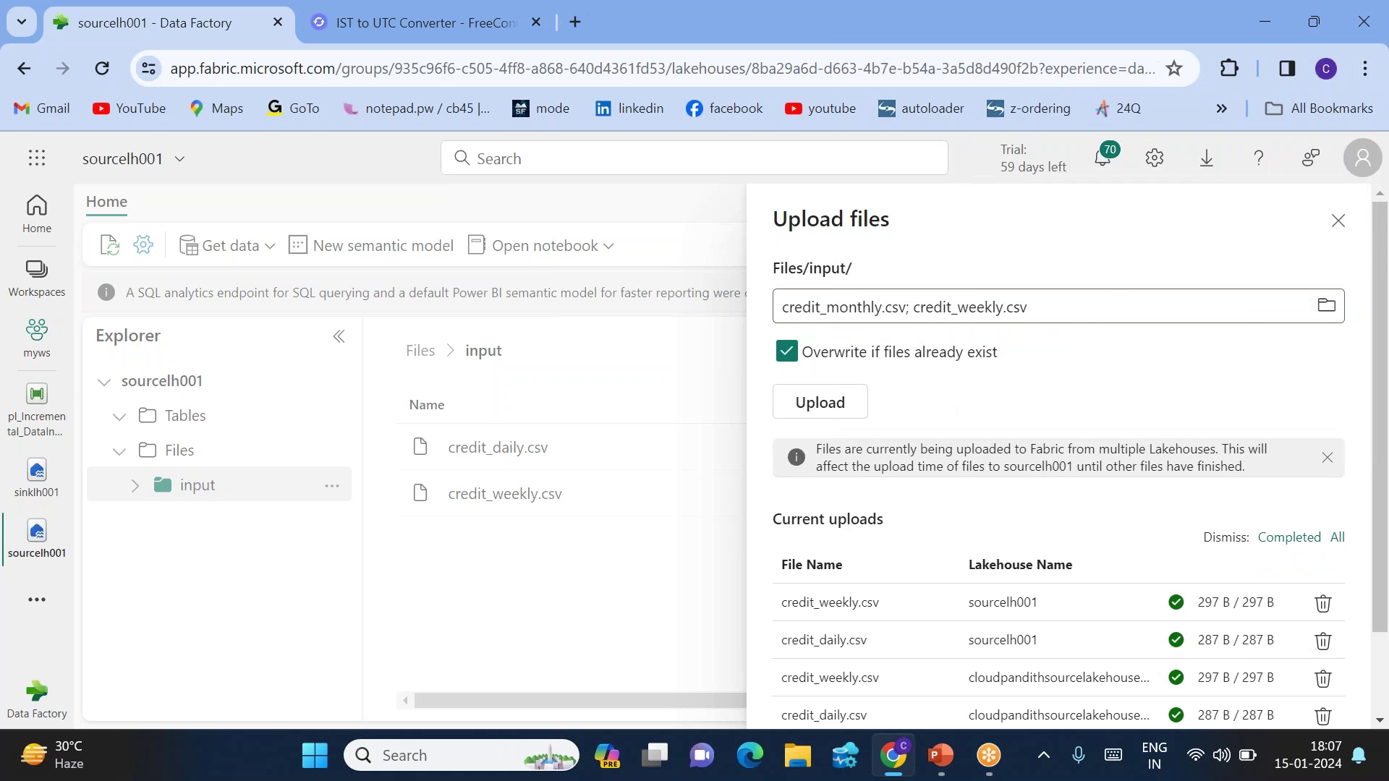
pyautogui.click(819, 403)
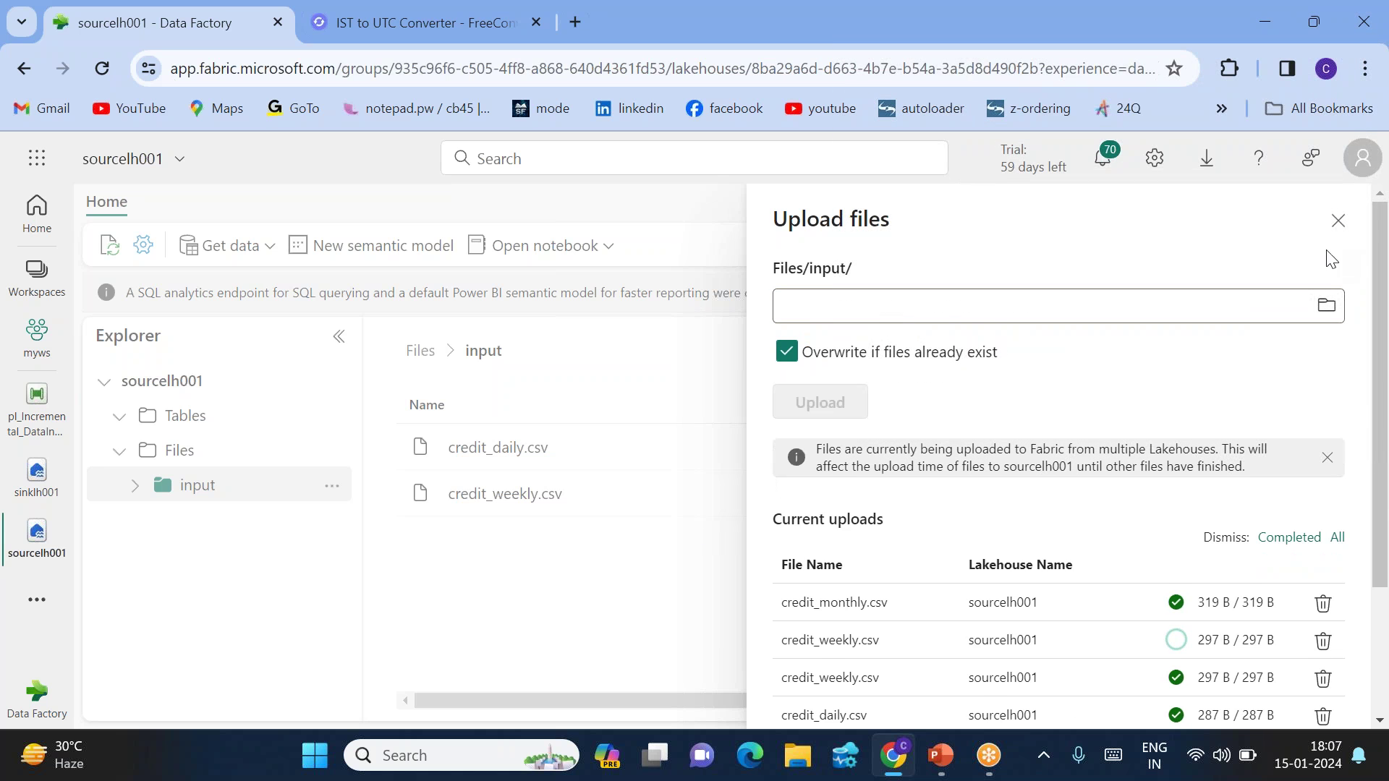
pyautogui.click(1338, 221)
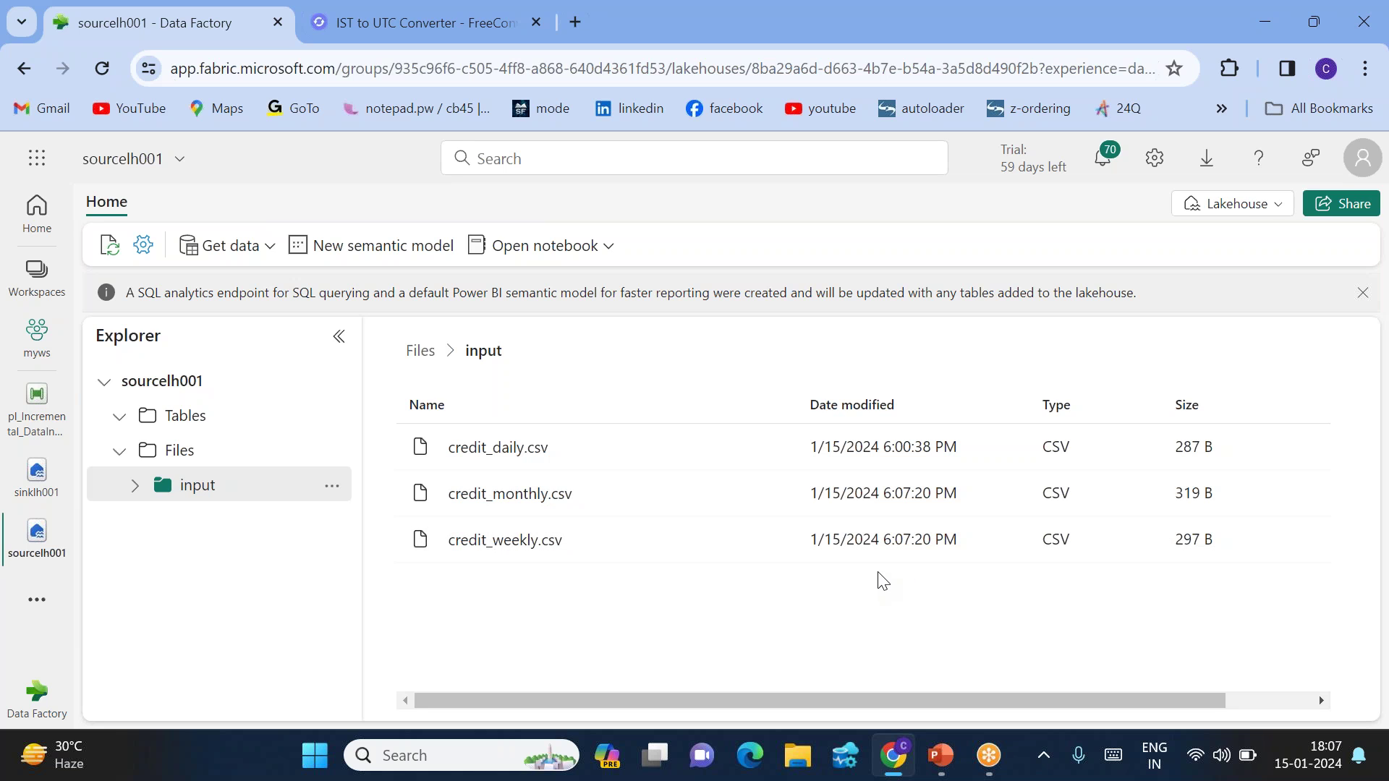
pyautogui.click(40, 423)
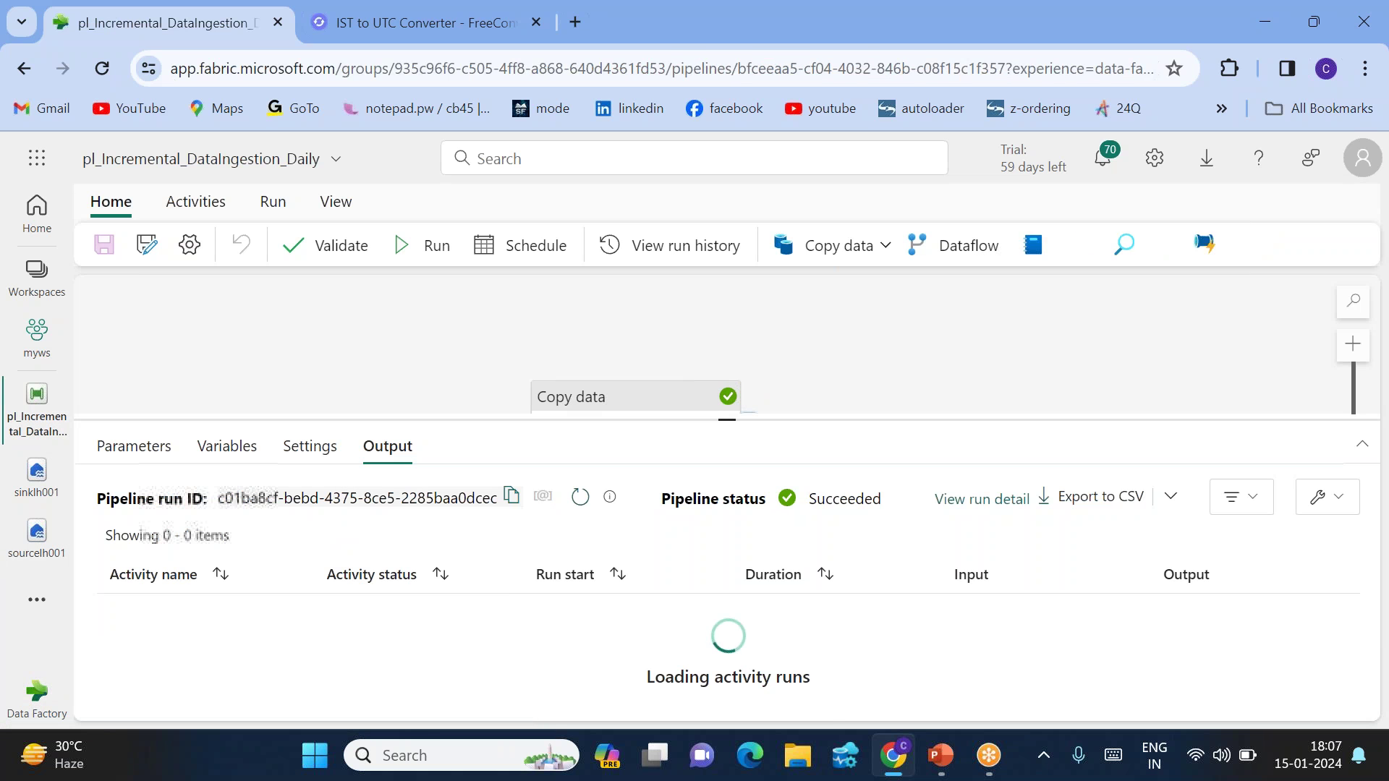
# Delete credit_weekly.csv from sinklh001's output folder and go back to the pl_Incremental pipeline
pyautogui.click(40, 478)
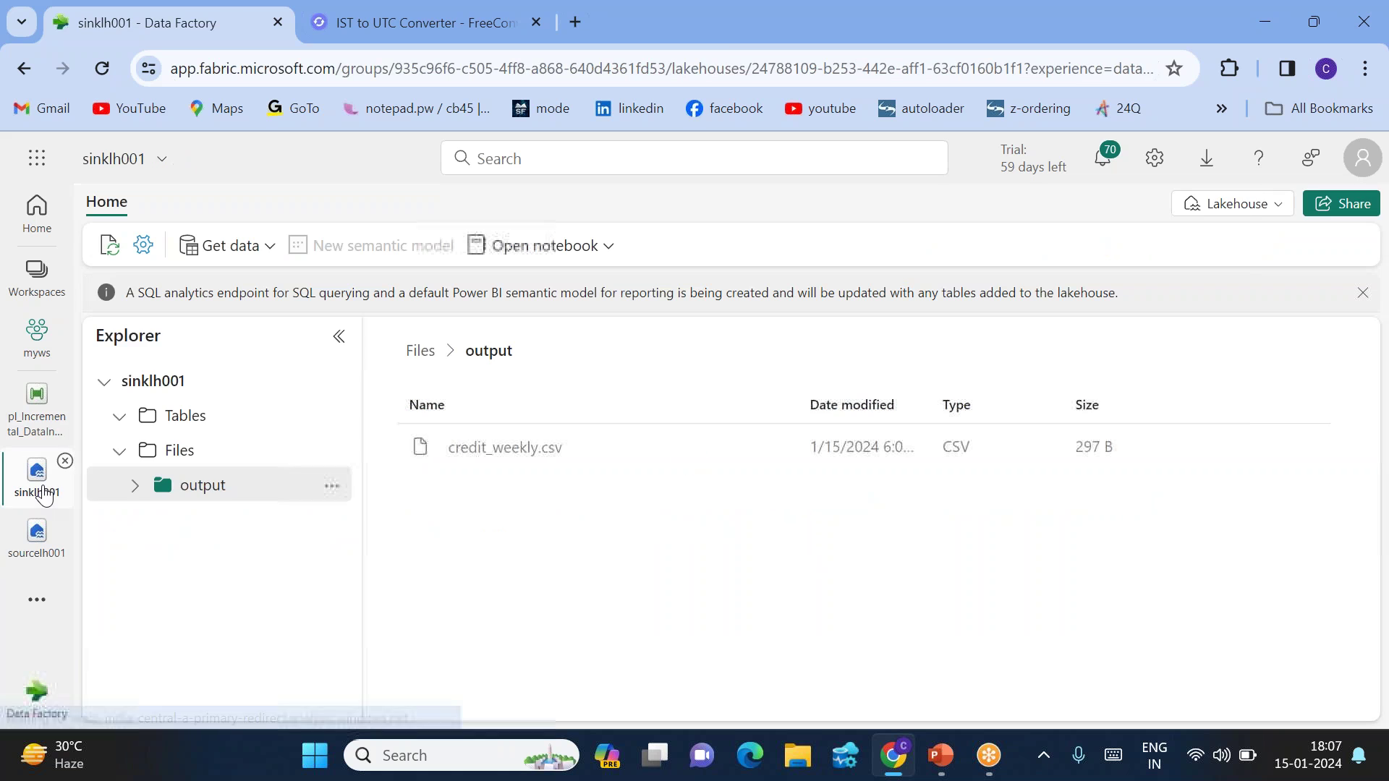
pyautogui.click(773, 448)
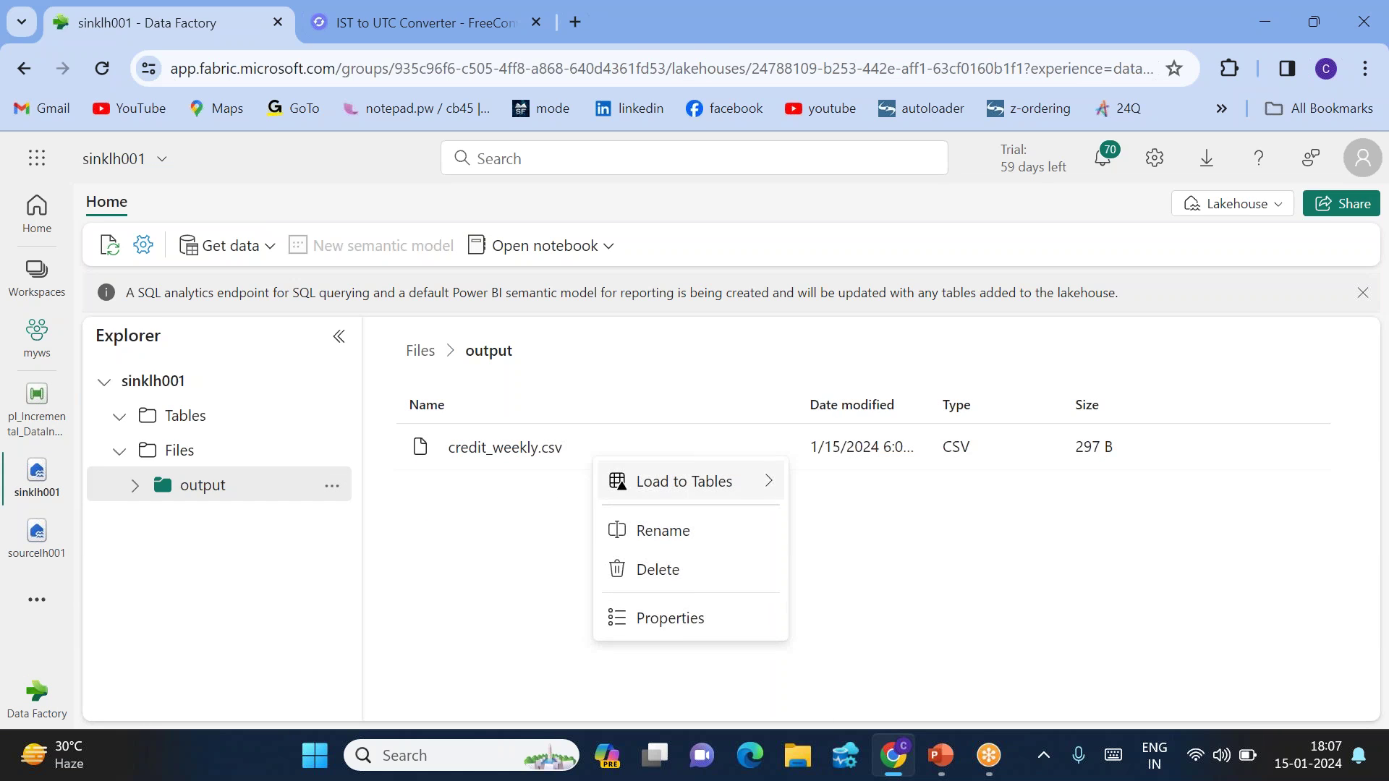
pyautogui.click(688, 577)
pyautogui.click(724, 509)
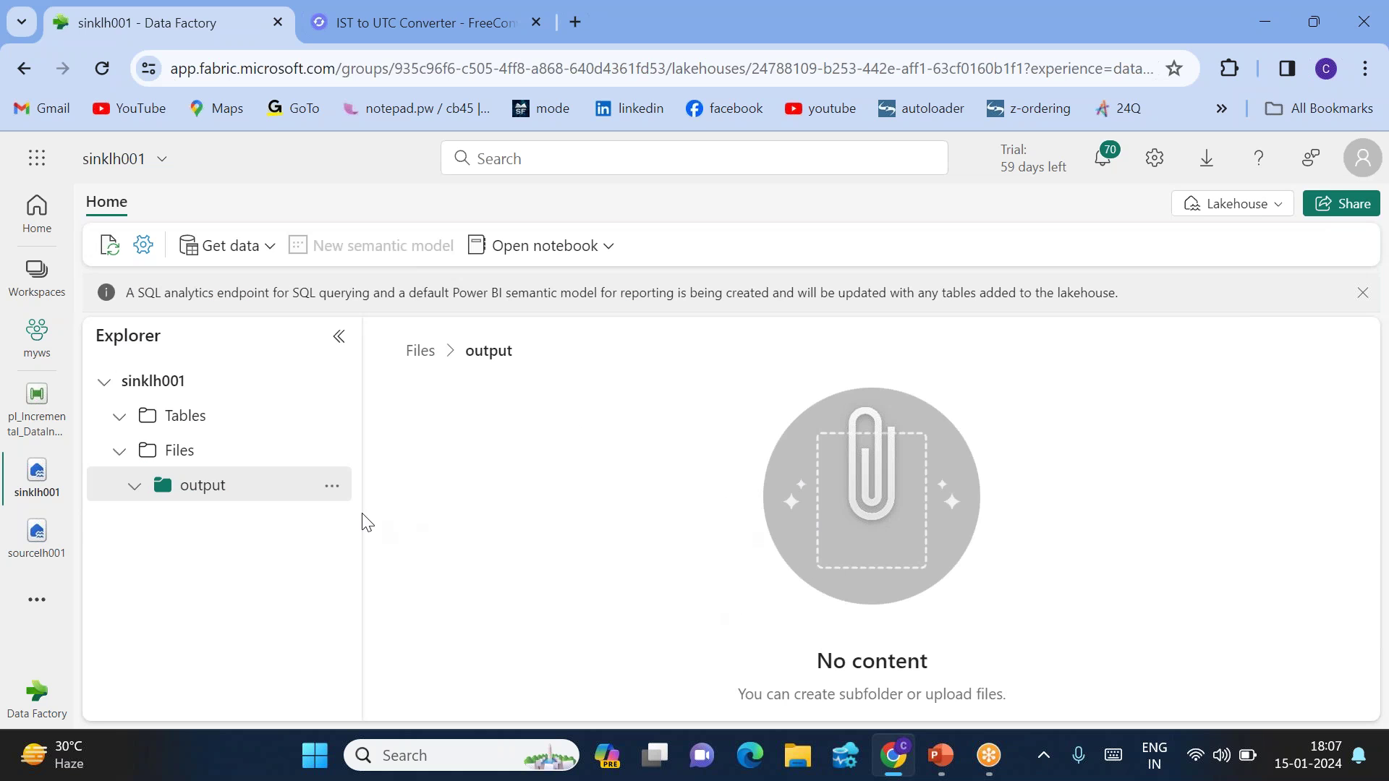
pyautogui.click(16, 427)
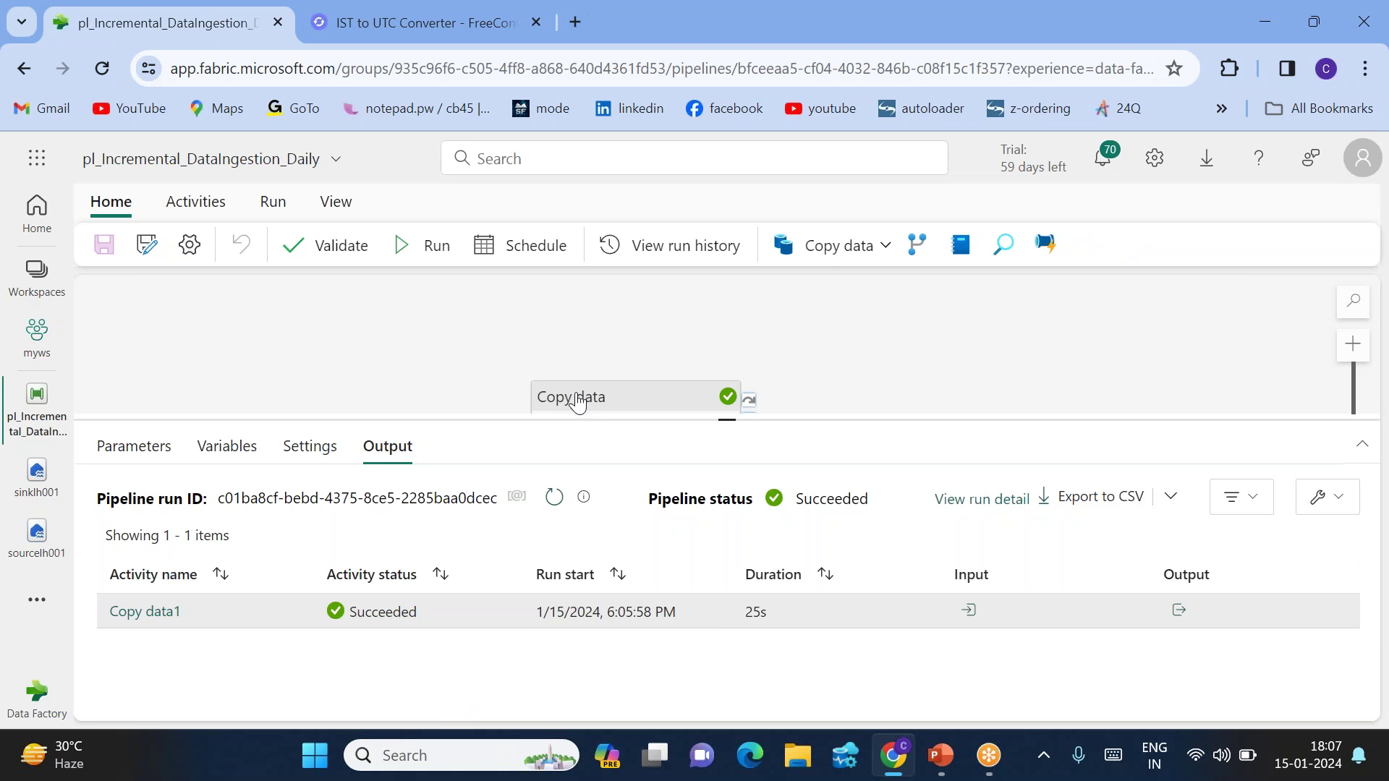
# Open the Start time (UTC) of Copy data1's last-modified source filter for editing
pyautogui.click(577, 404)
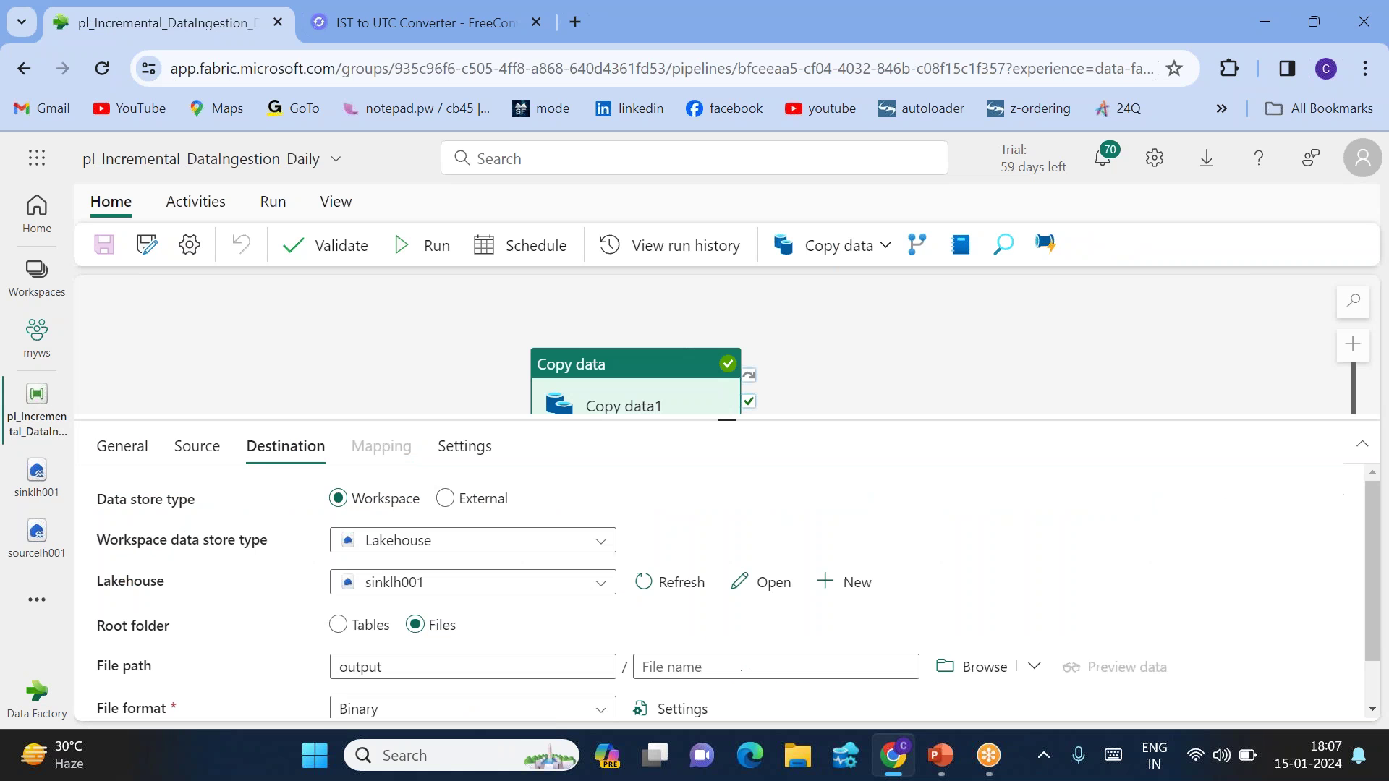
pyautogui.click(185, 458)
pyautogui.scroll(-5, 441, 637)
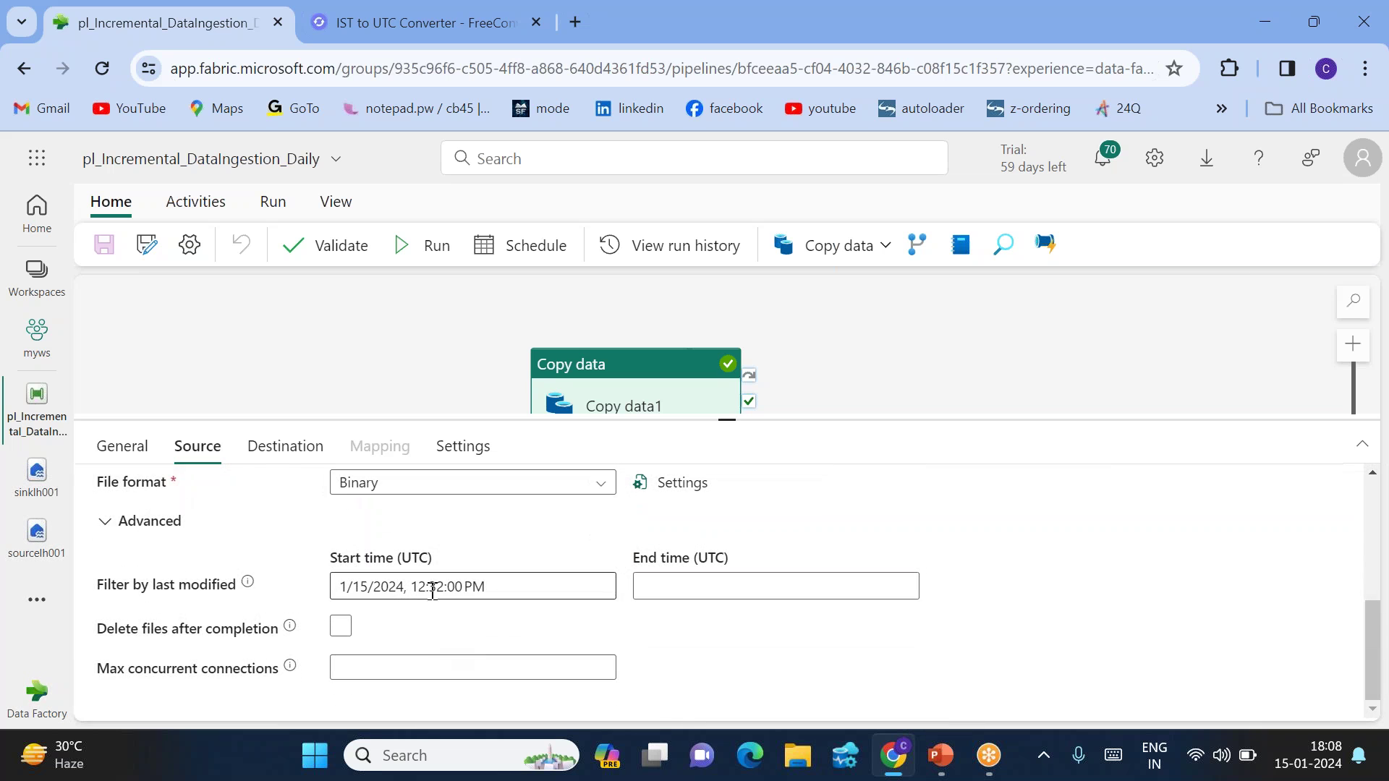
pyautogui.click(433, 590)
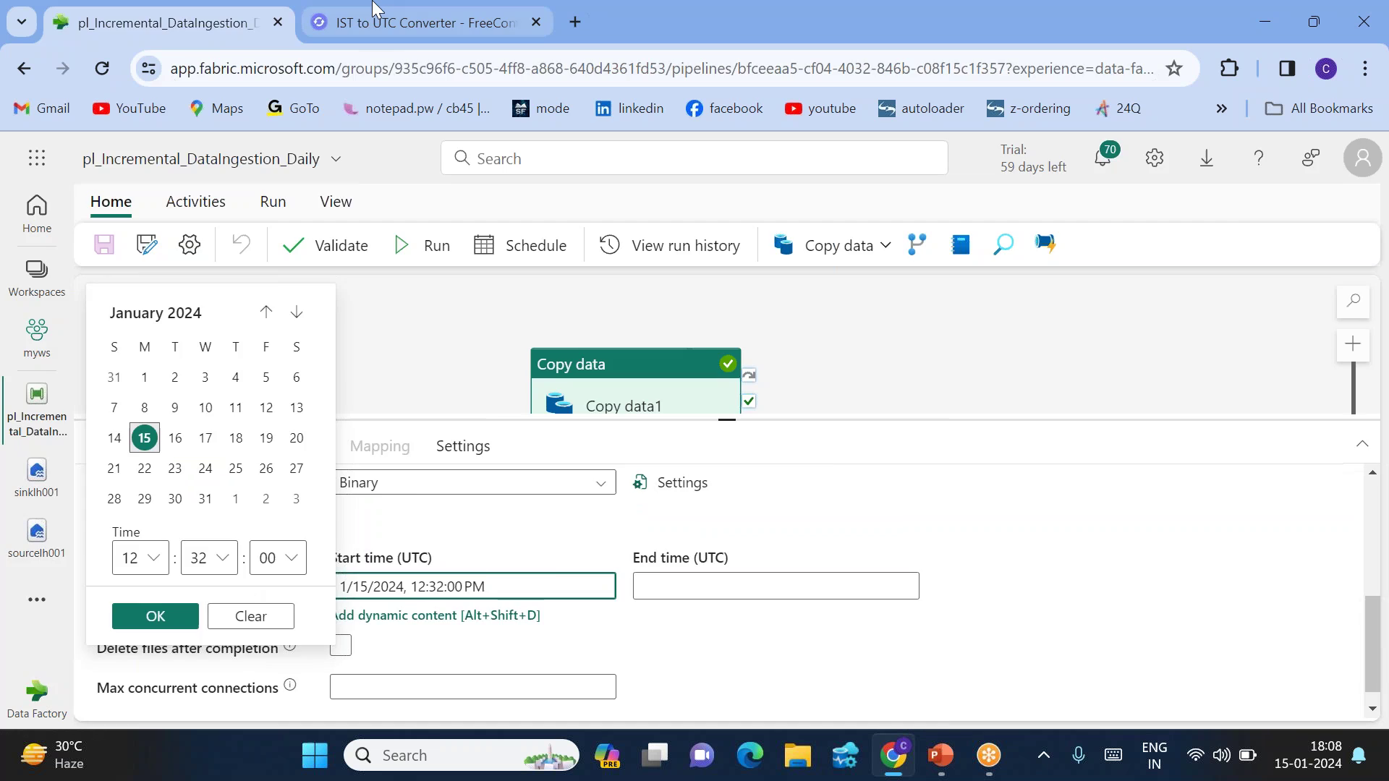
# Convert 6:06 PM IST to UTC (12:36 PM) in the converter tab
pyautogui.click(420, 22)
pyautogui.click(508, 416)
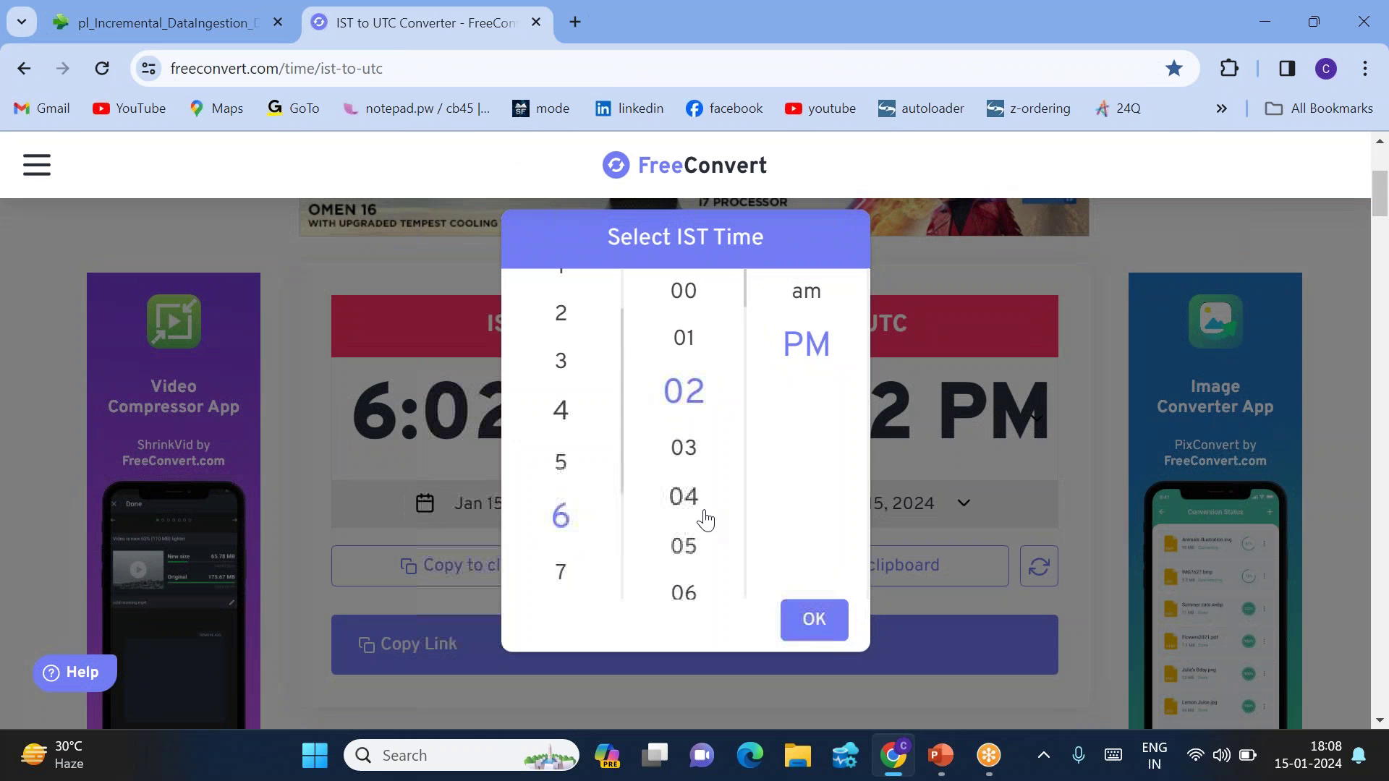
pyautogui.click(695, 607)
pyautogui.click(806, 620)
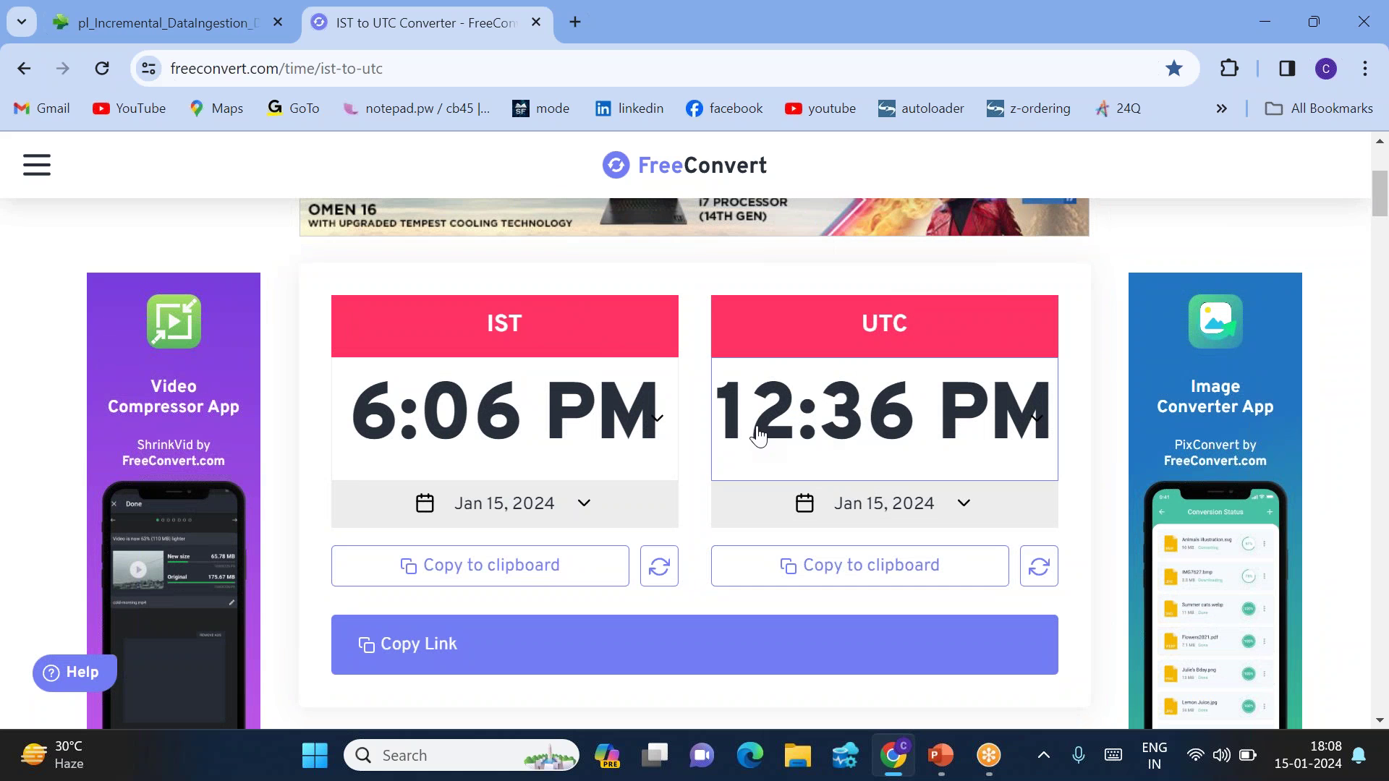
pyautogui.click(210, 29)
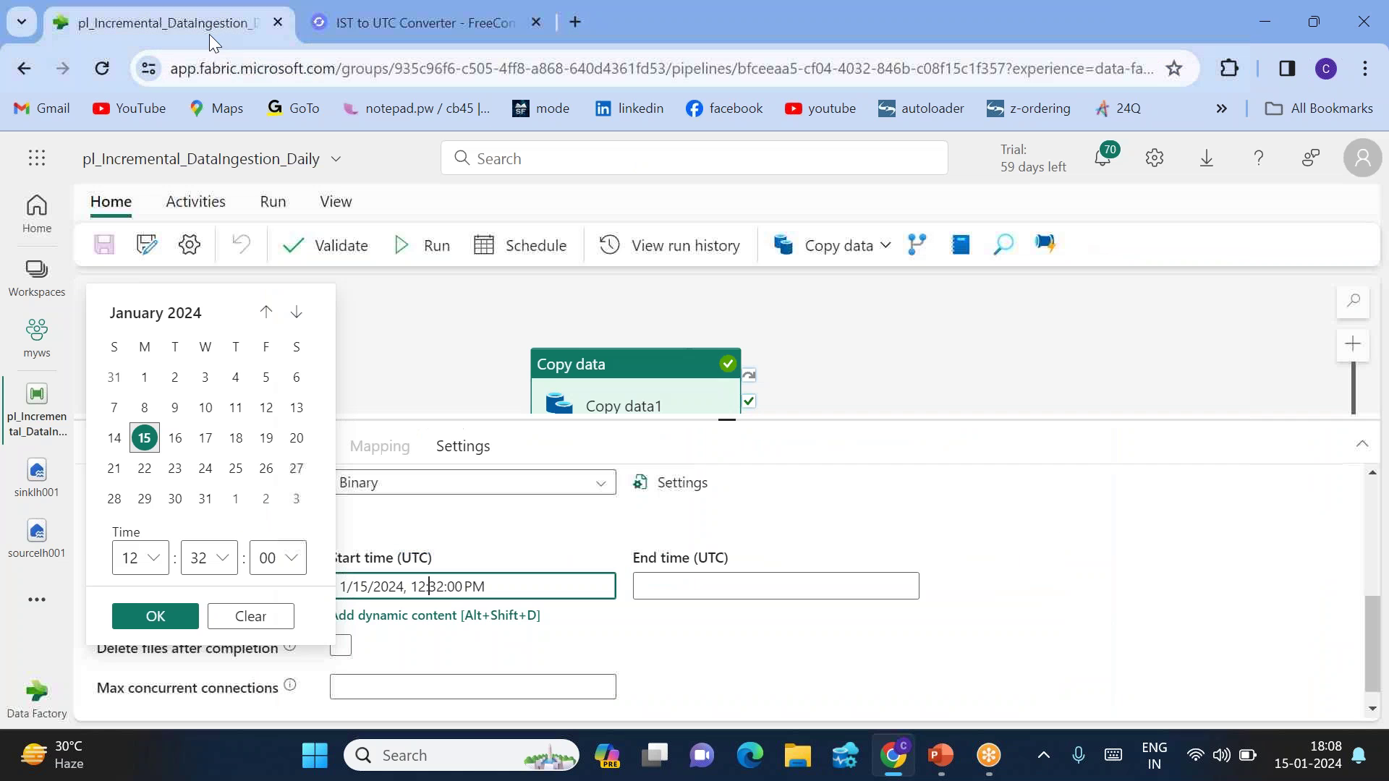
# Set the start time minute to 36, giving 1/15/2024 12:36:00 PM UTC, and confirm
pyautogui.click(223, 571)
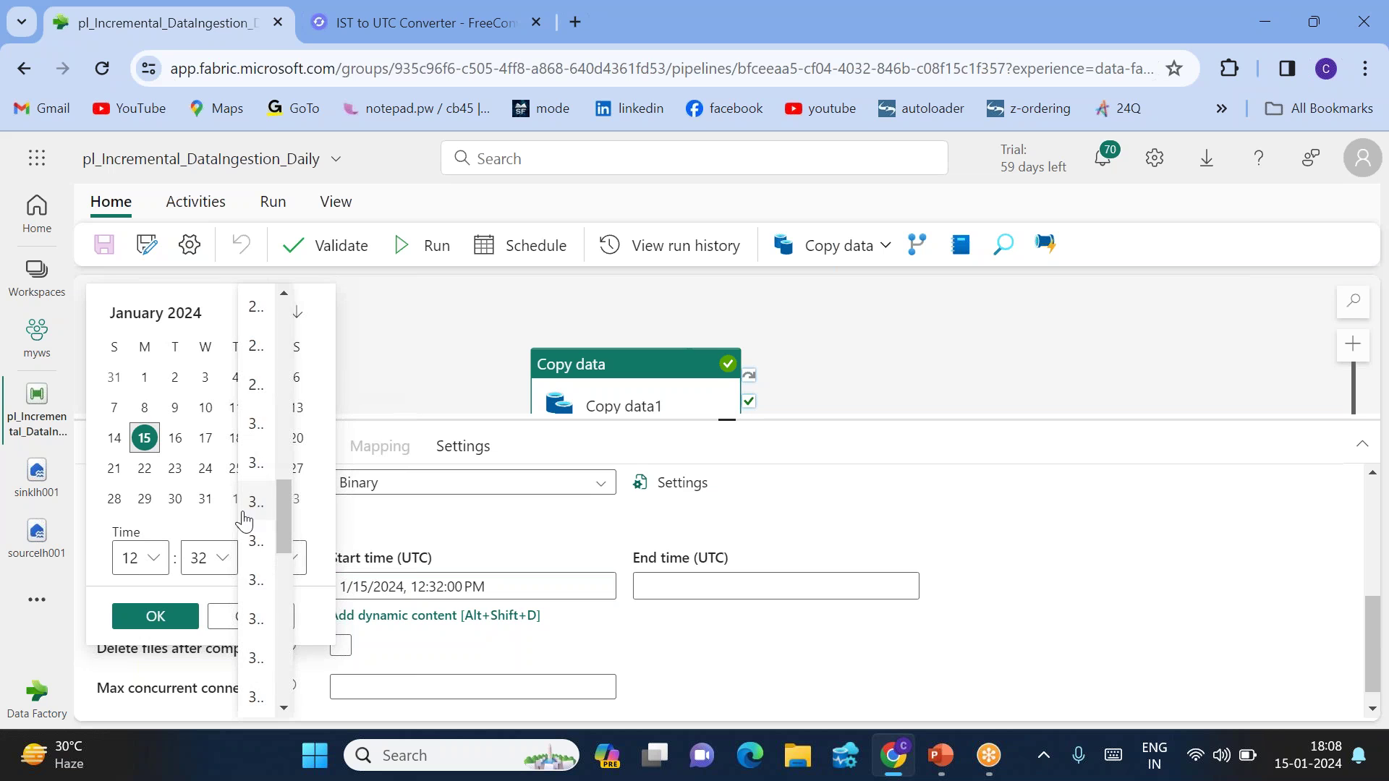
pyautogui.click(249, 612)
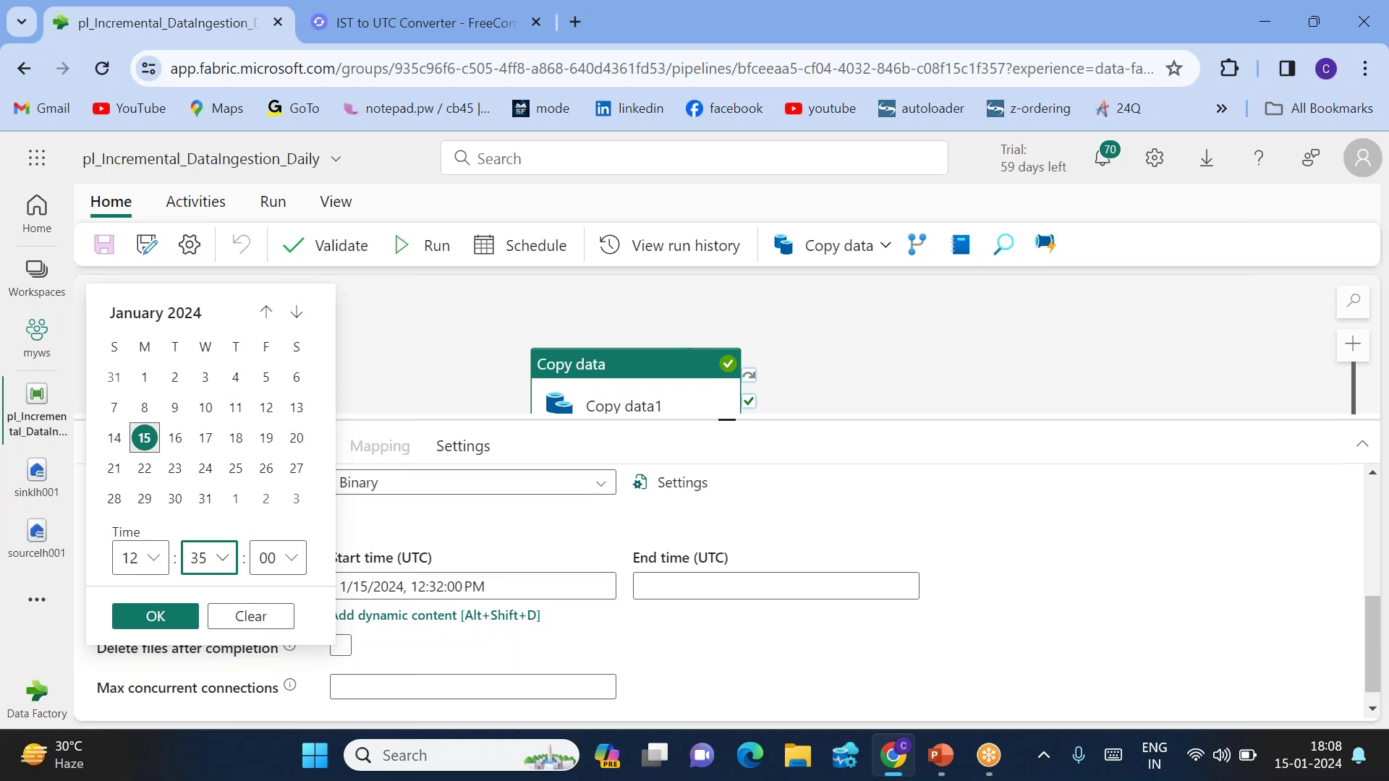
pyautogui.click(226, 551)
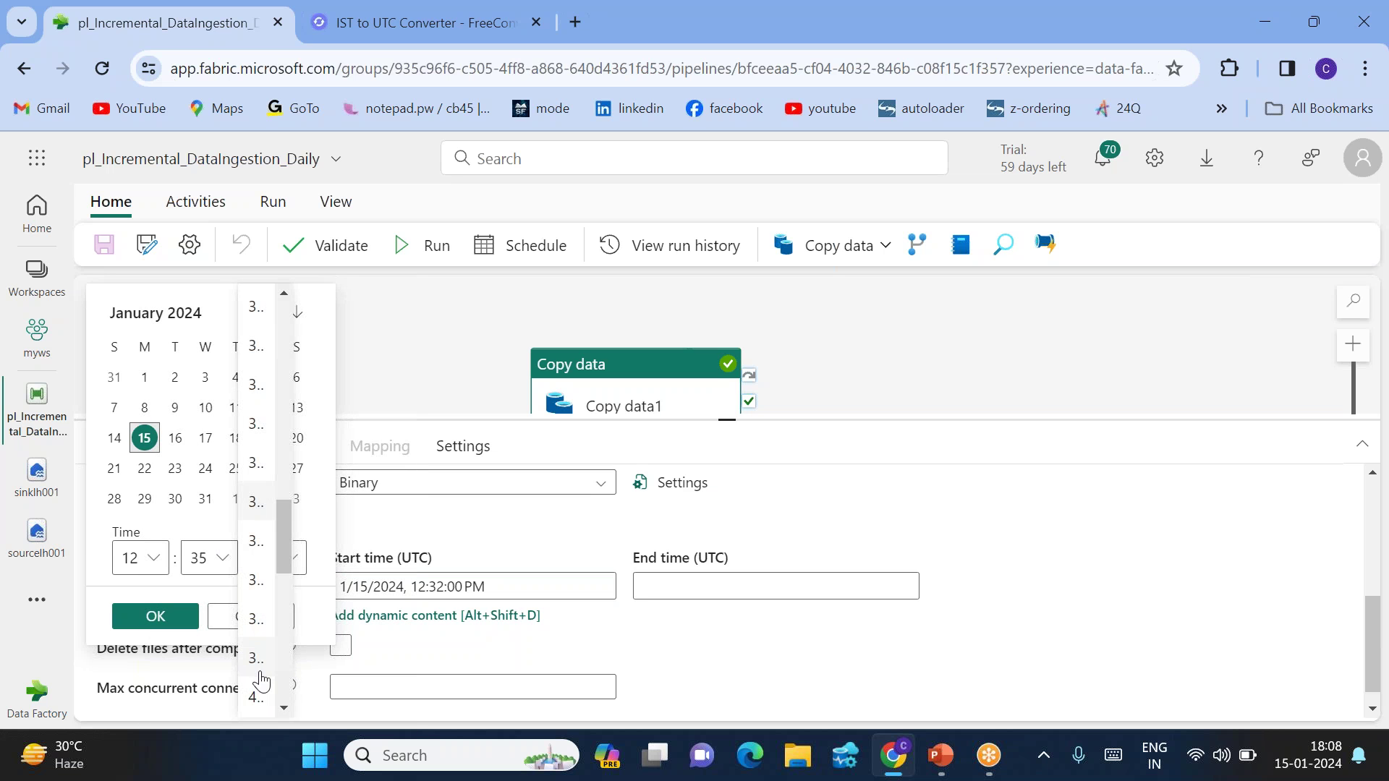
pyautogui.click(254, 544)
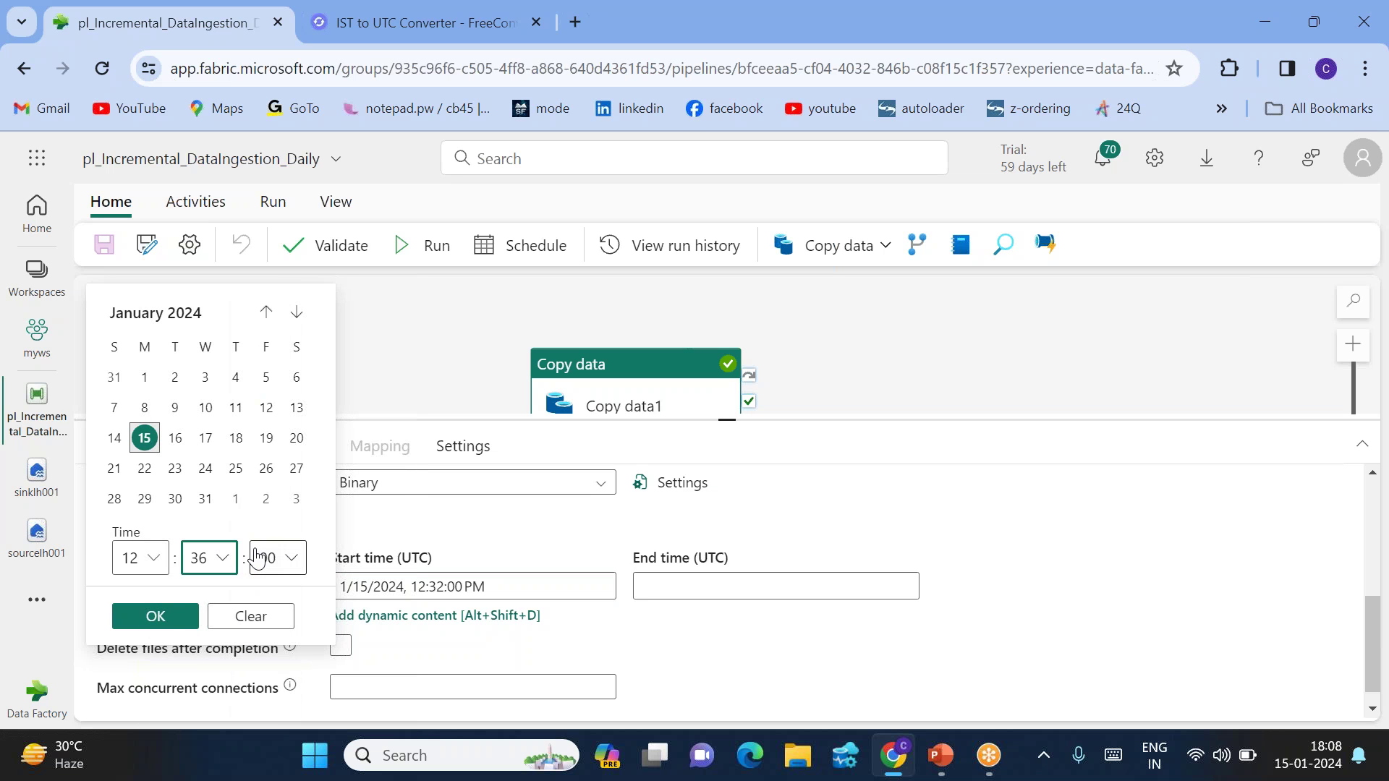
pyautogui.click(154, 616)
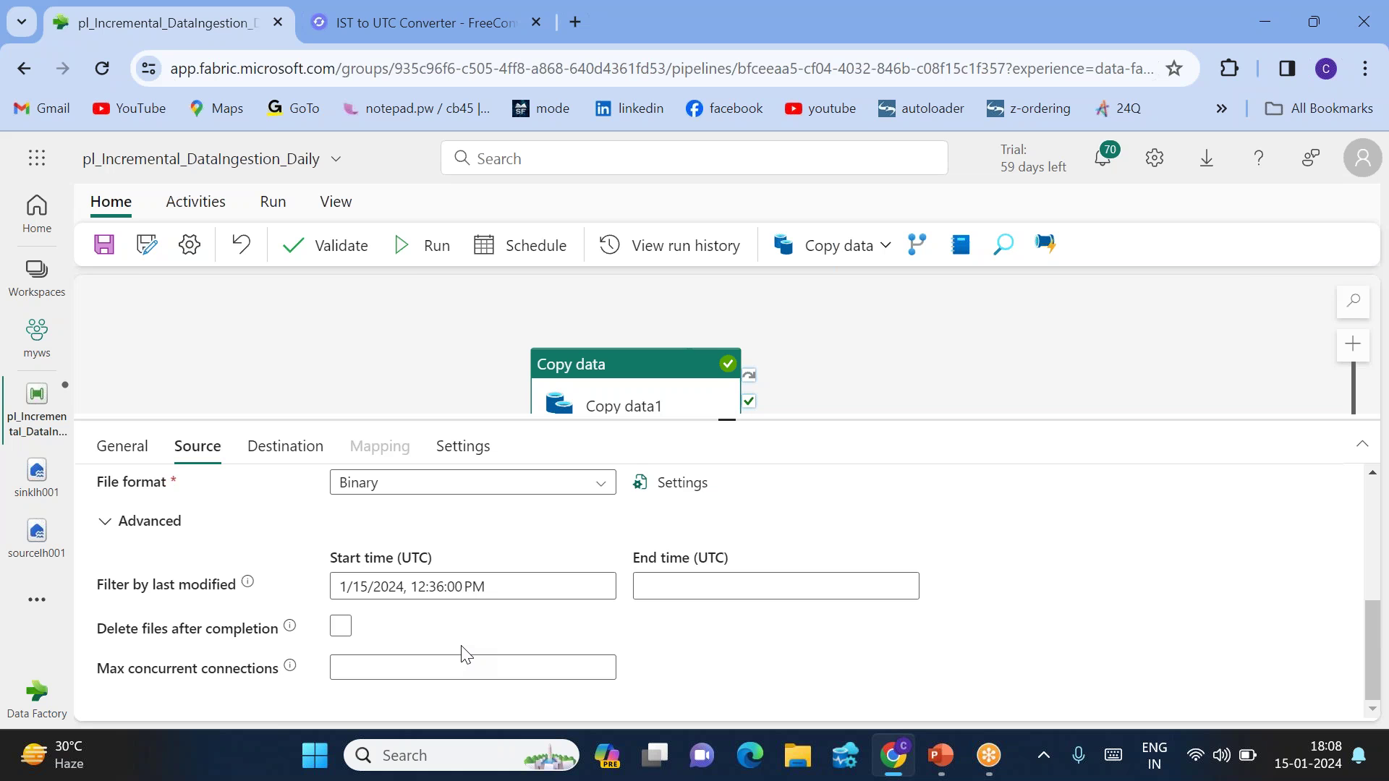
pyautogui.scroll(4, 465, 655)
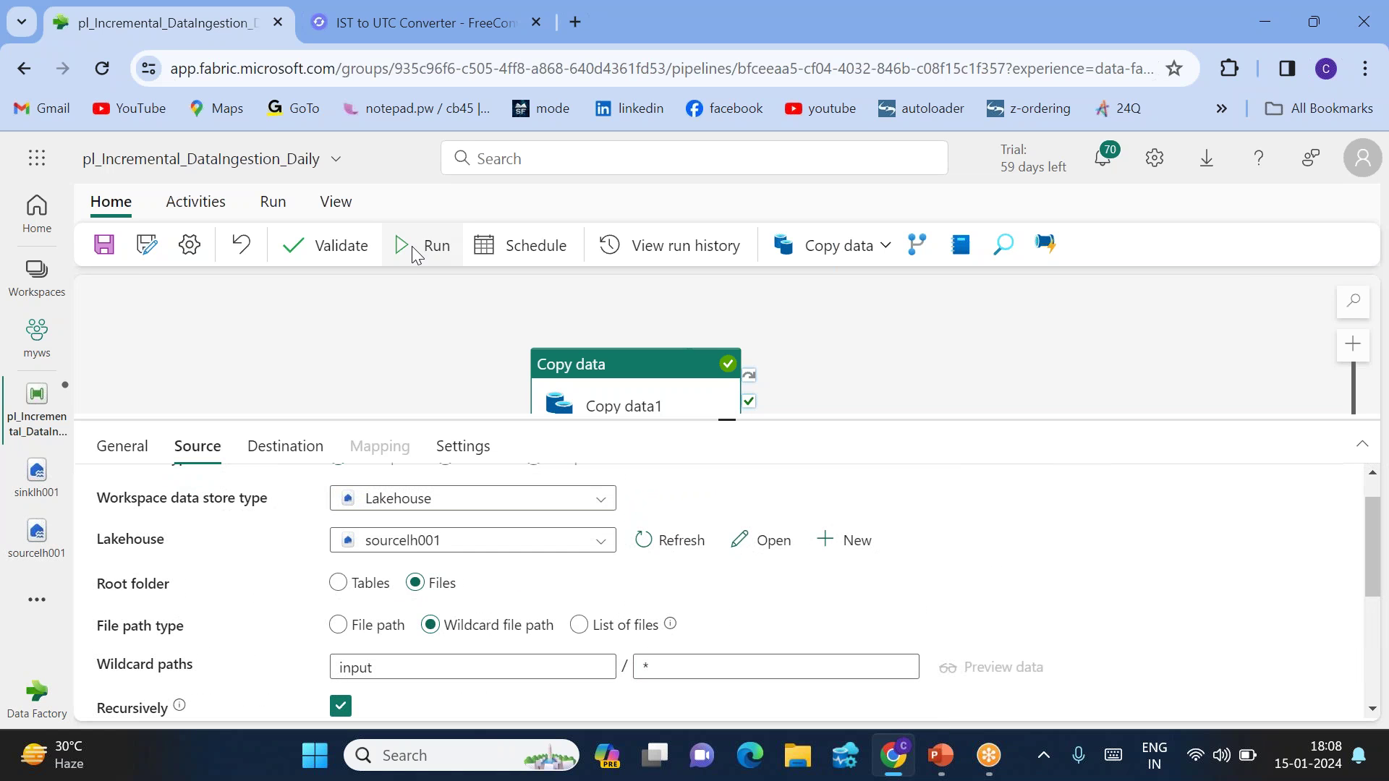
# Save and rerun the pipeline, refreshing the Output until the run succeeds
pyautogui.click(105, 245)
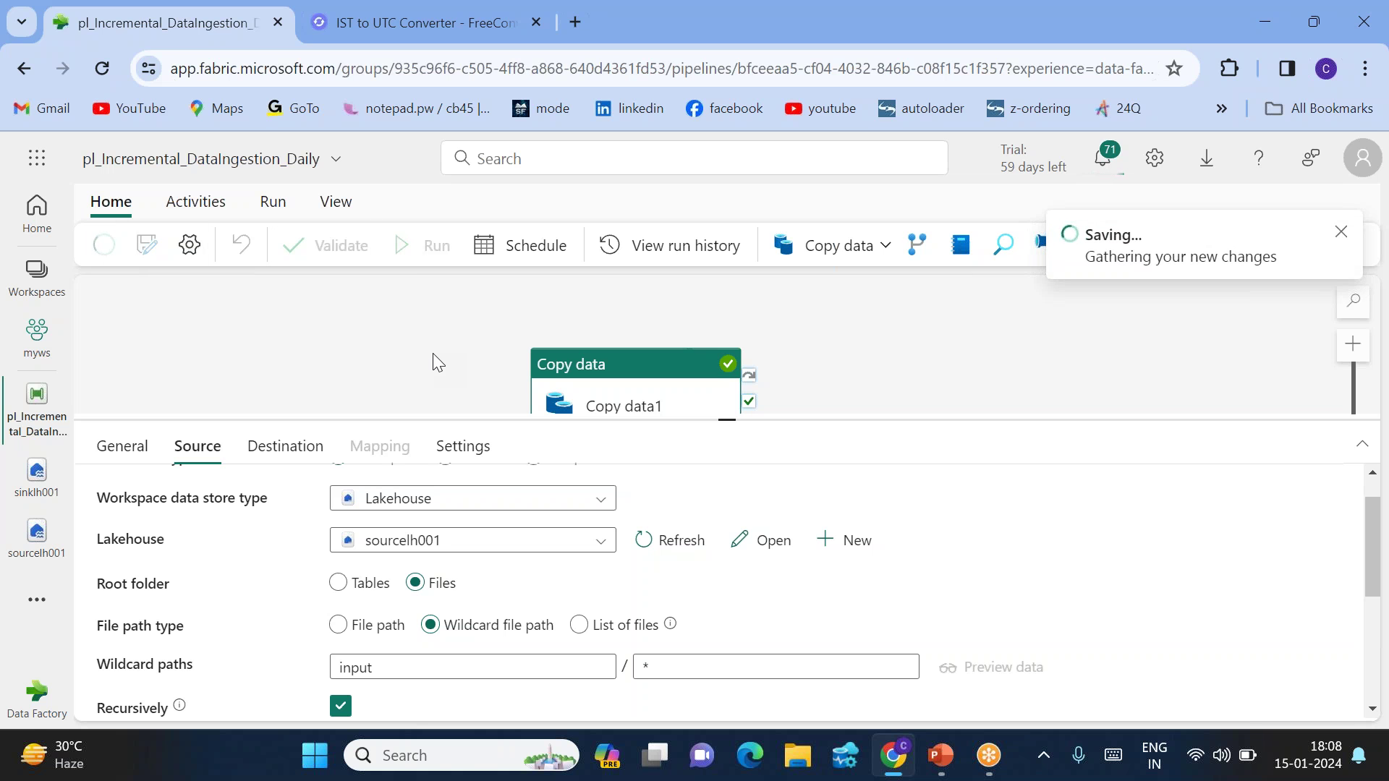
pyautogui.click(433, 258)
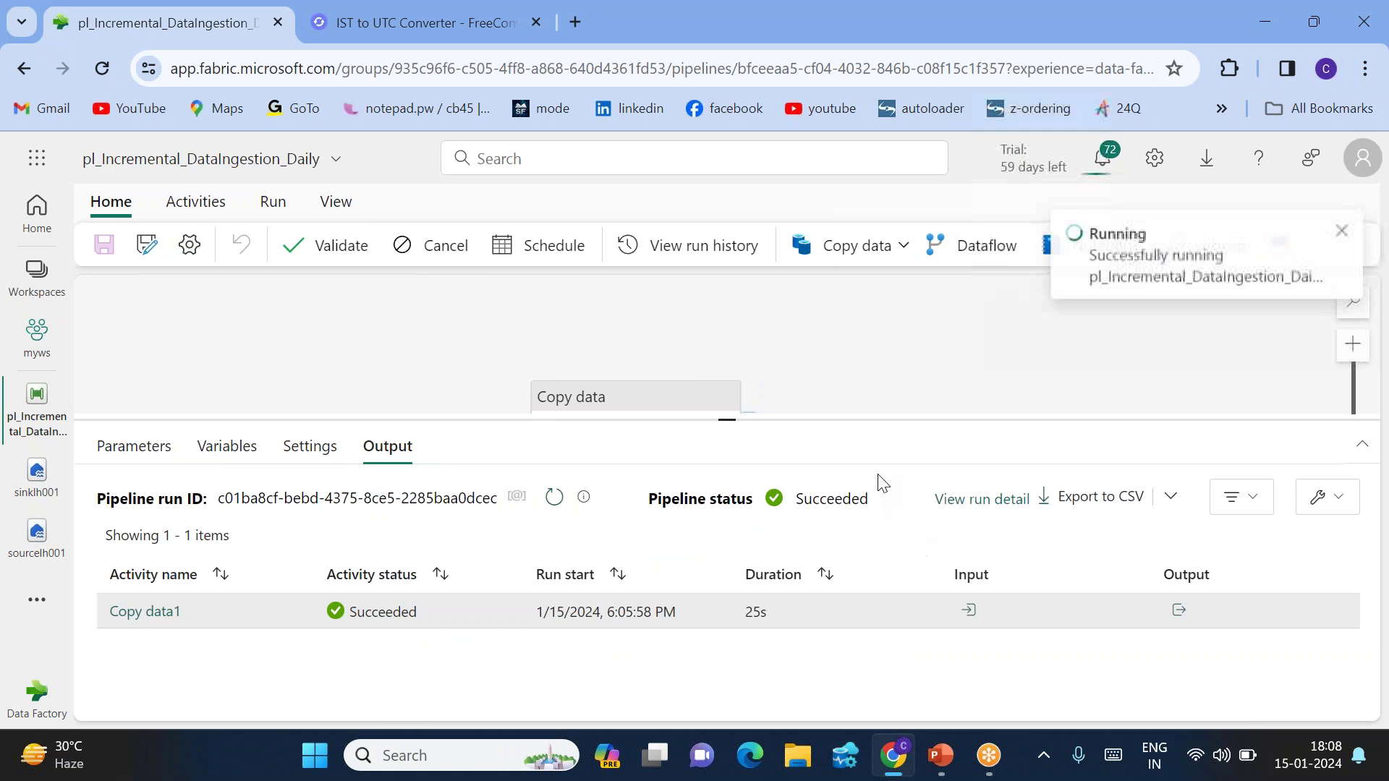
pyautogui.moveTo(722, 416); pyautogui.dragTo(704, 381)
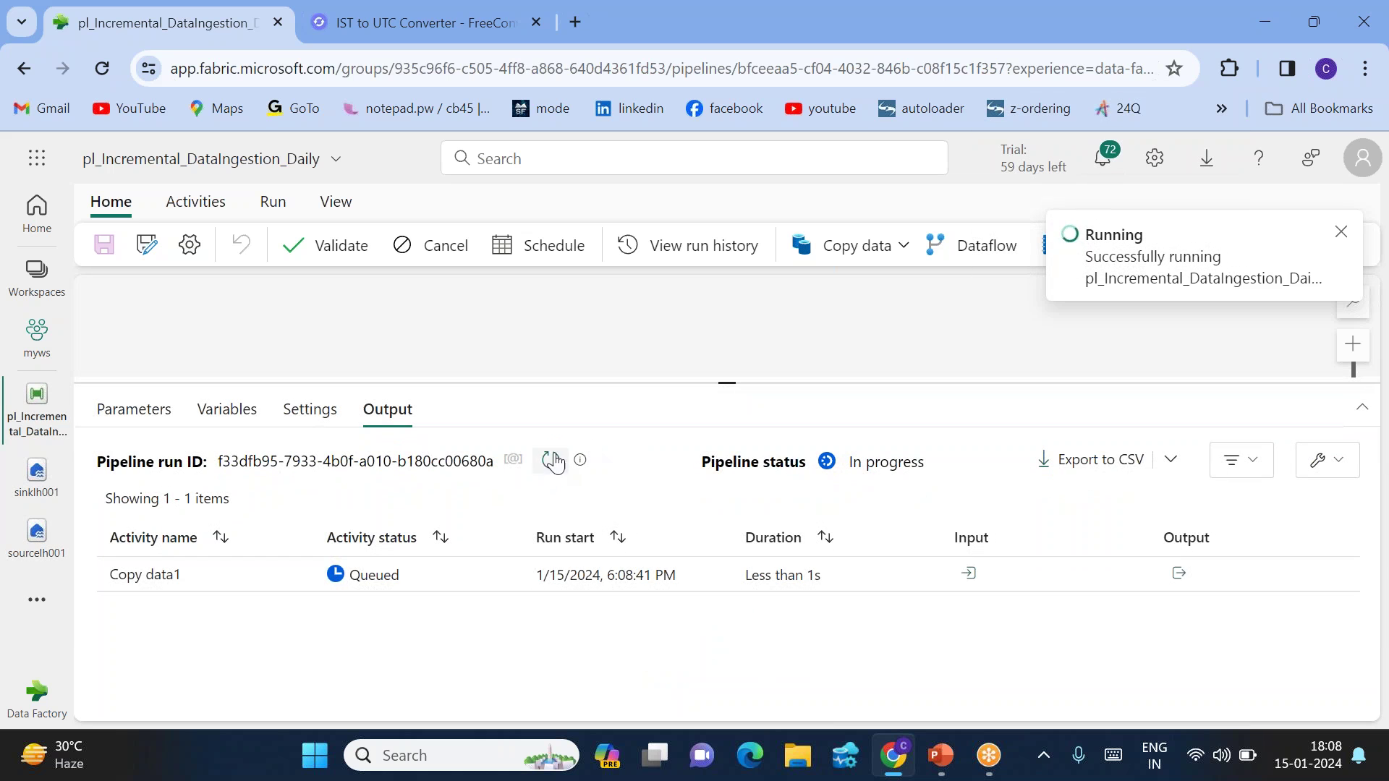
pyautogui.click(550, 461)
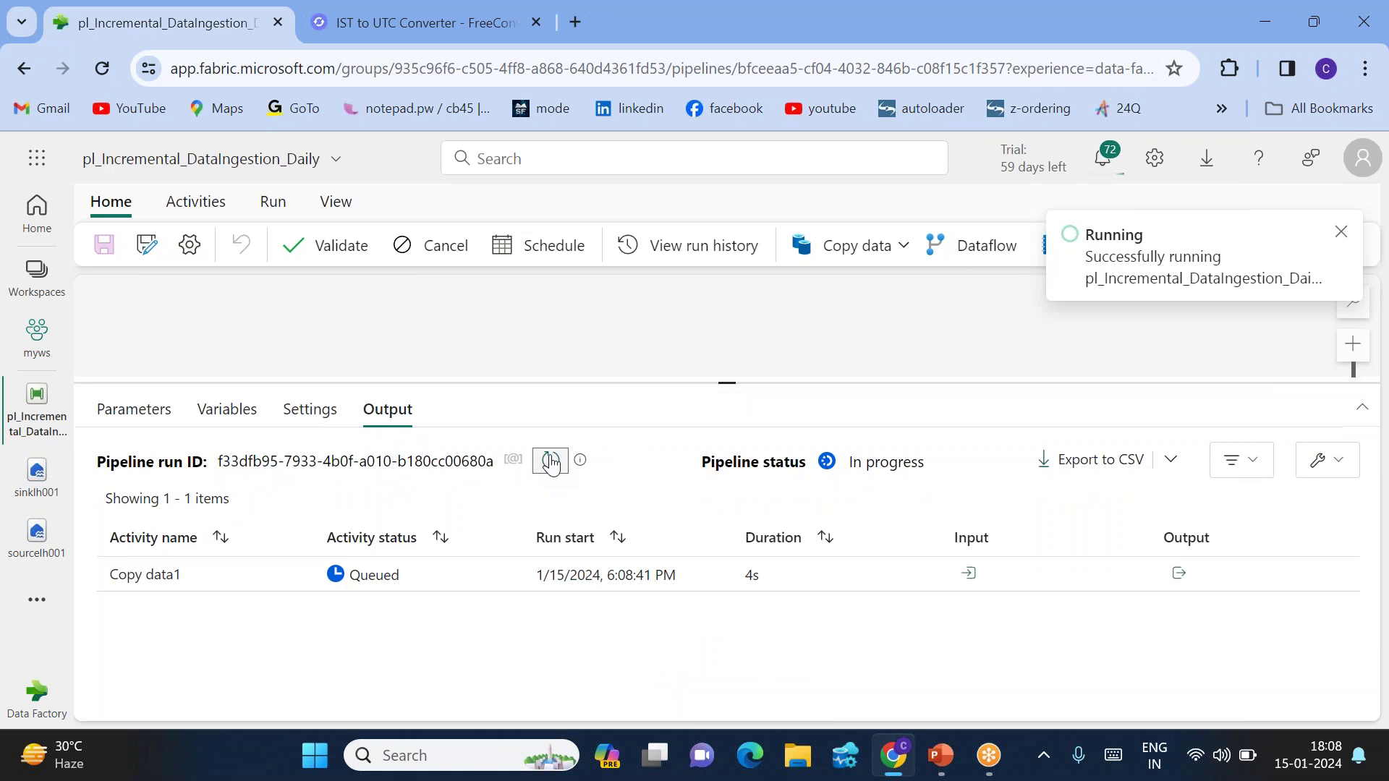
pyautogui.click(551, 461)
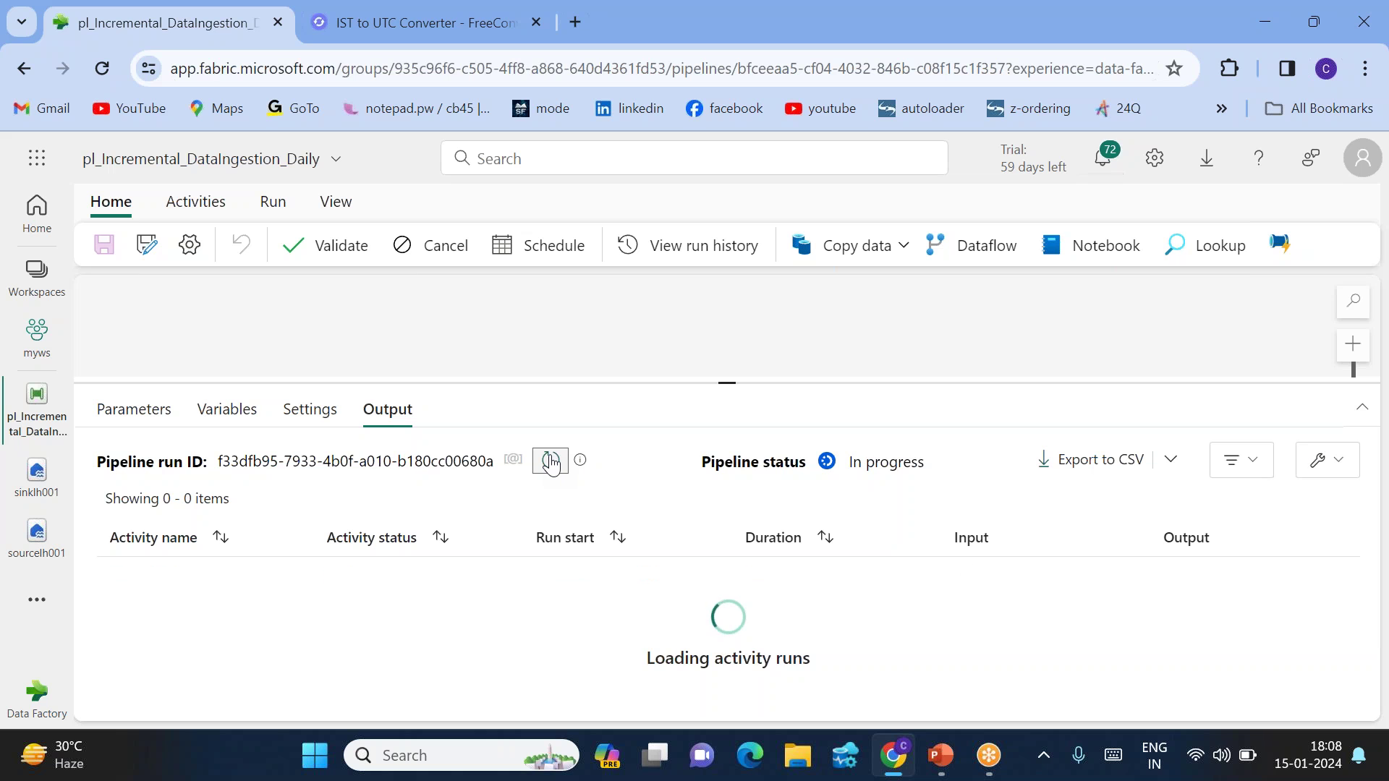
pyautogui.click(551, 460)
pyautogui.click(552, 461)
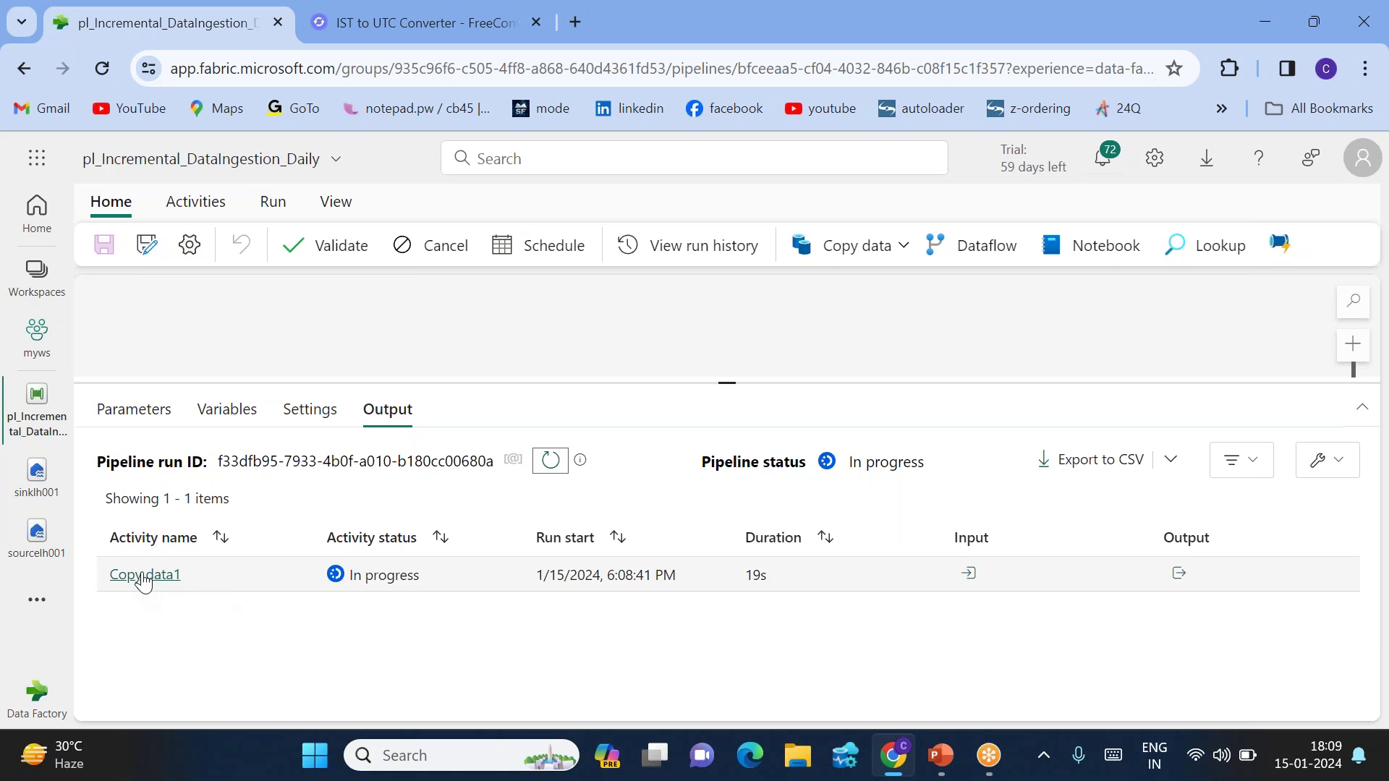
# Check Copy data1's run details: 2 files read and written, 616 bytes
pyautogui.click(141, 574)
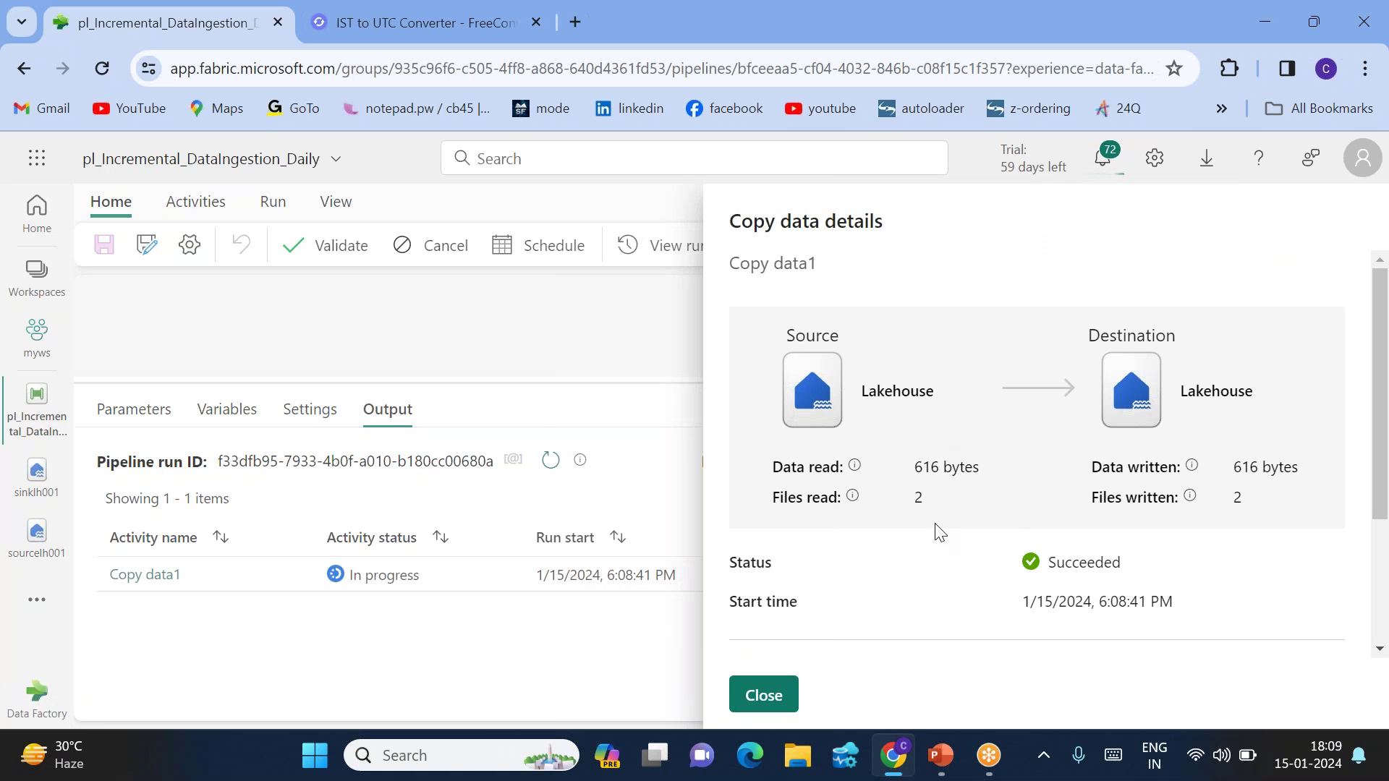
pyautogui.doubleClick(919, 499)
pyautogui.tripleClick(1228, 507)
pyautogui.click(764, 695)
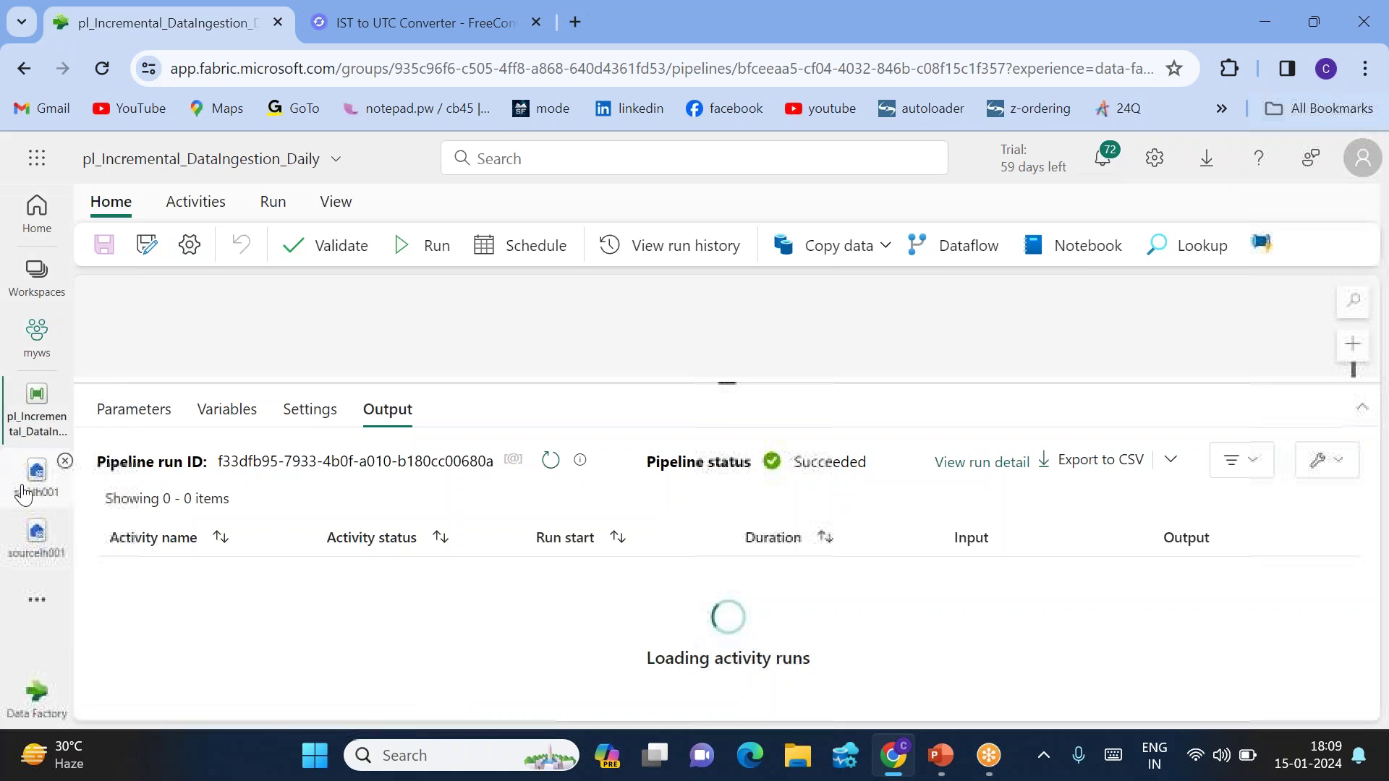
# Check sinklh001's output holds credit_monthly.csv and credit_weekly.csv, then reopen Copy data1's source settings
pyautogui.click(24, 494)
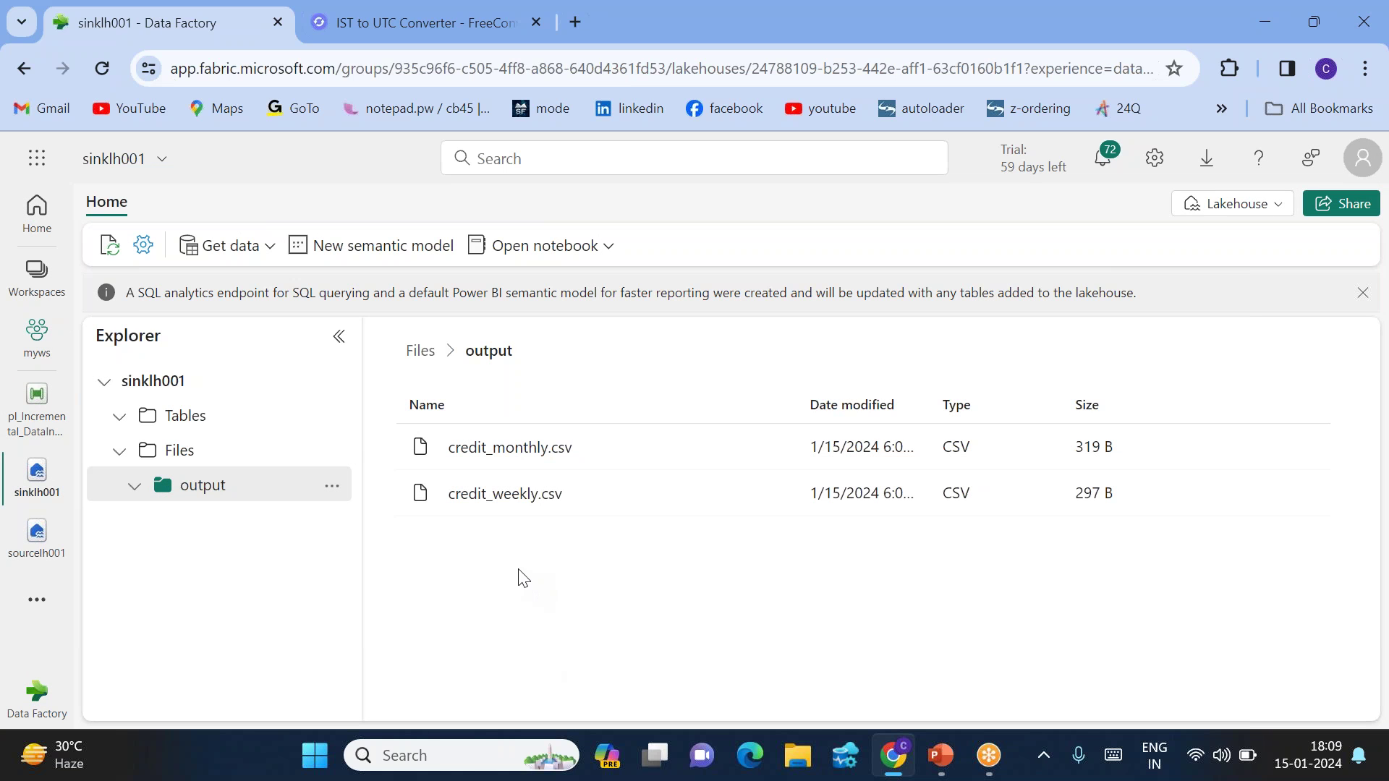
pyautogui.click(52, 422)
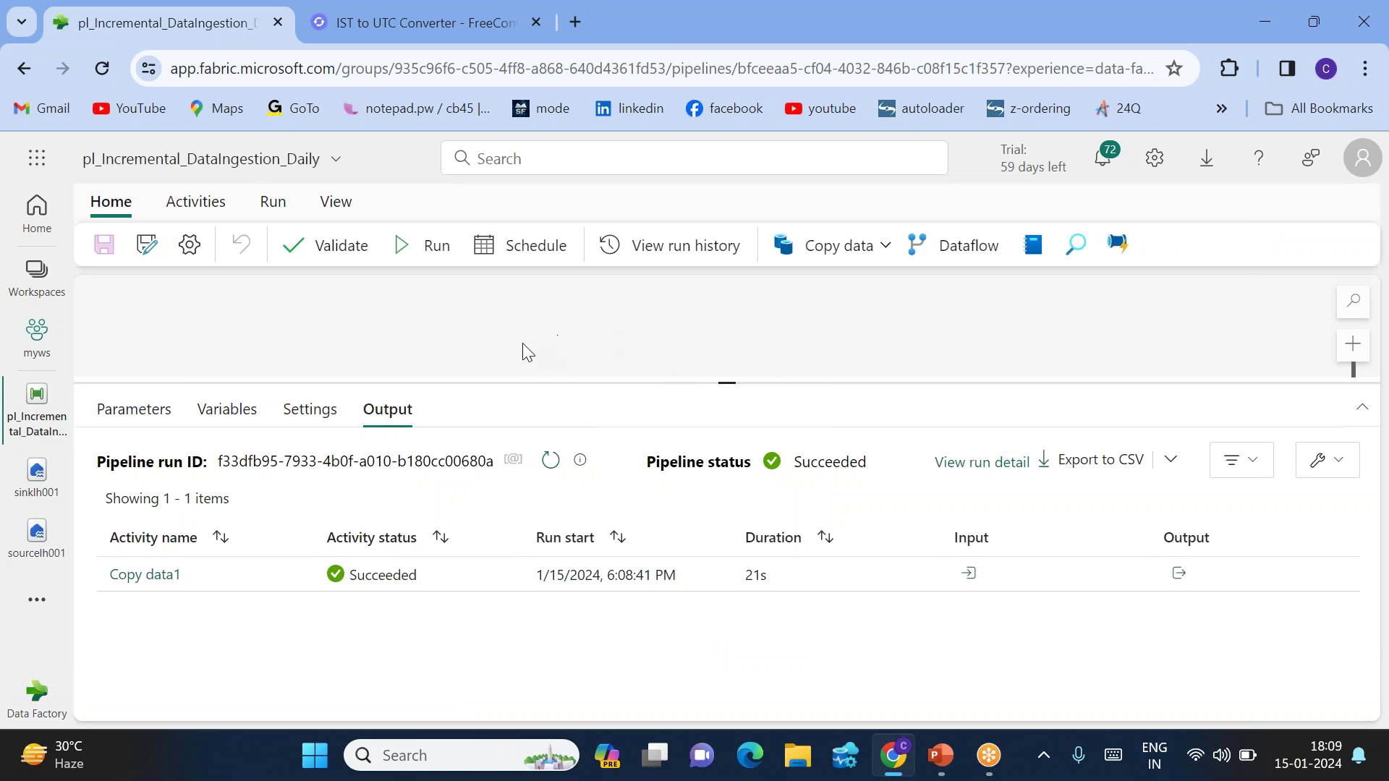
pyautogui.moveTo(730, 381); pyautogui.dragTo(730, 417)
pyautogui.click(630, 453)
pyautogui.scroll(-4, 279, 611)
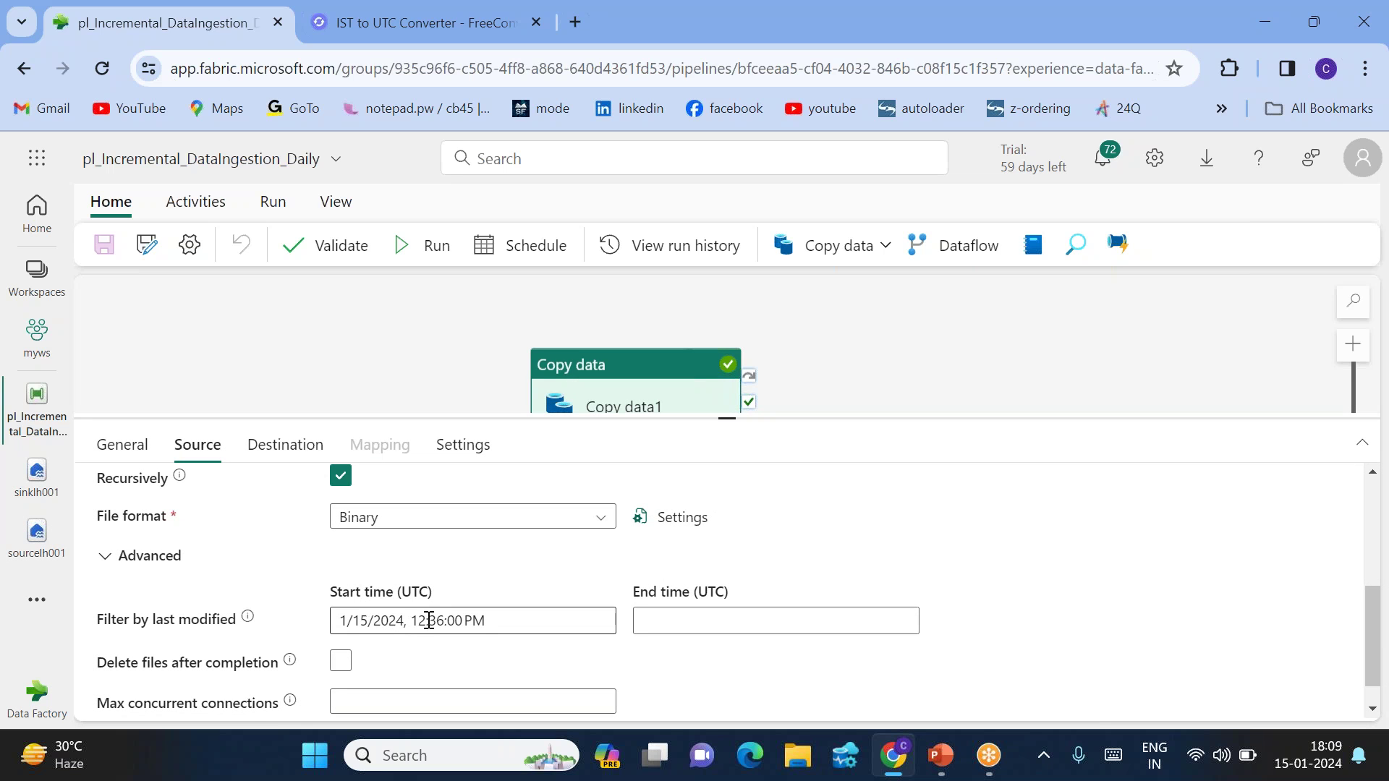
# Select the Start time value and choose Add dynamic content for it
pyautogui.moveTo(418, 621); pyautogui.dragTo(467, 621)
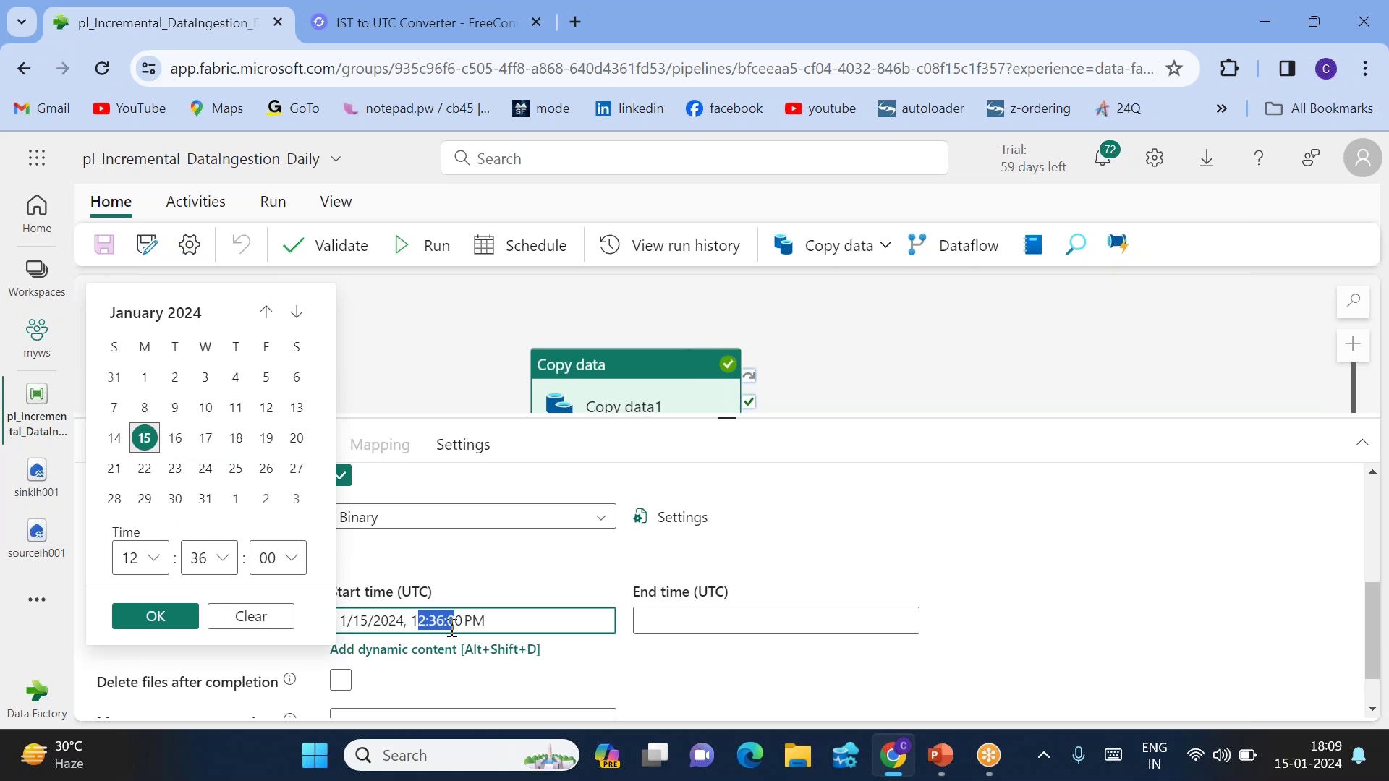
pyautogui.click(418, 650)
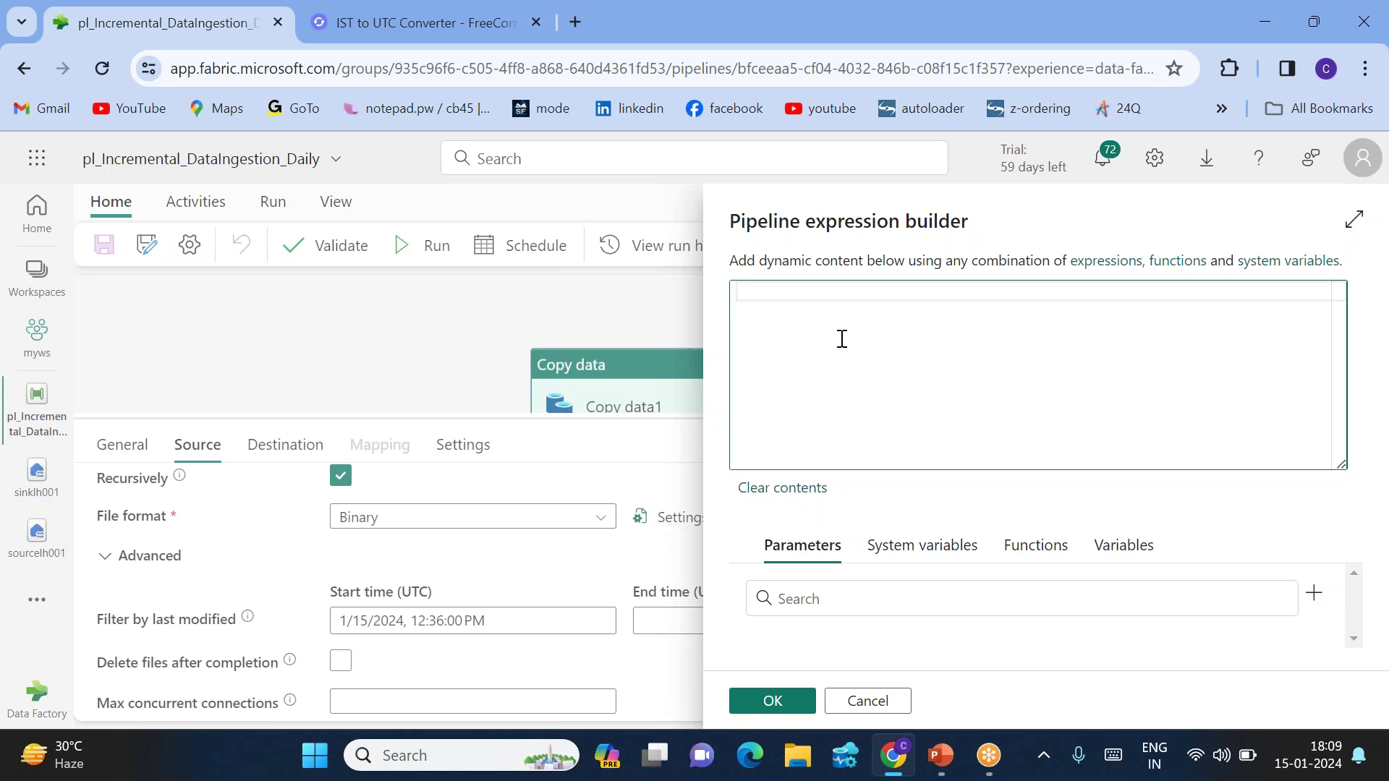
pyautogui.click(1038, 552)
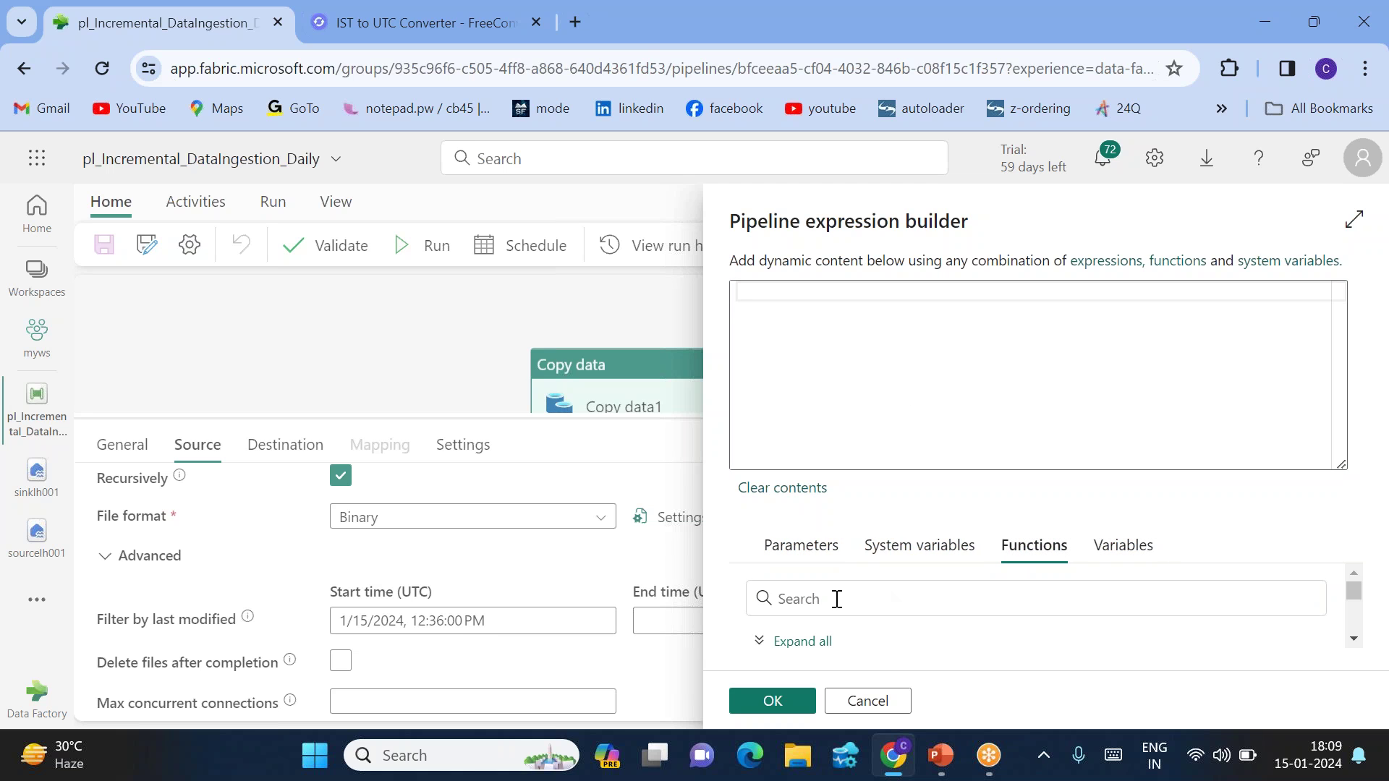
pyautogui.click(793, 353)
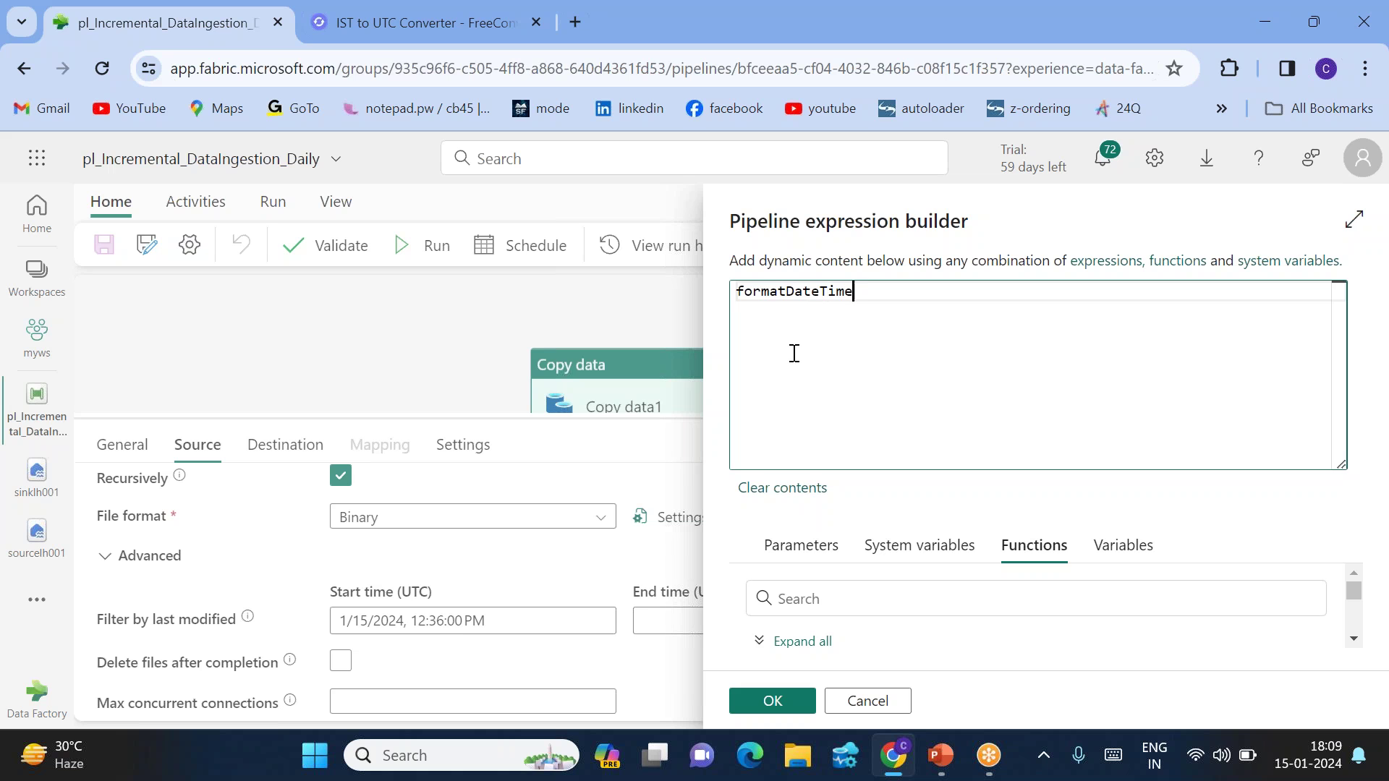
pyautogui.write('@')
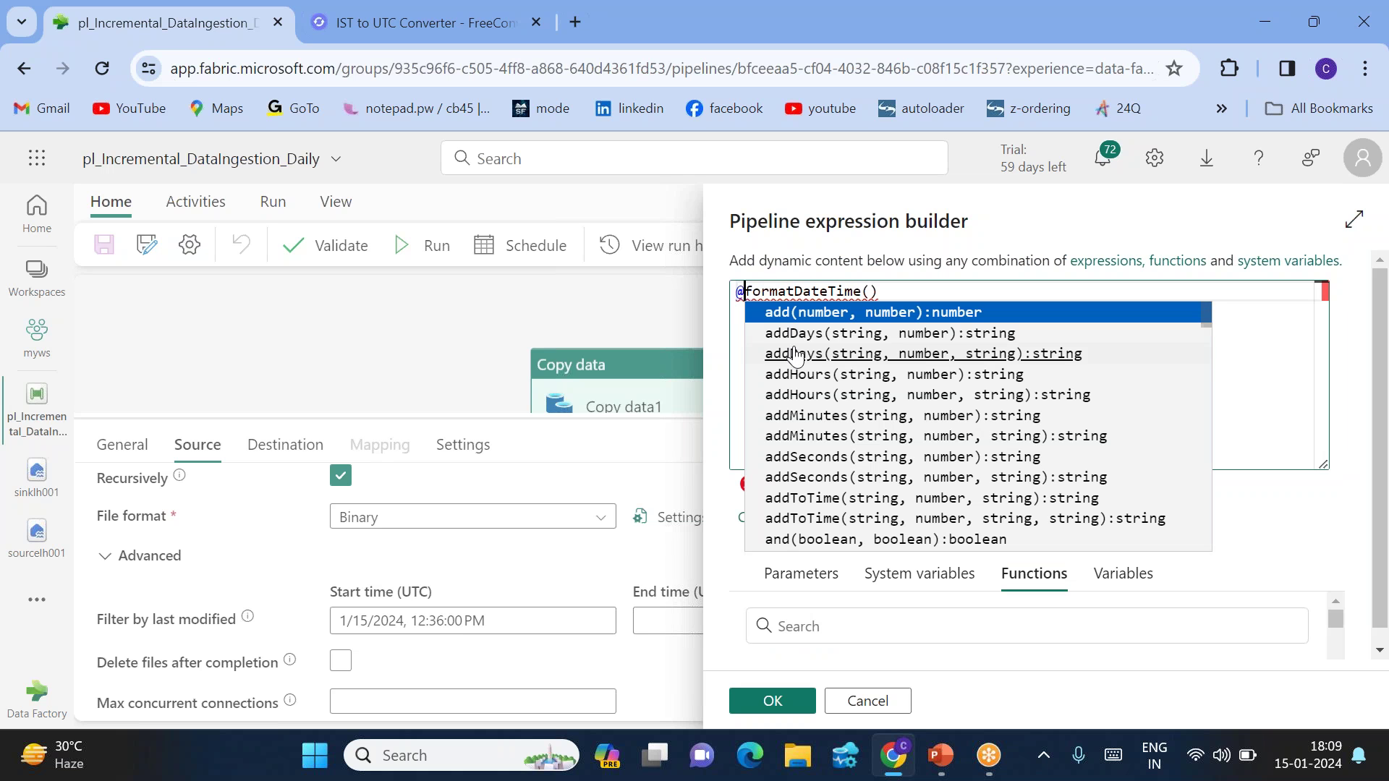
pyautogui.click(923, 284)
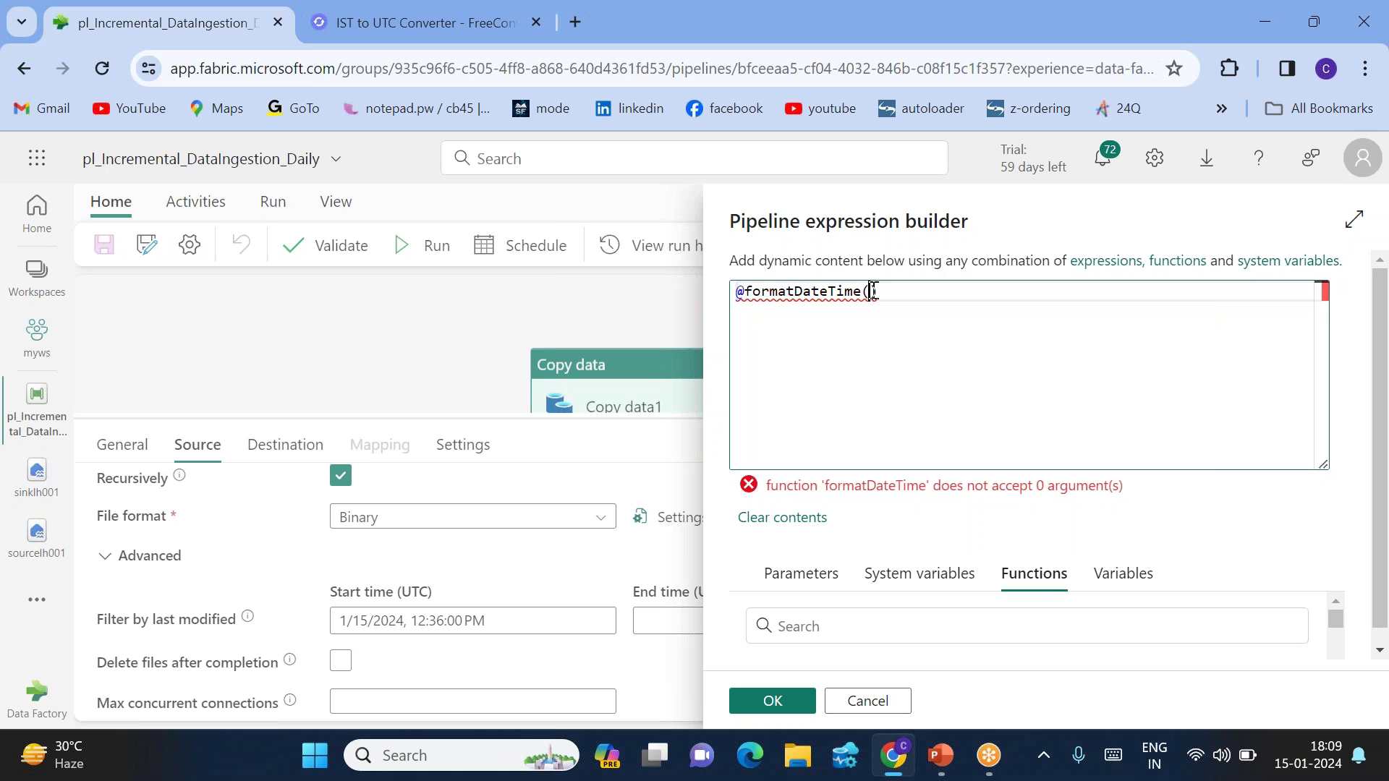
pyautogui.write('utcnow()')
pyautogui.write(",'")
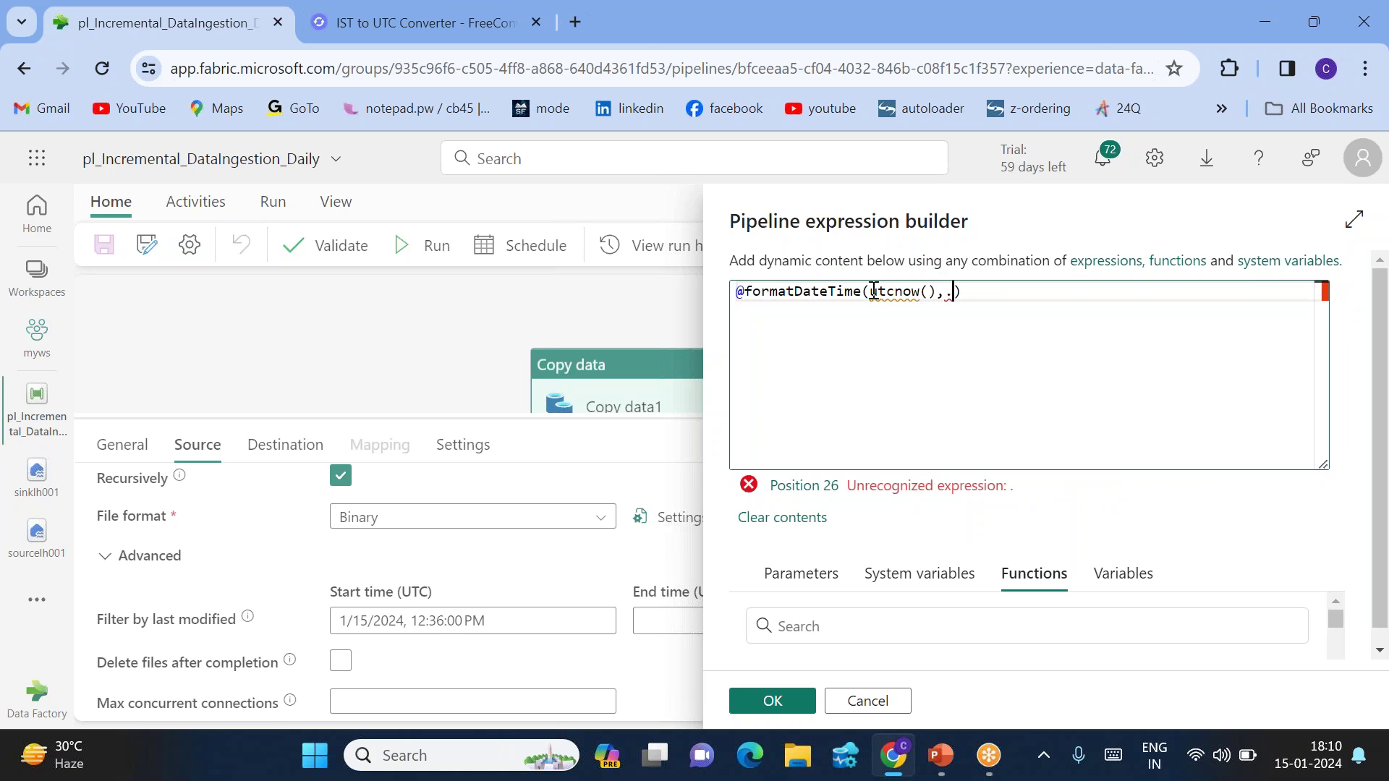
pyautogui.write('yyyy-MM-dd')
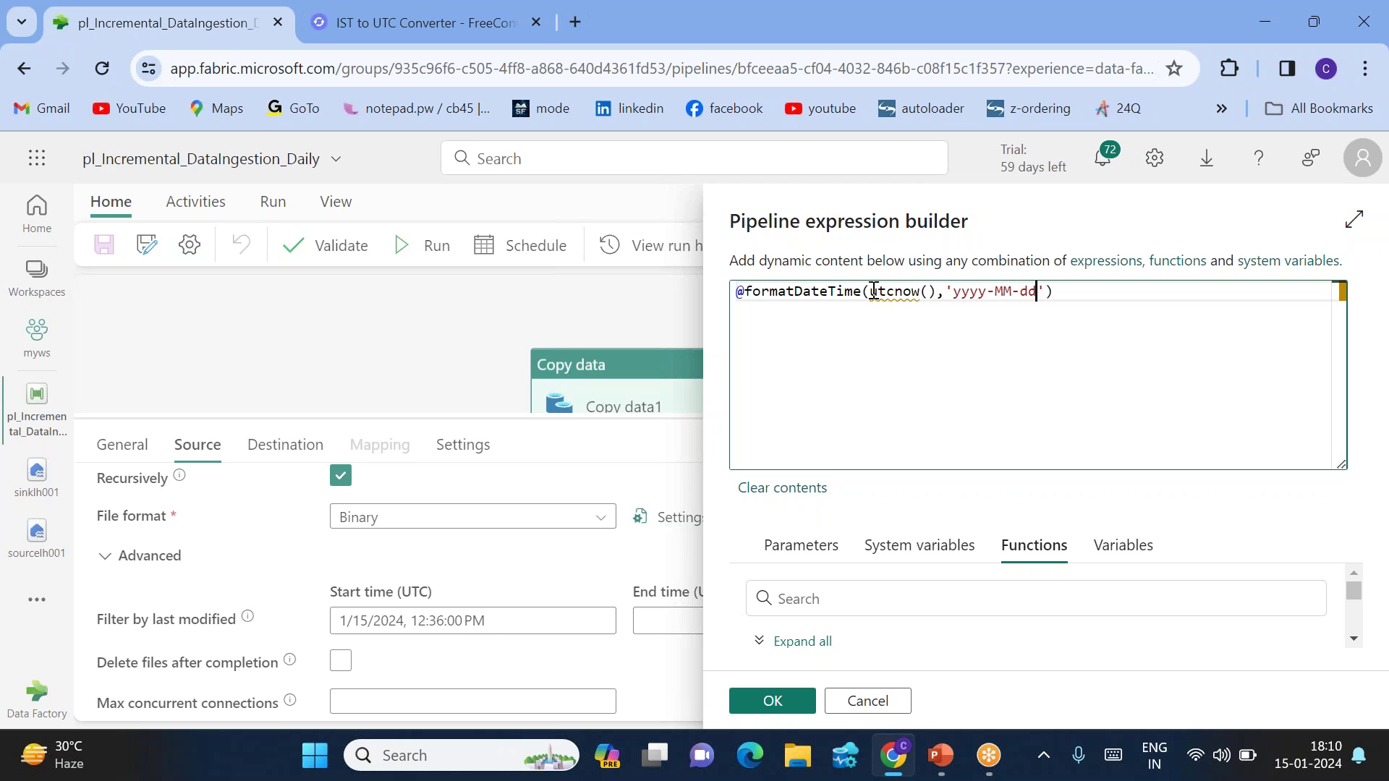
pyautogui.write(' 12:36')
pyautogui.doubleClick(1054, 291)
pyautogui.click(1074, 291)
pyautogui.doubleClick(1101, 291)
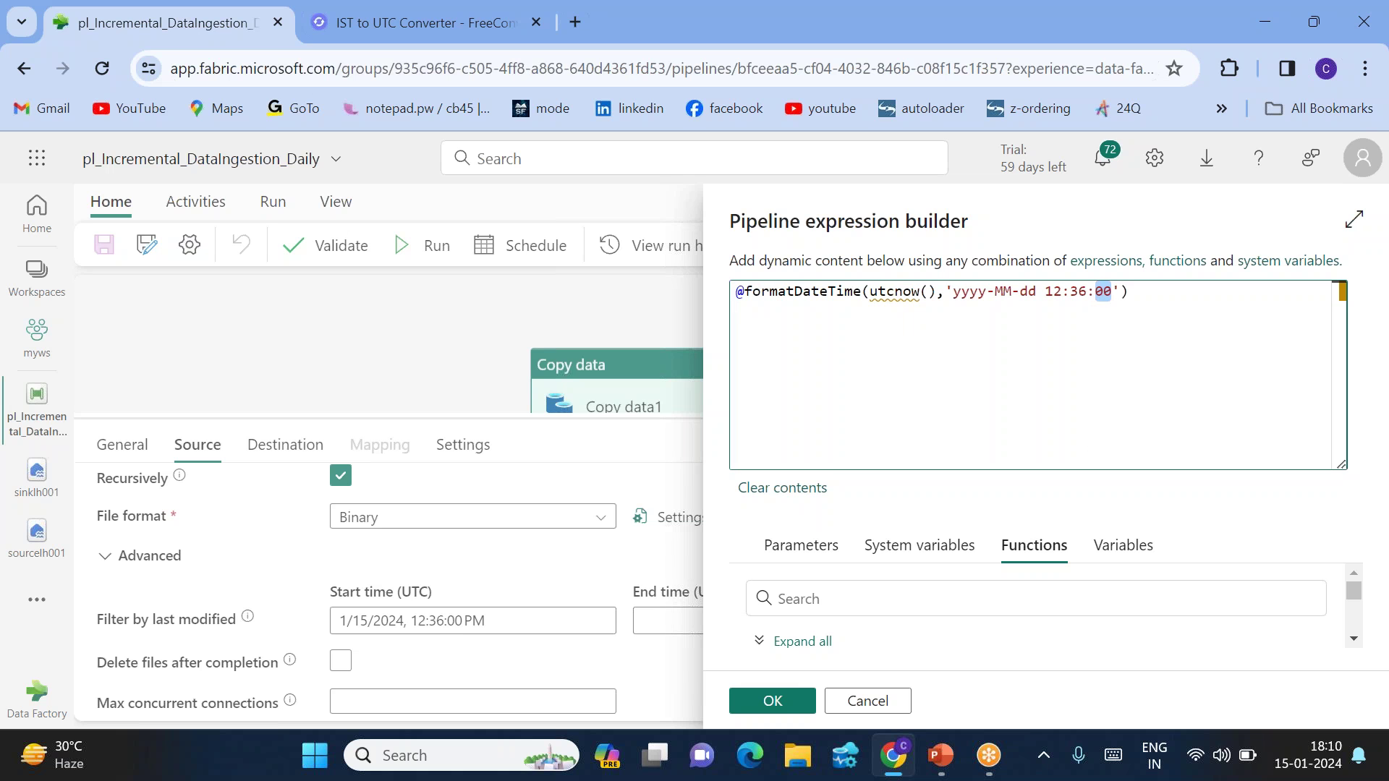
pyautogui.click(773, 701)
# Apply the dynamic utcnow-based formatDateTime expression to Start time, review its format string, and save the pipeline
pyautogui.click(445, 622)
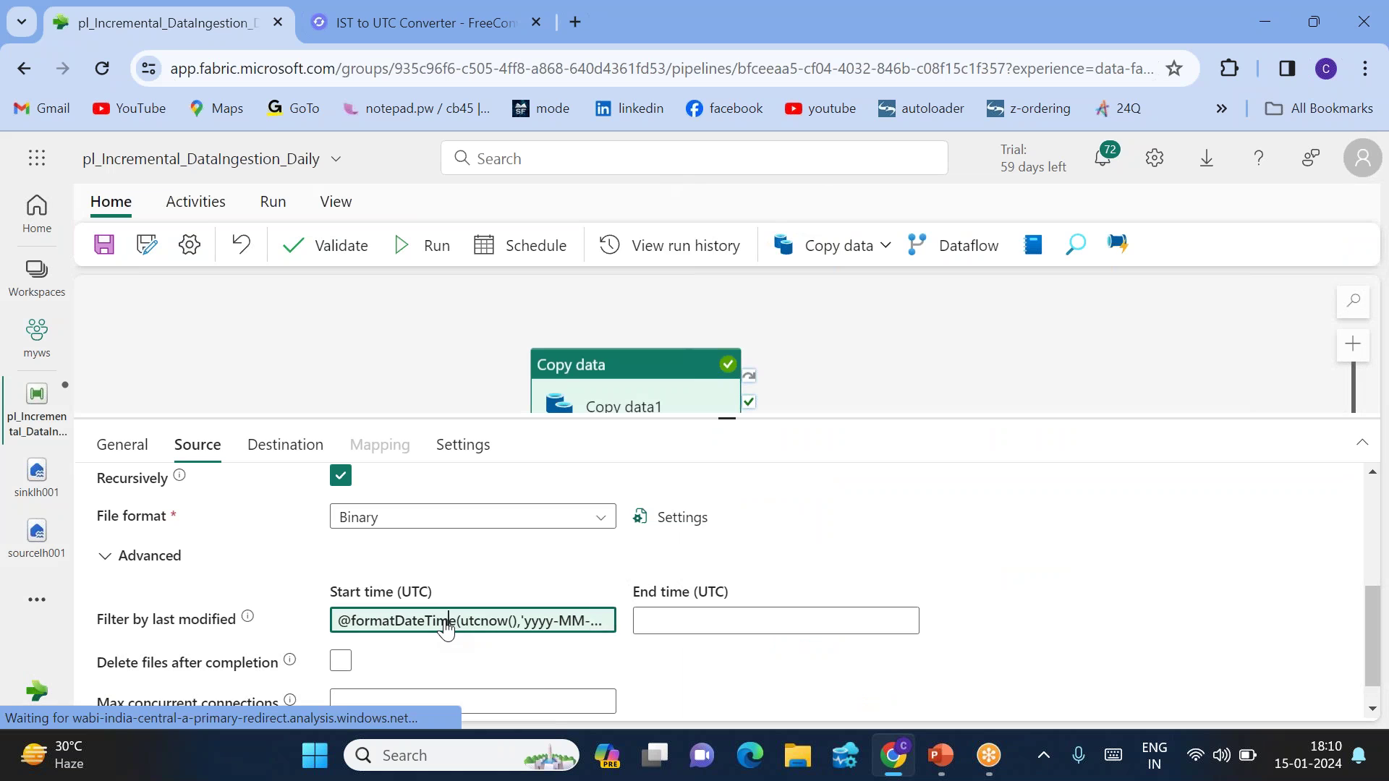
pyautogui.click(769, 701)
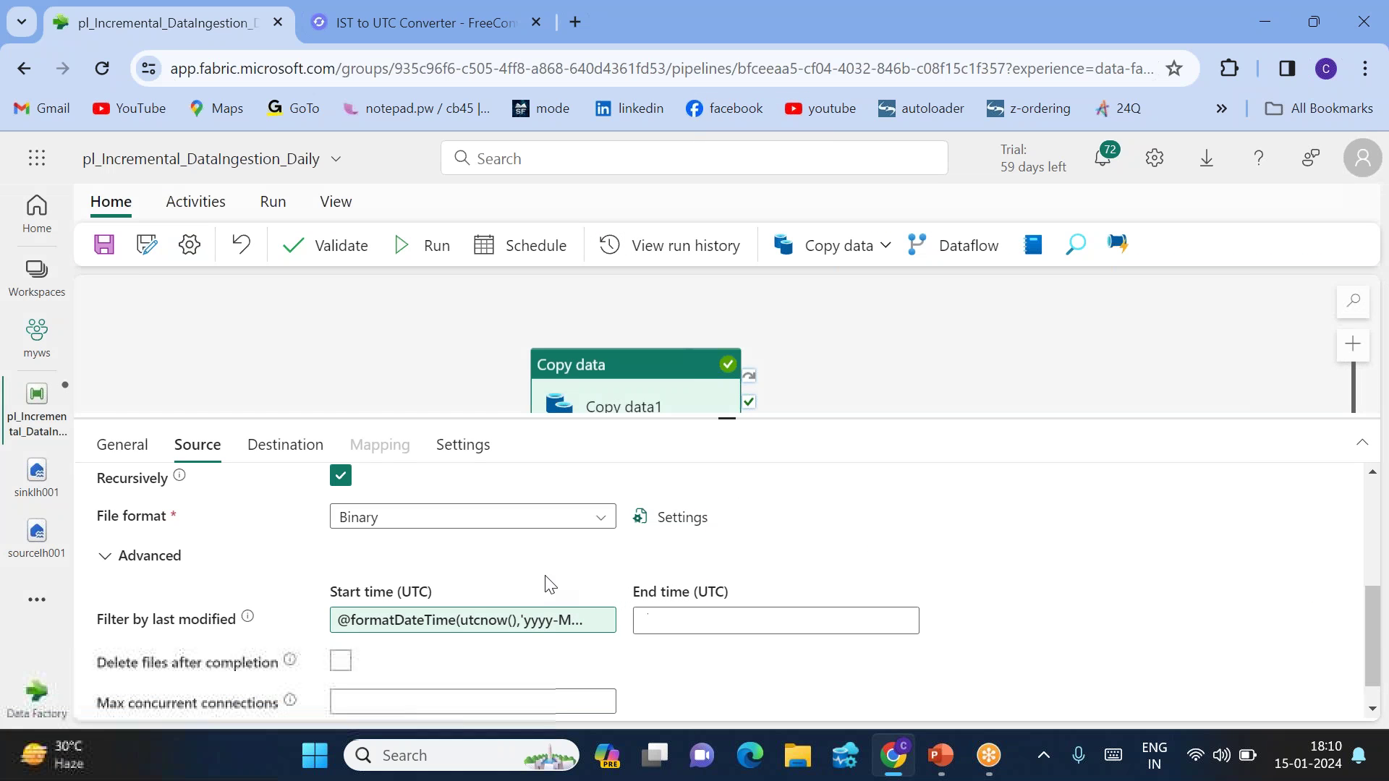
pyautogui.click(536, 623)
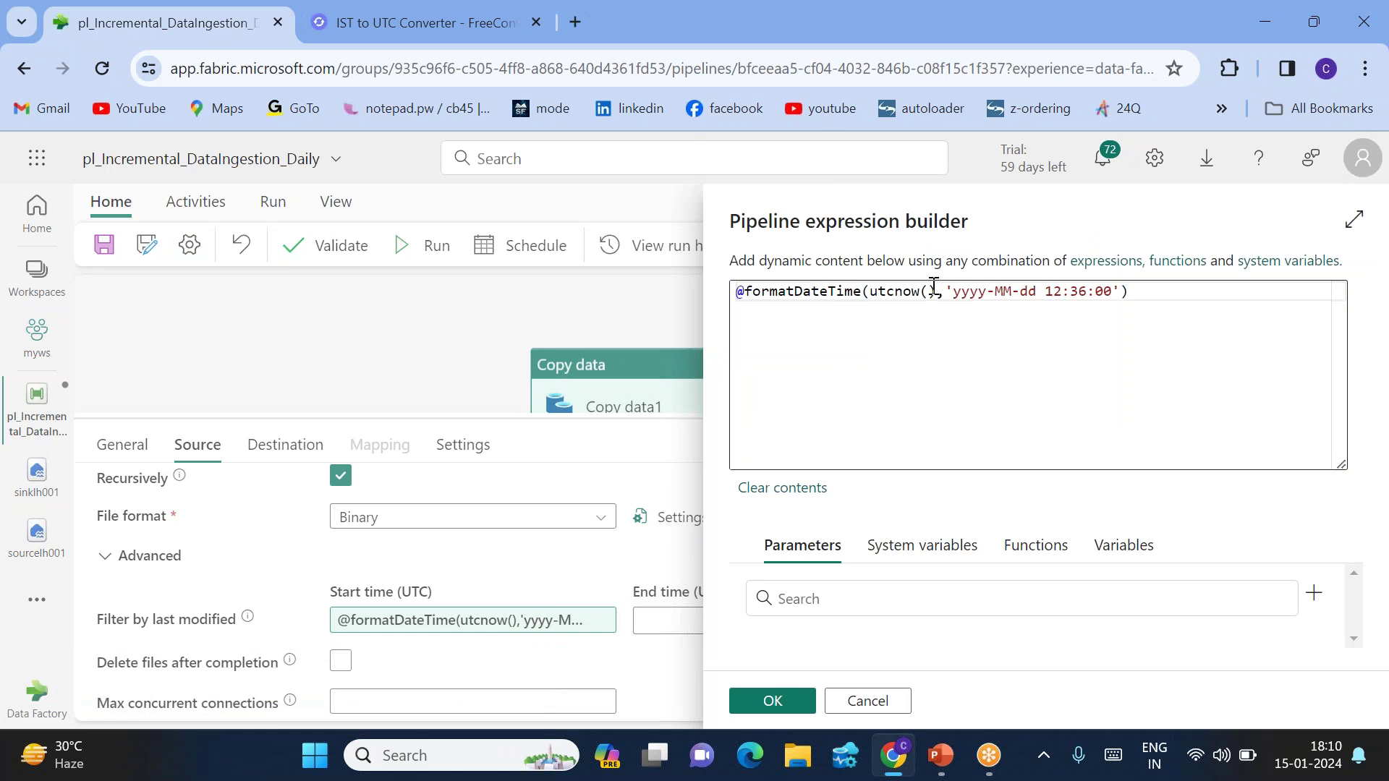
pyautogui.moveTo(953, 290); pyautogui.dragTo(1112, 291)
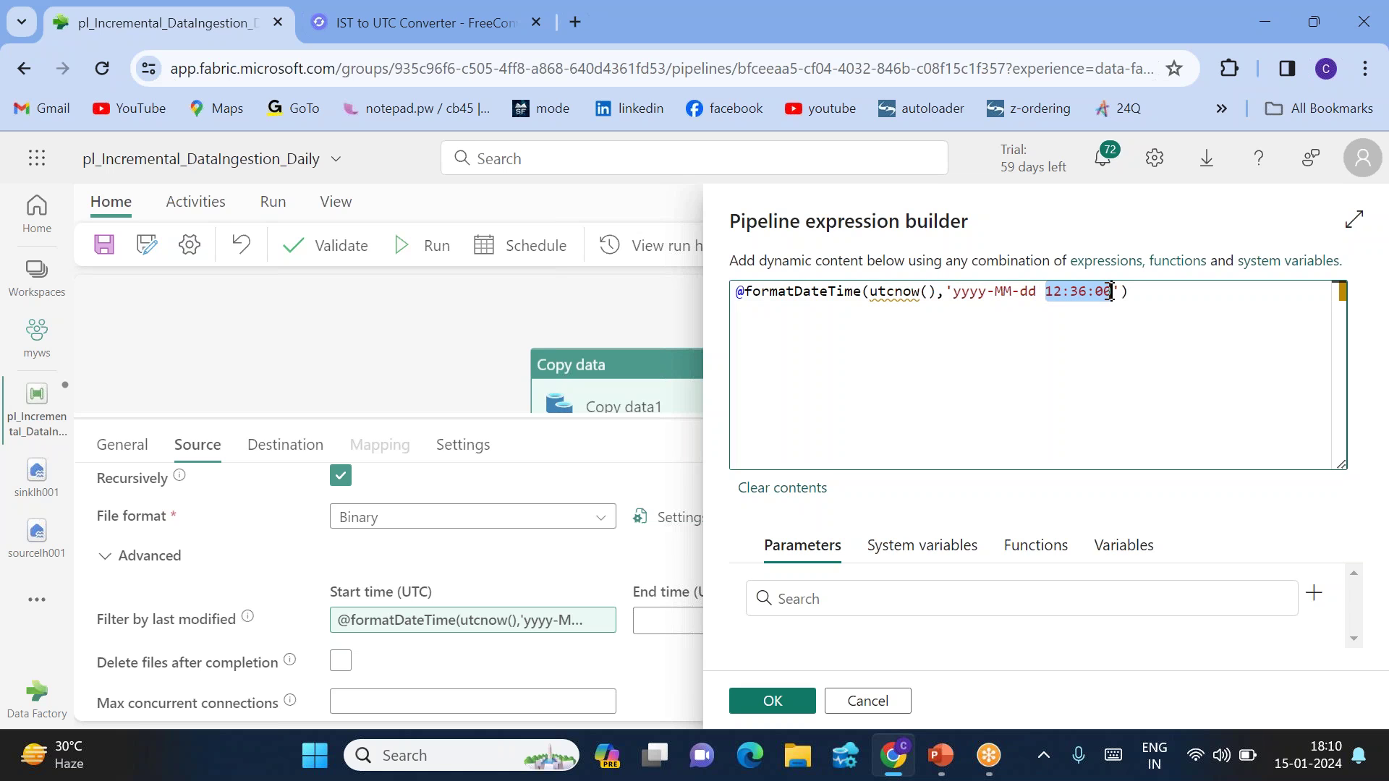
pyautogui.click(1003, 321)
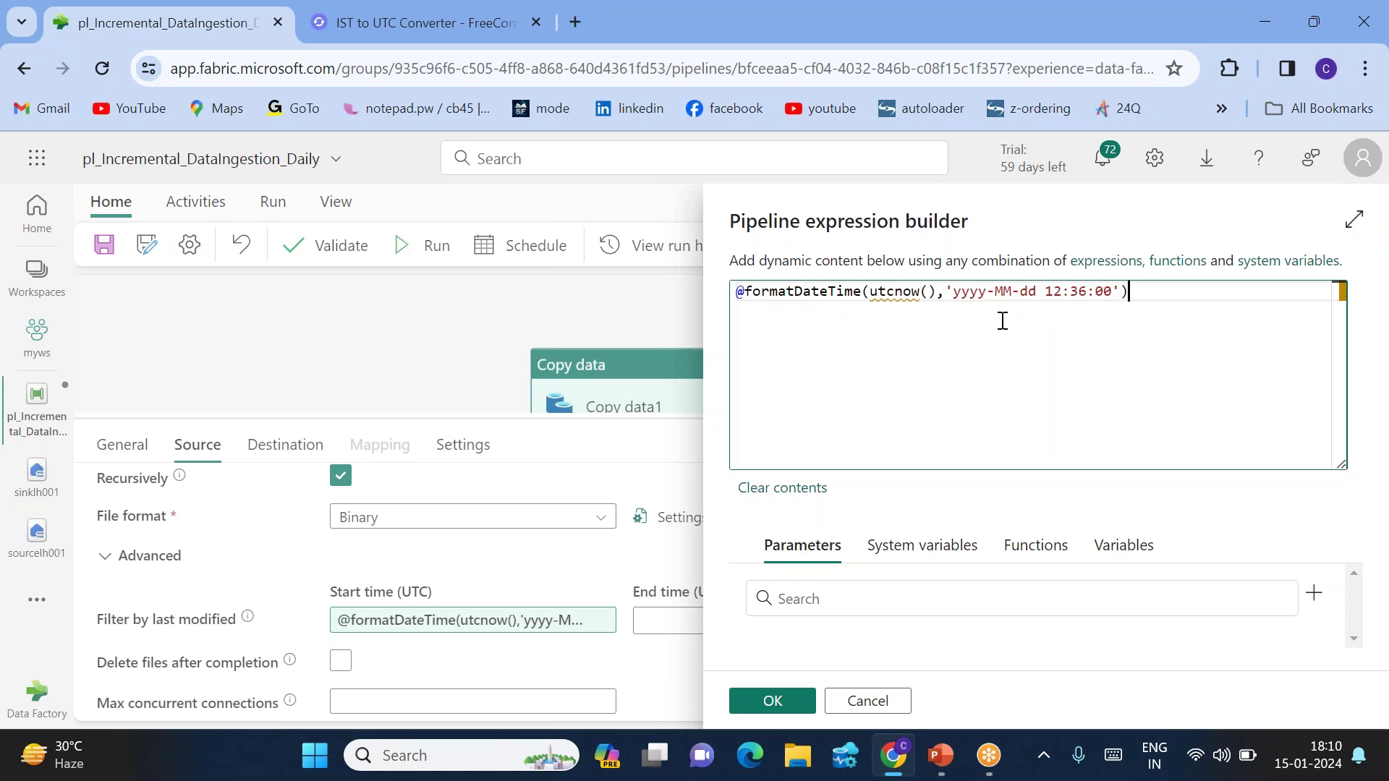
pyautogui.moveTo(955, 292); pyautogui.dragTo(1105, 289)
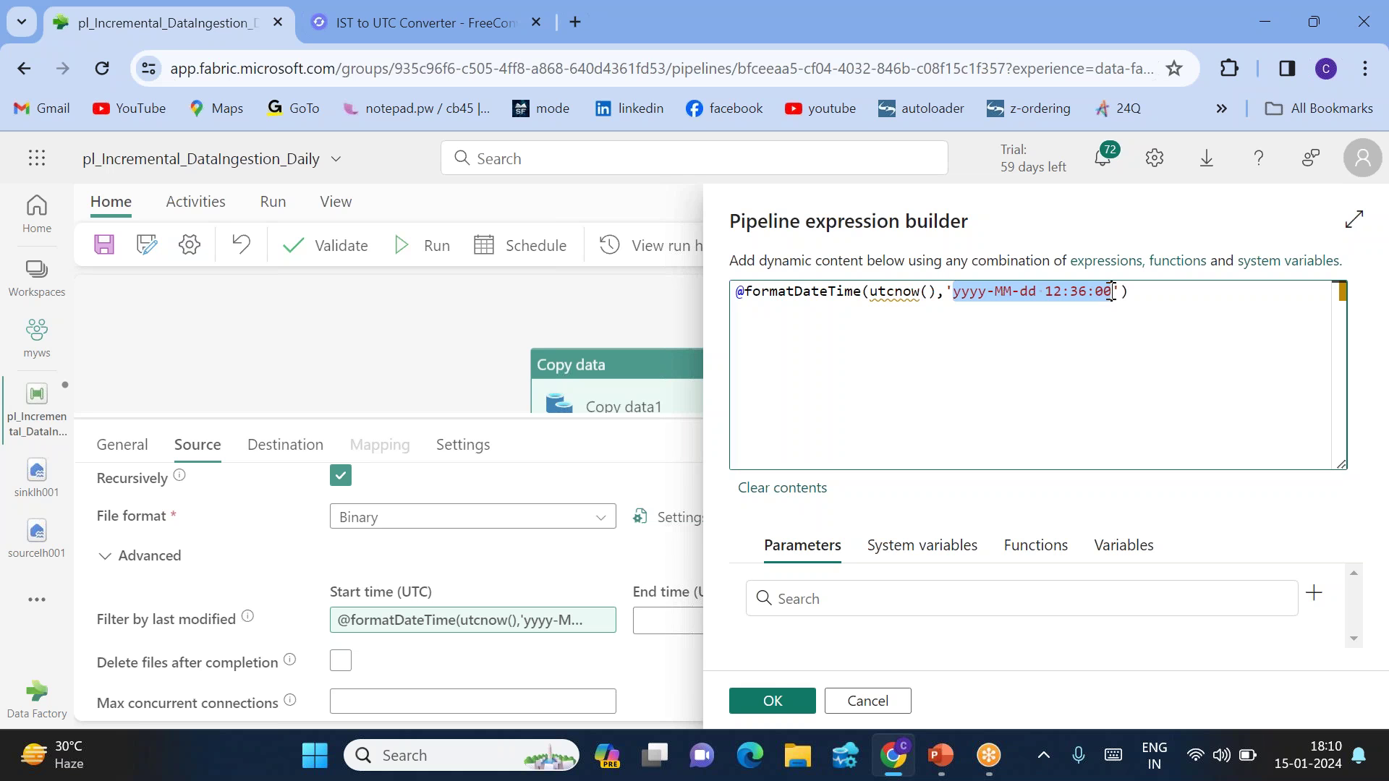
pyautogui.click(770, 701)
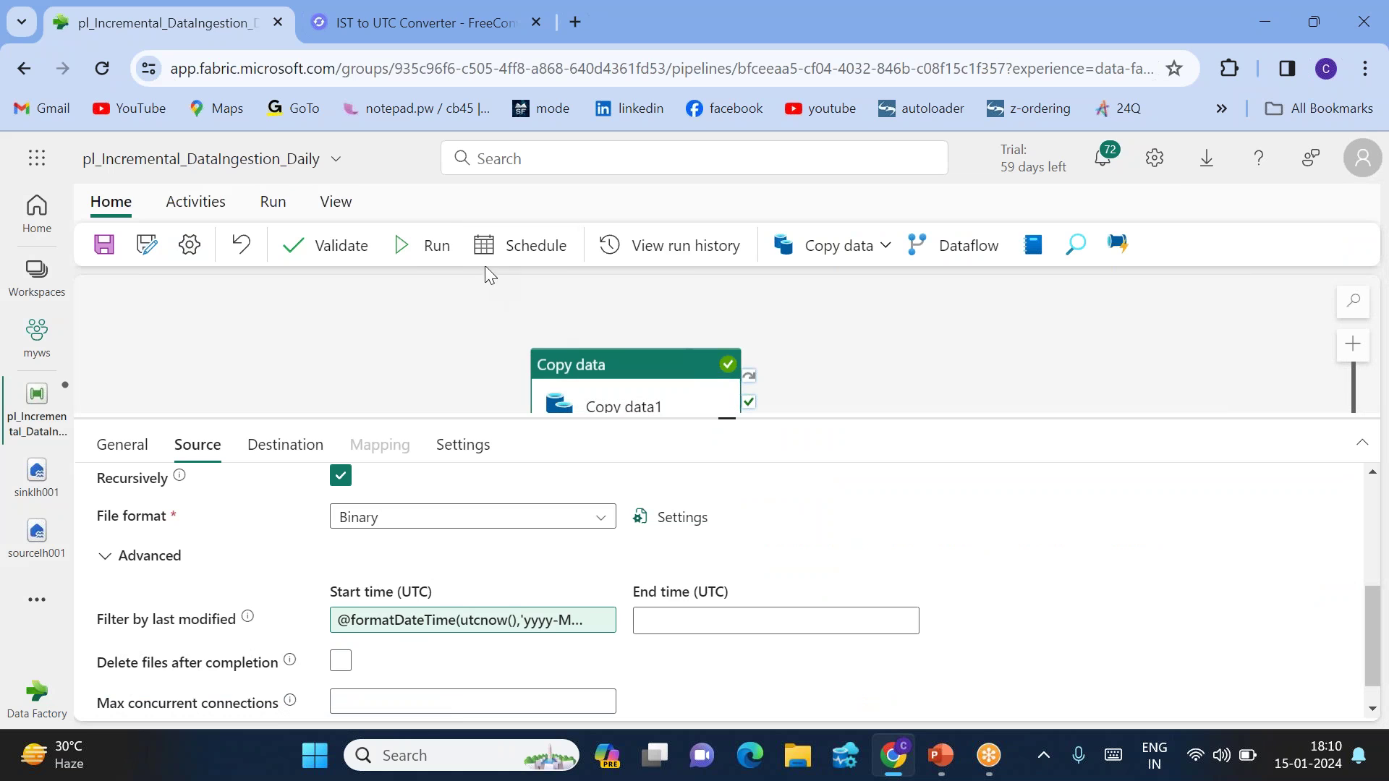
pyautogui.click(104, 244)
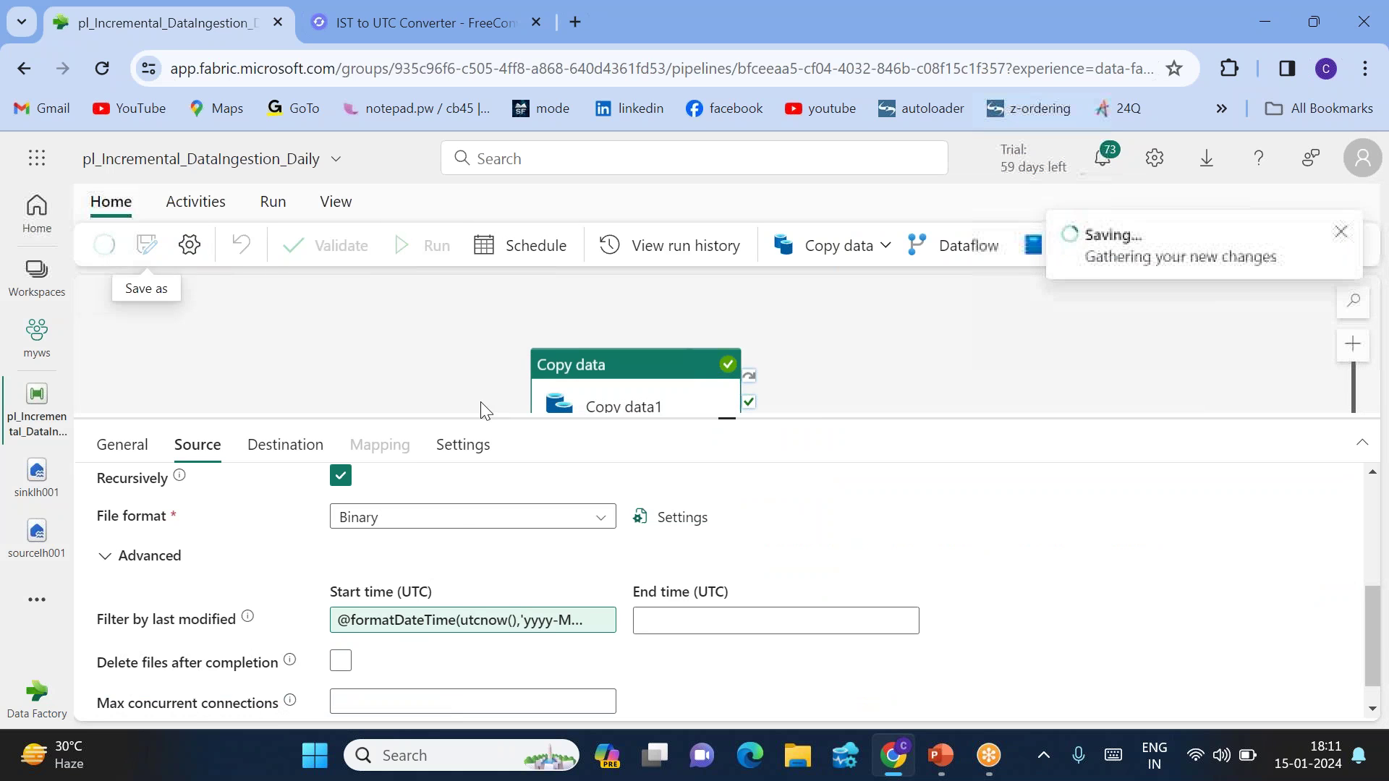
# Delete the output folder from sinklh001, then return to the pipeline canvas and reposition Copy data1
pyautogui.click(39, 484)
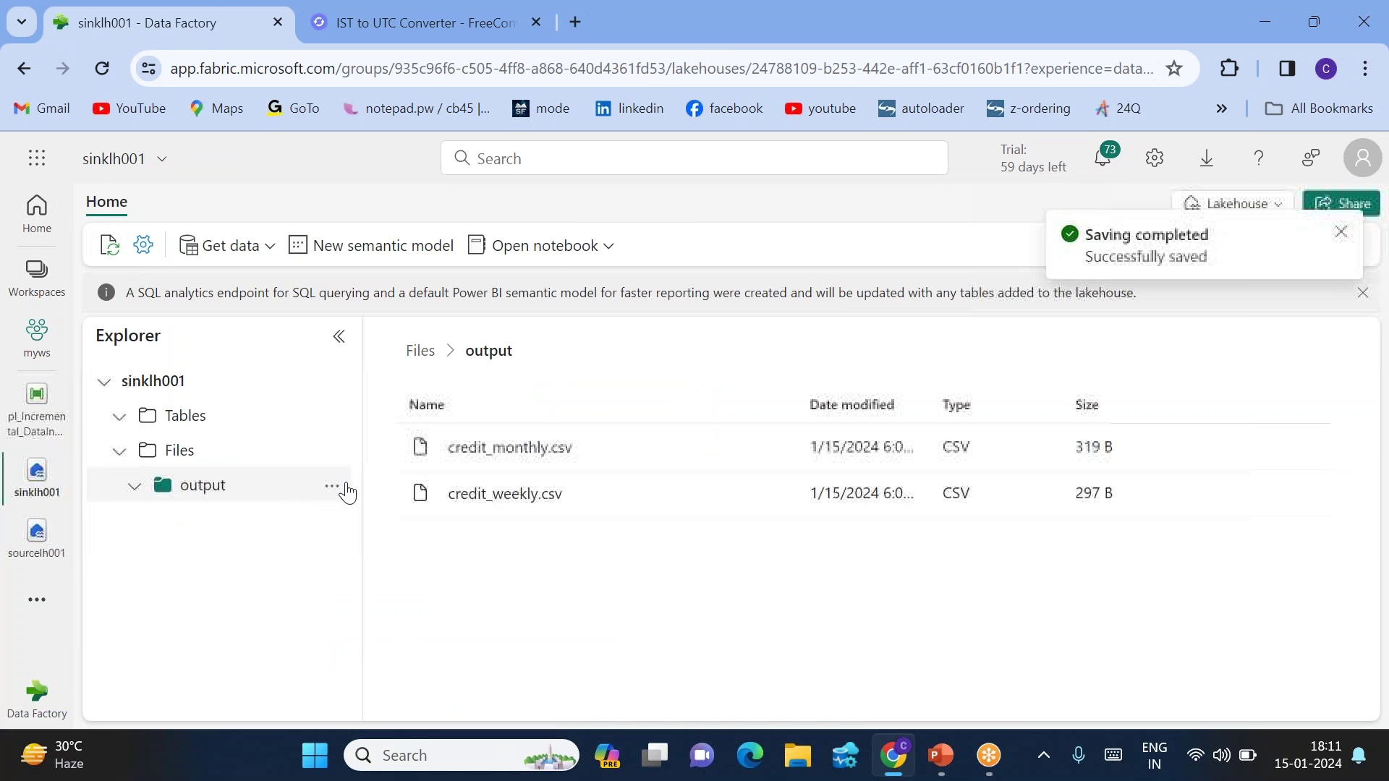
pyautogui.click(333, 486)
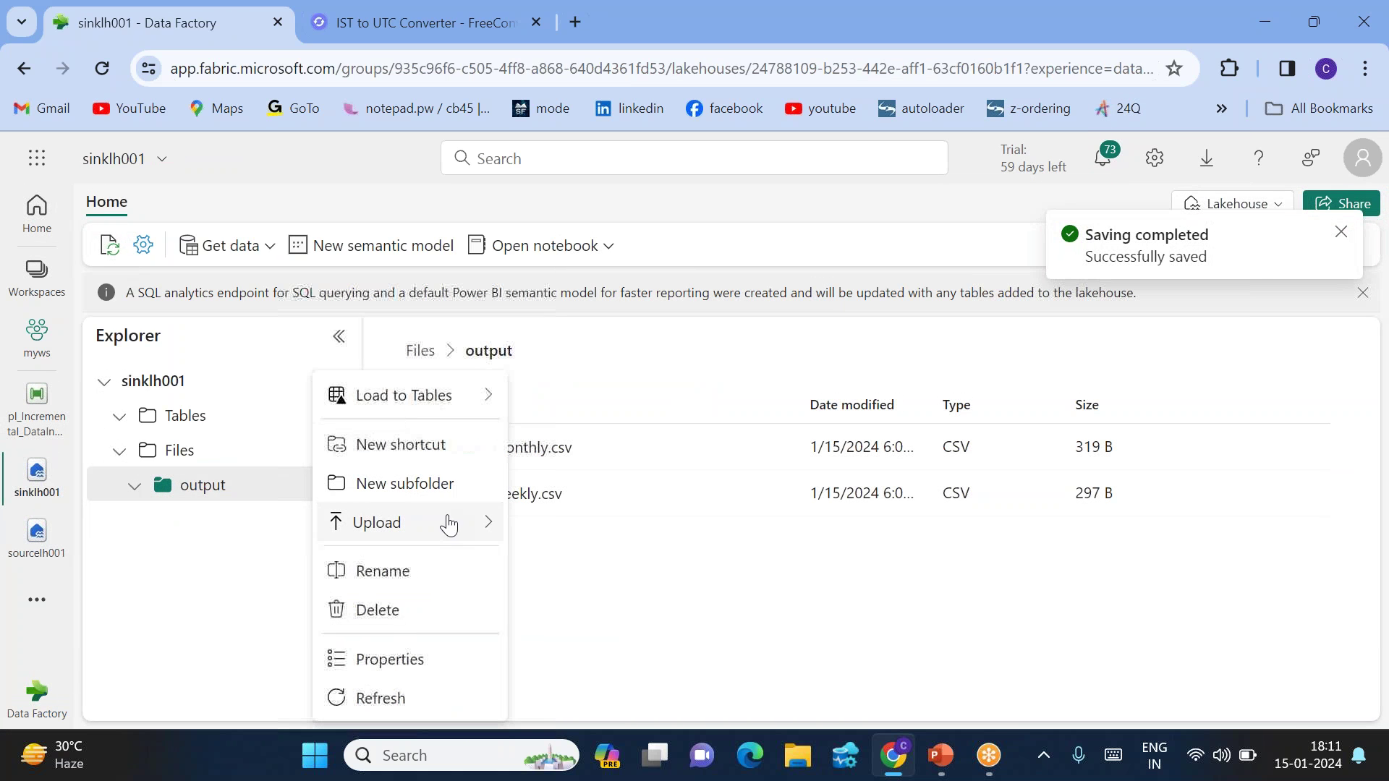
pyautogui.click(377, 610)
pyautogui.click(726, 512)
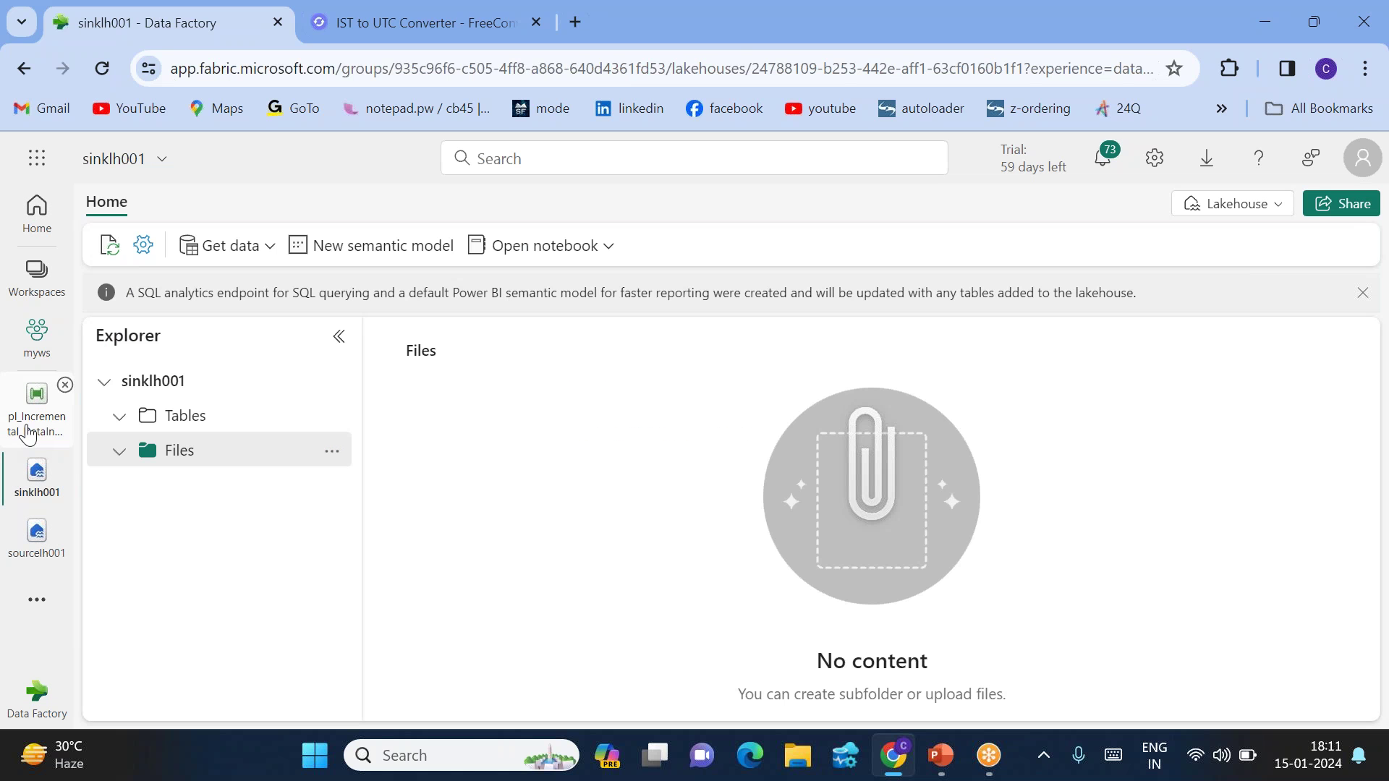
pyautogui.click(28, 433)
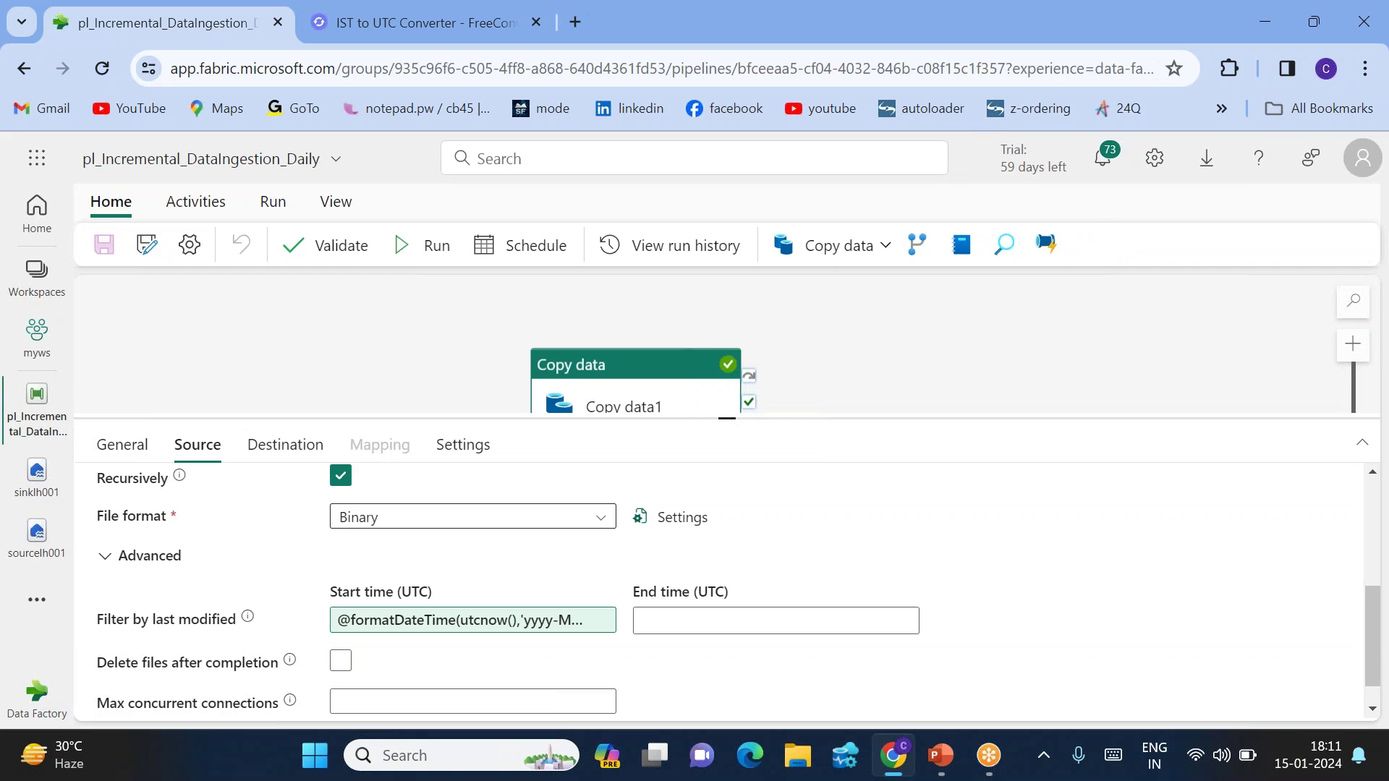
pyautogui.moveTo(620, 403); pyautogui.dragTo(591, 321)
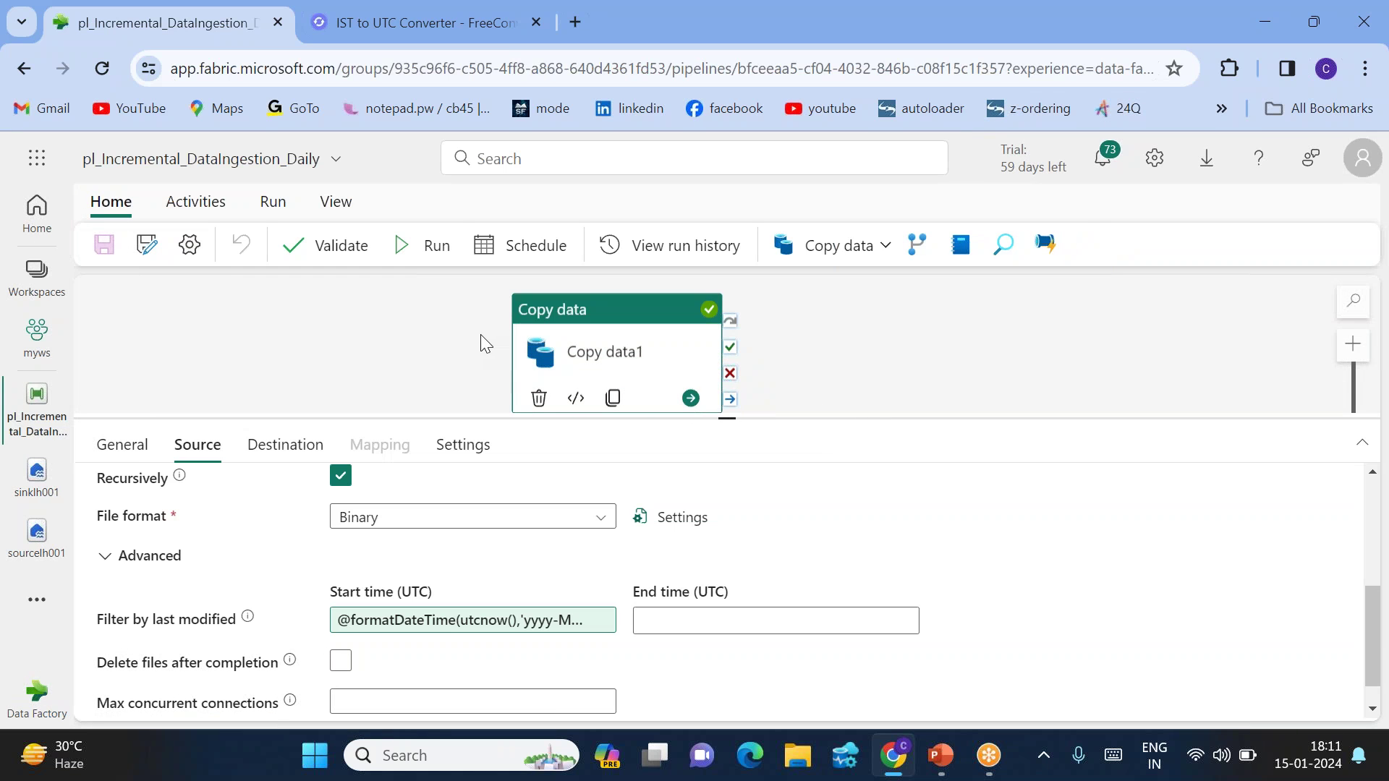
# Rerun the pipeline, refresh until Copy data1 shows In progress, and open its run details
pyautogui.click(411, 246)
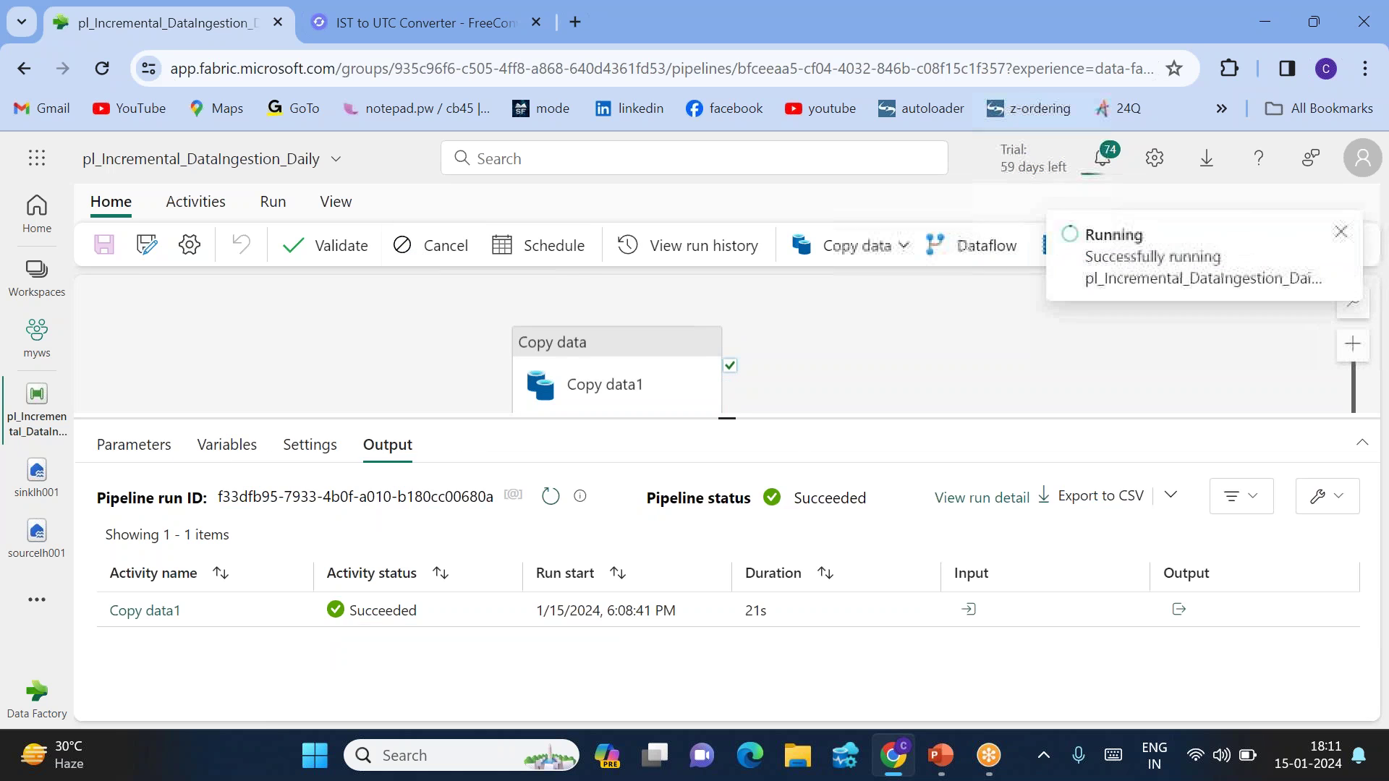
pyautogui.moveTo(728, 418); pyautogui.dragTo(727, 406)
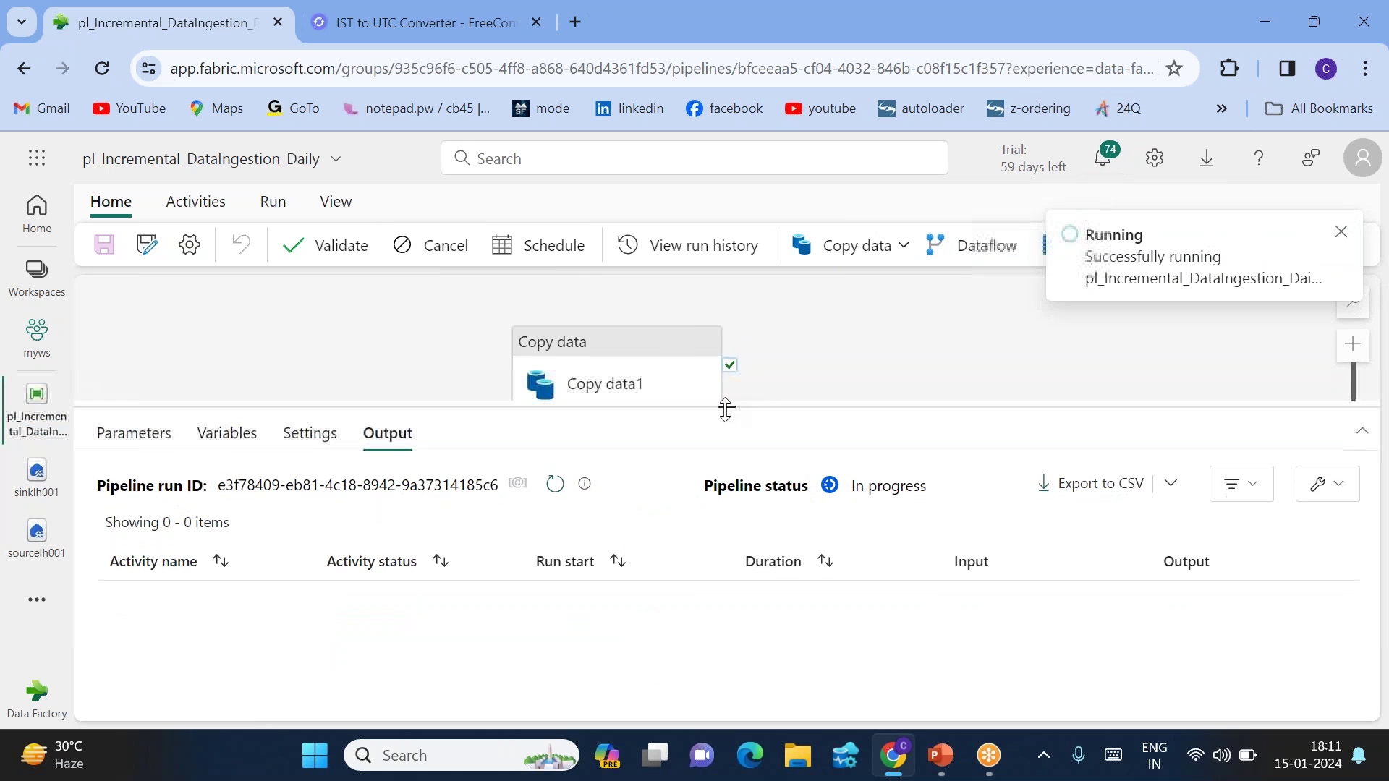
pyautogui.click(561, 495)
pyautogui.click(555, 484)
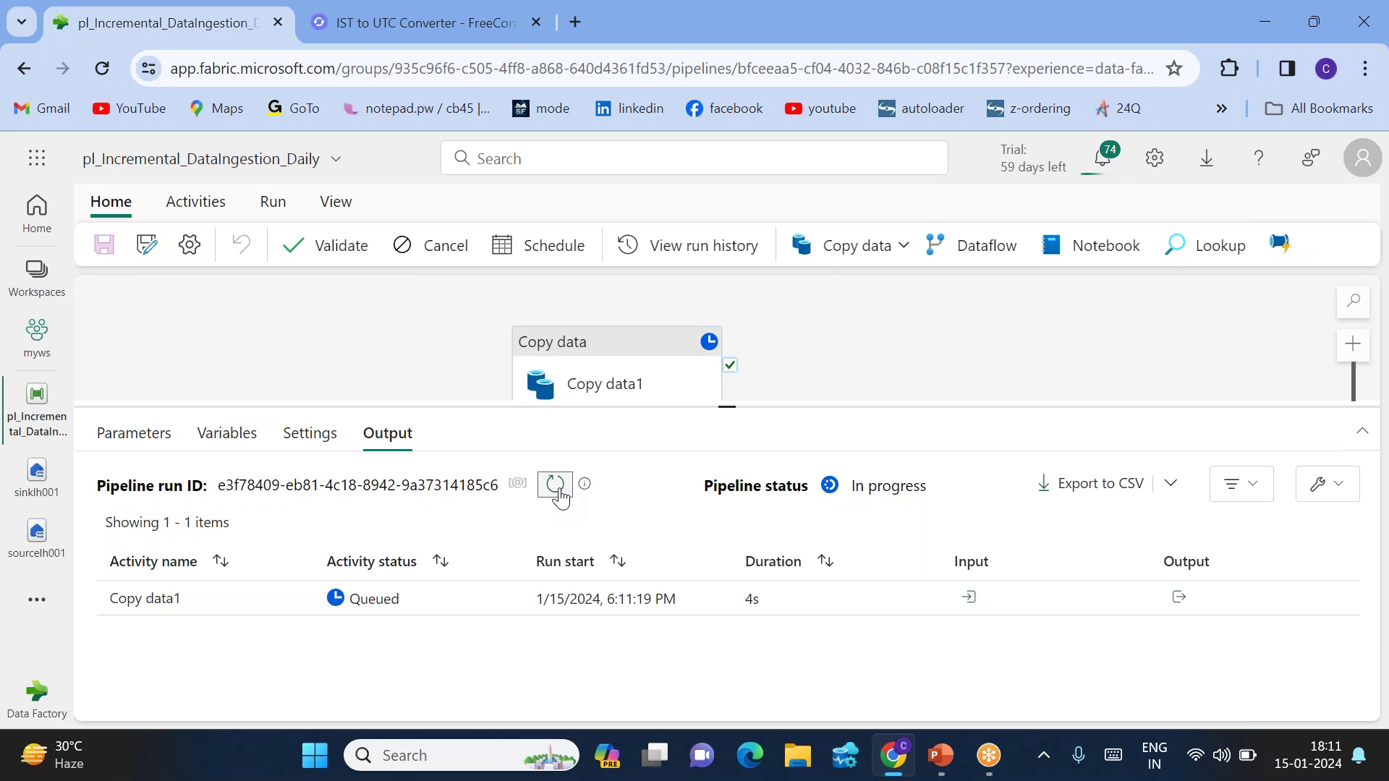
pyautogui.click(555, 484)
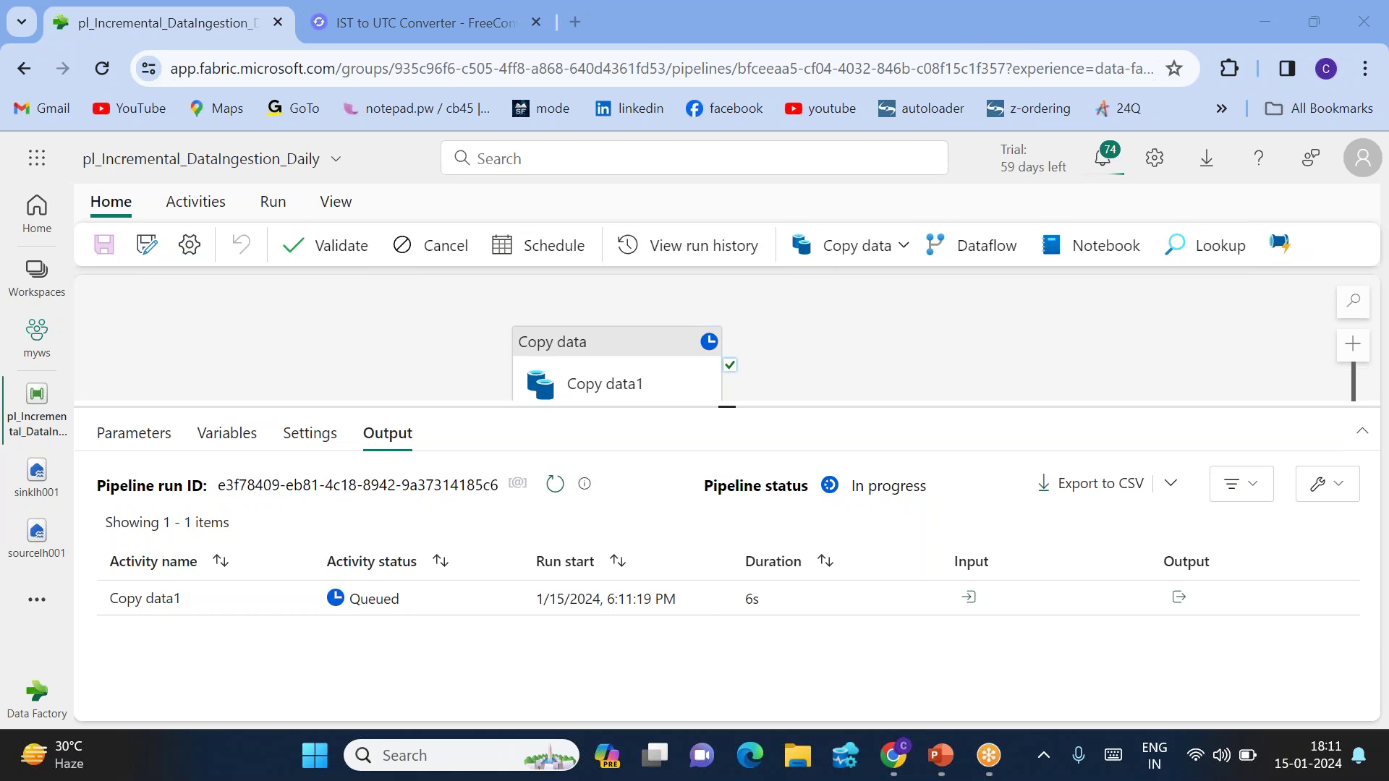
pyautogui.click(555, 484)
pyautogui.click(555, 485)
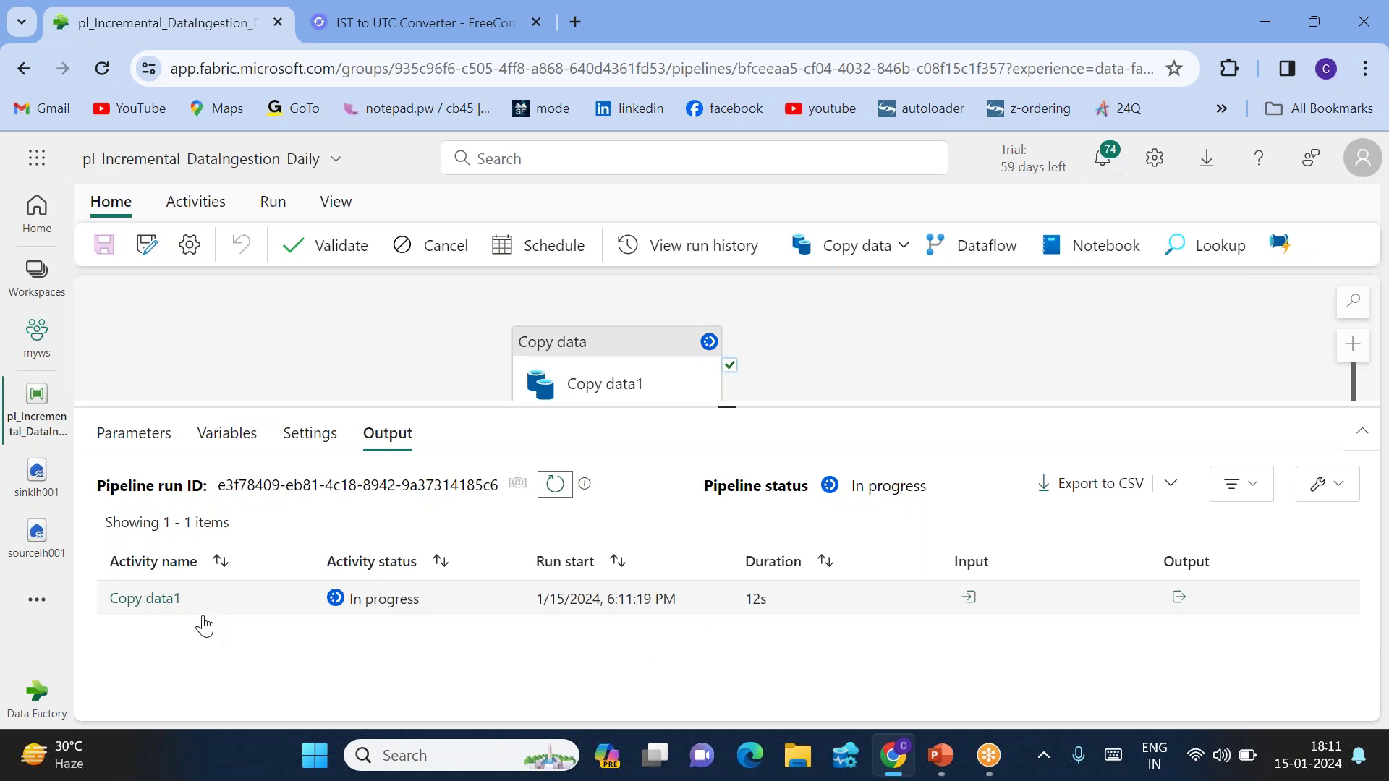
pyautogui.click(145, 600)
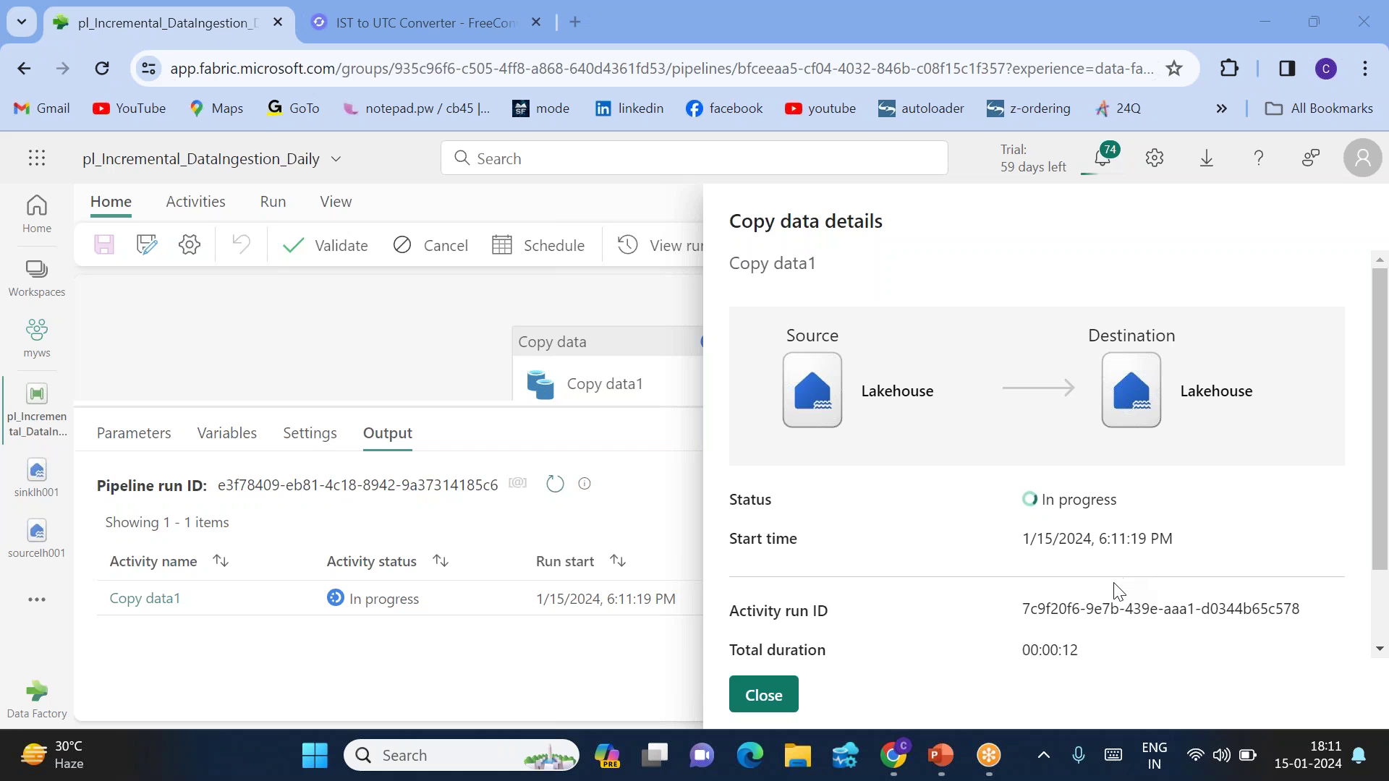
# Check that Copy data1 read 2 files and wrote 2 files totalling 616 bytes
pyautogui.scroll(-1, 1118, 589)
pyautogui.scroll(-1, 1118, 590)
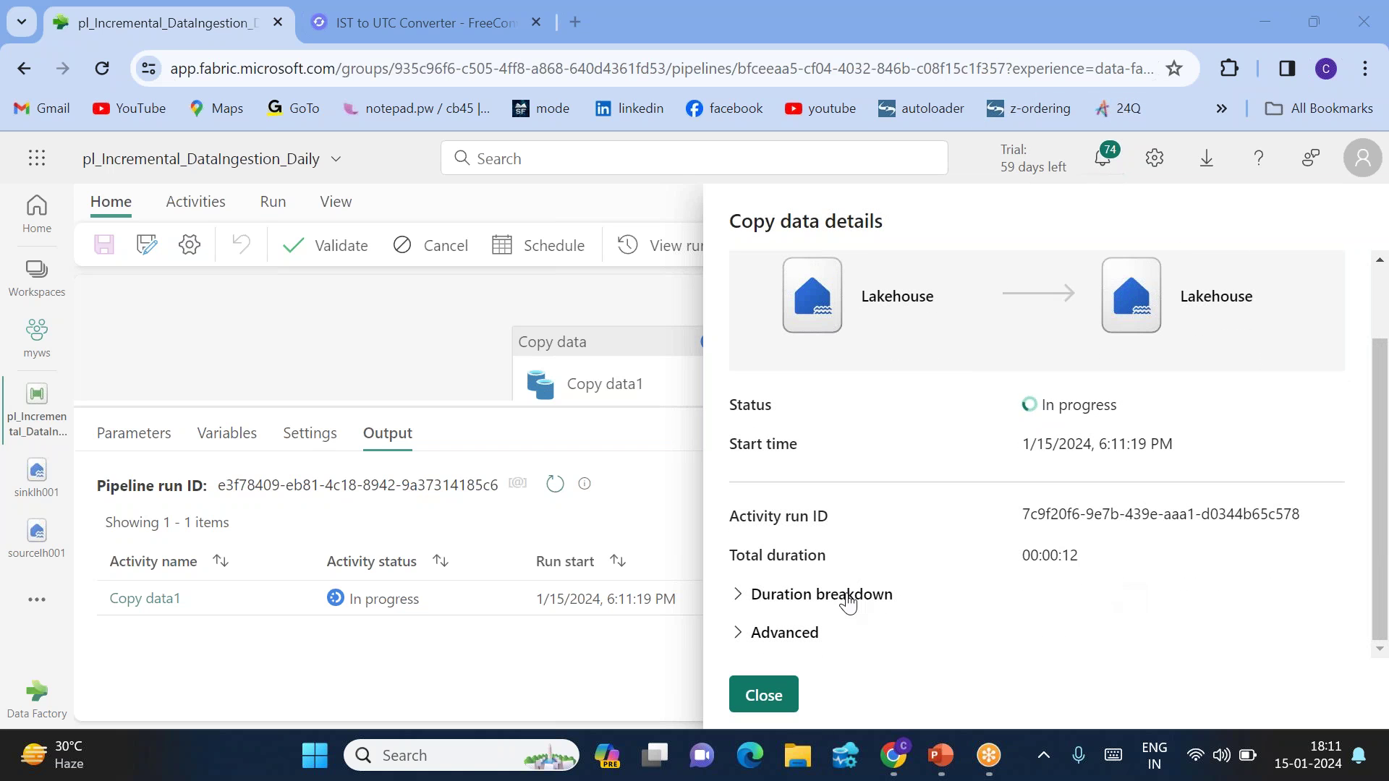
pyautogui.click(745, 635)
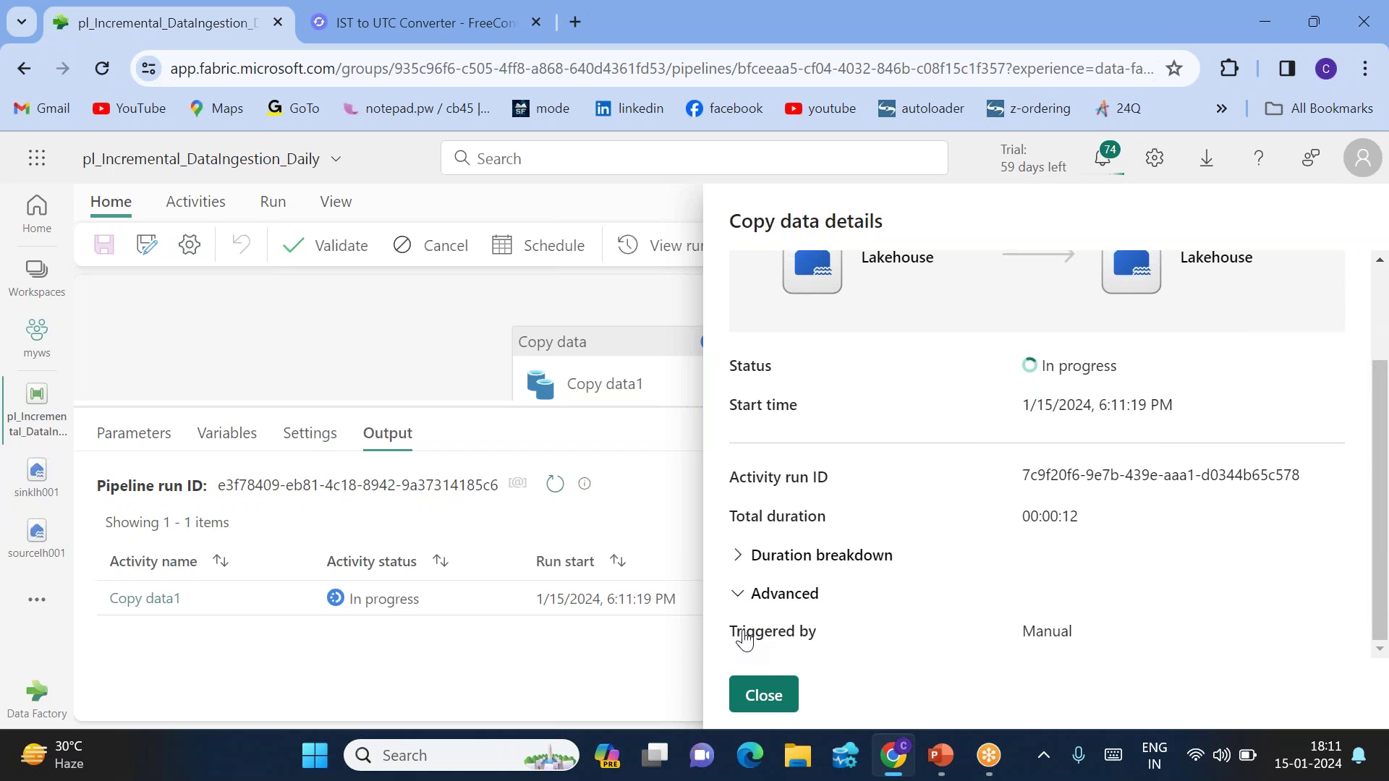
pyautogui.click(739, 596)
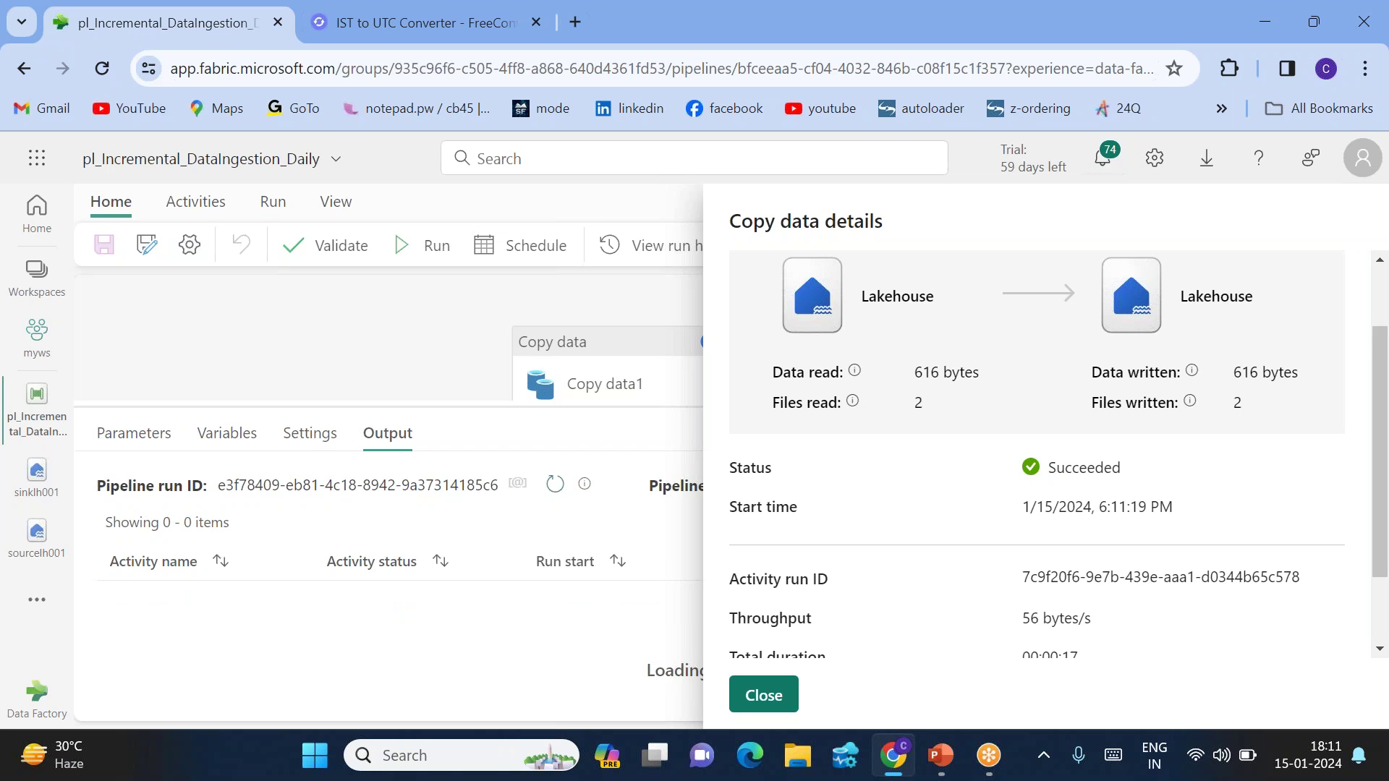
pyautogui.moveTo(947, 463); pyautogui.dragTo(910, 469)
pyautogui.click(937, 492)
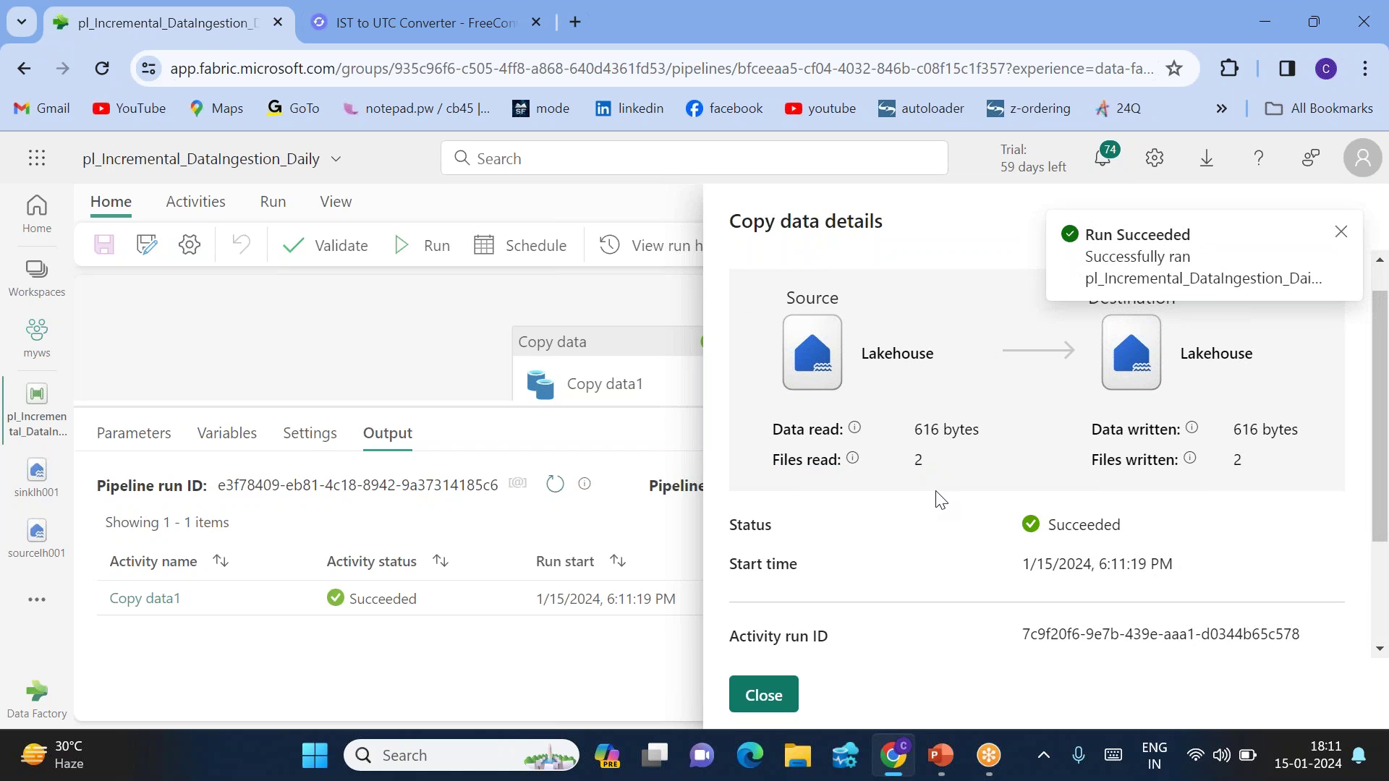
pyautogui.doubleClick(919, 459)
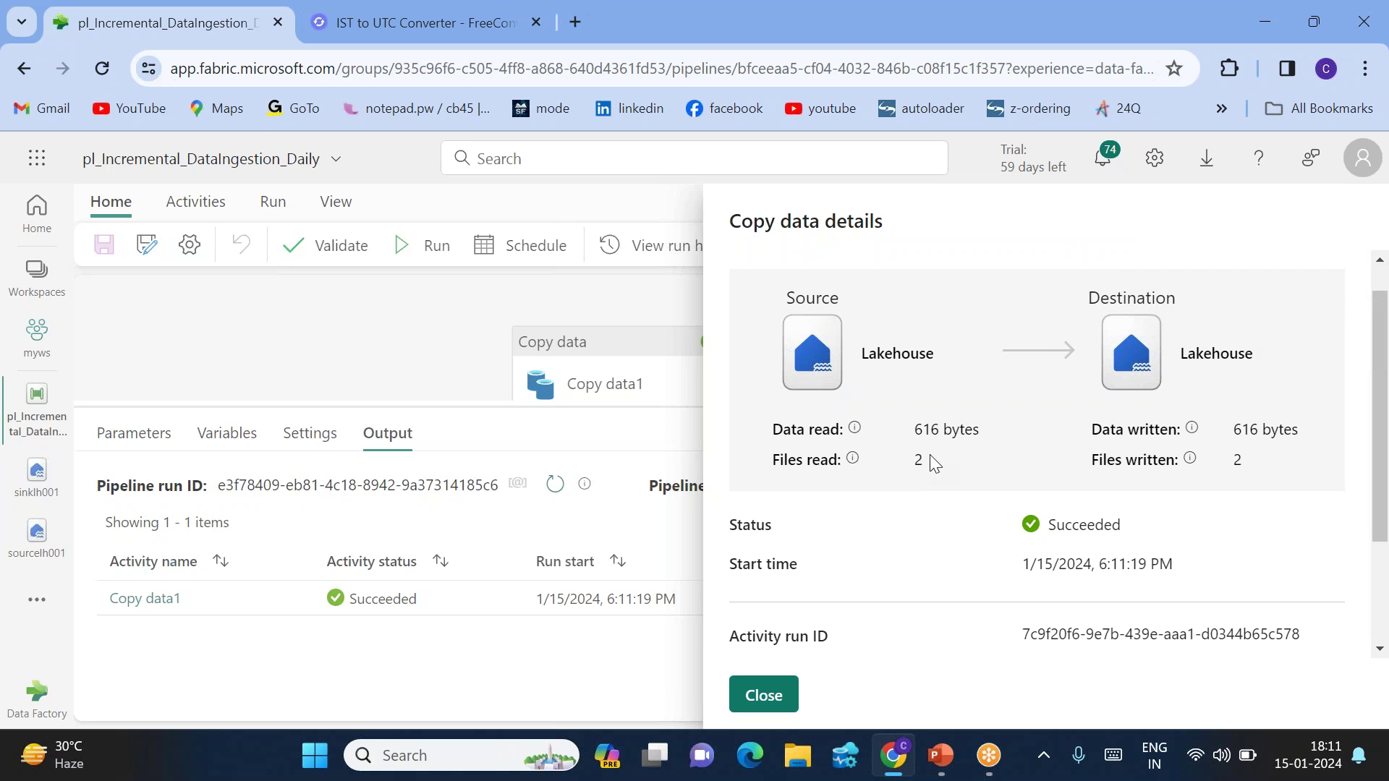
pyautogui.tripleClick(929, 456)
pyautogui.click(953, 469)
pyautogui.click(1127, 530)
# Expand the Duration breakdown and Advanced sections, then close the run details
pyautogui.scroll(-2, 1127, 530)
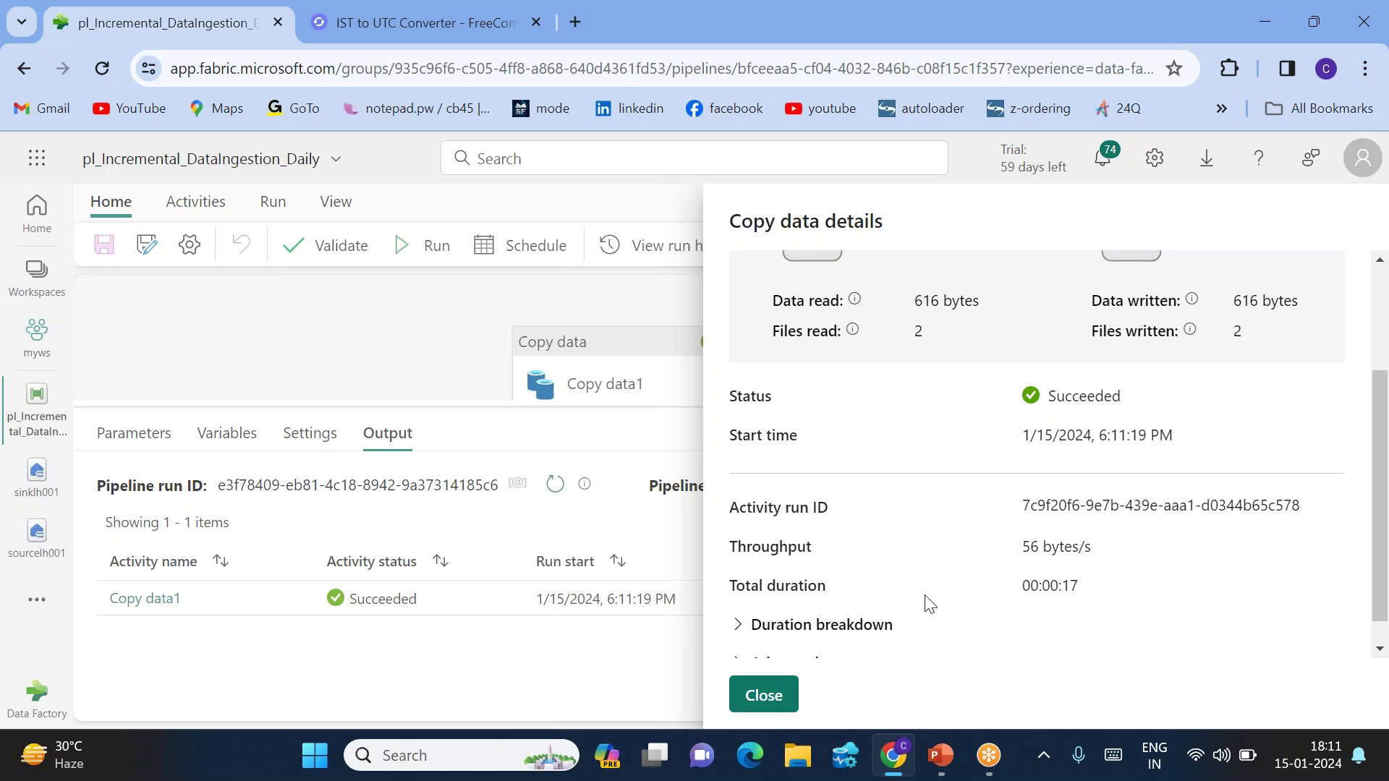
pyautogui.scroll(-1, 919, 612)
pyautogui.click(737, 594)
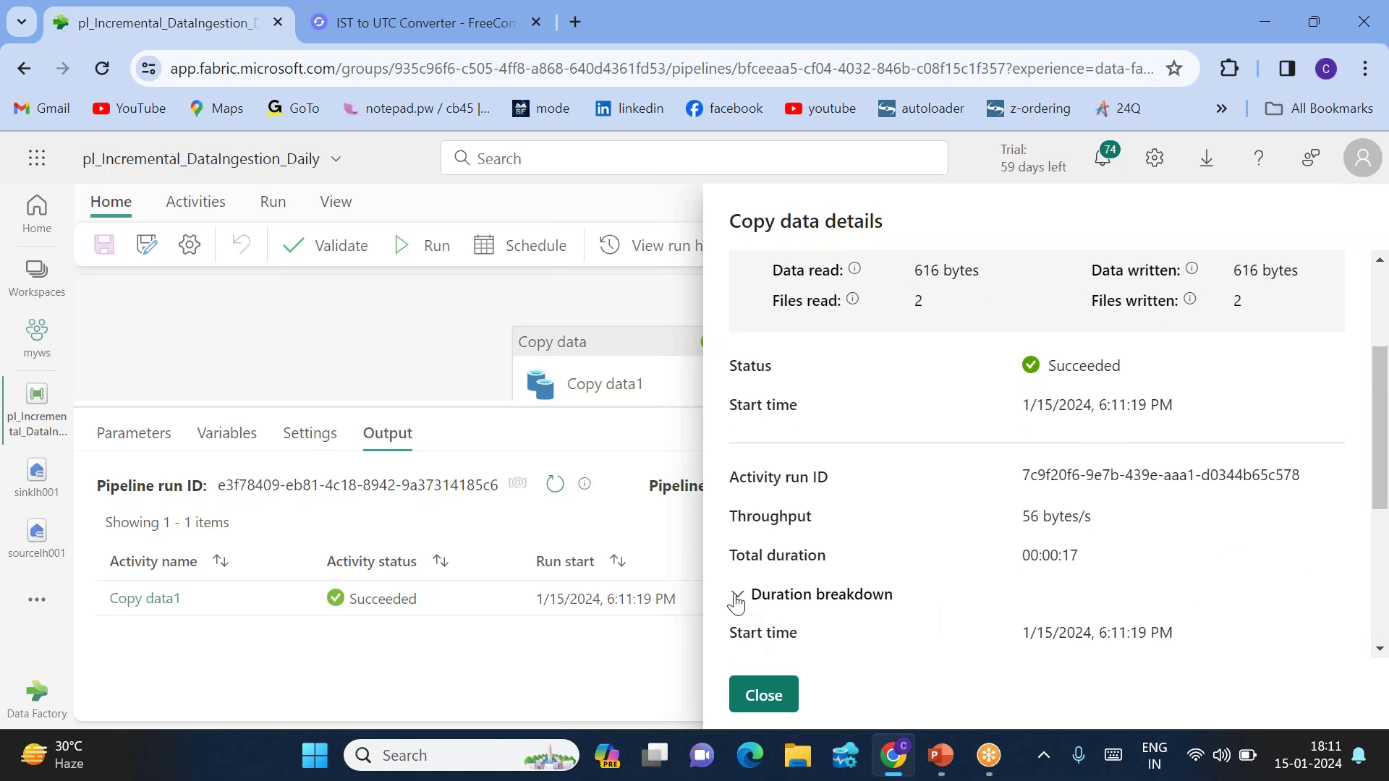
pyautogui.scroll(-3, 734, 601)
pyautogui.scroll(-2, 1003, 491)
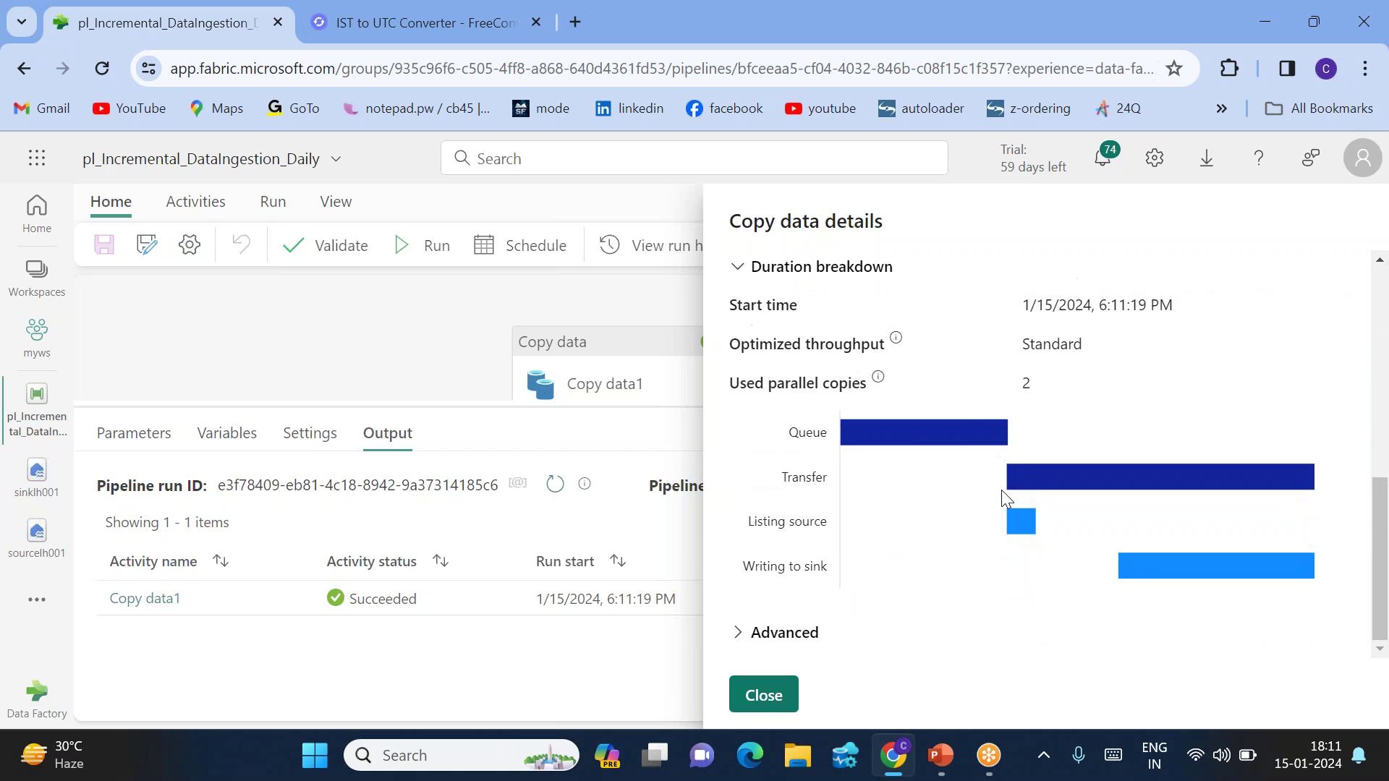
pyautogui.click(738, 634)
pyautogui.scroll(-1, 738, 641)
pyautogui.scroll(2, 793, 384)
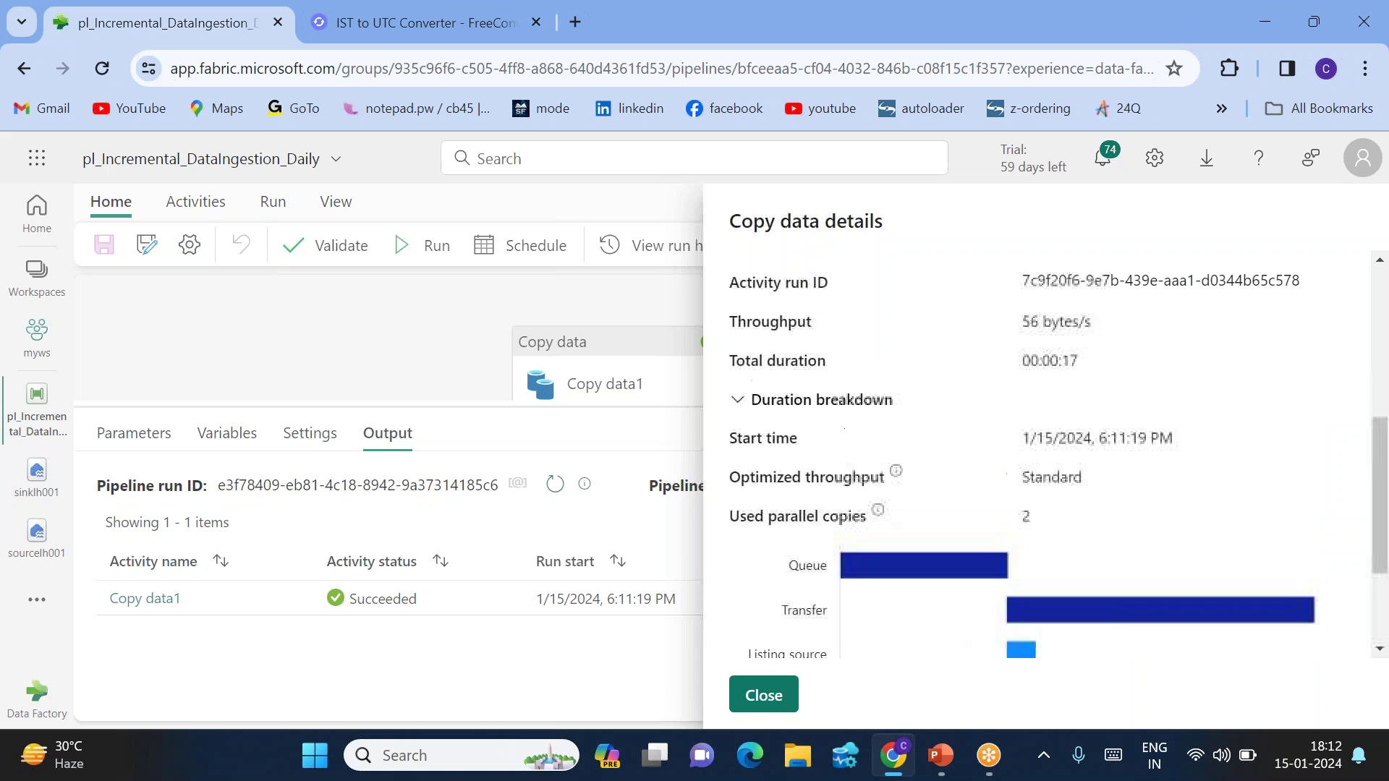
pyautogui.scroll(4, 847, 608)
pyautogui.click(764, 695)
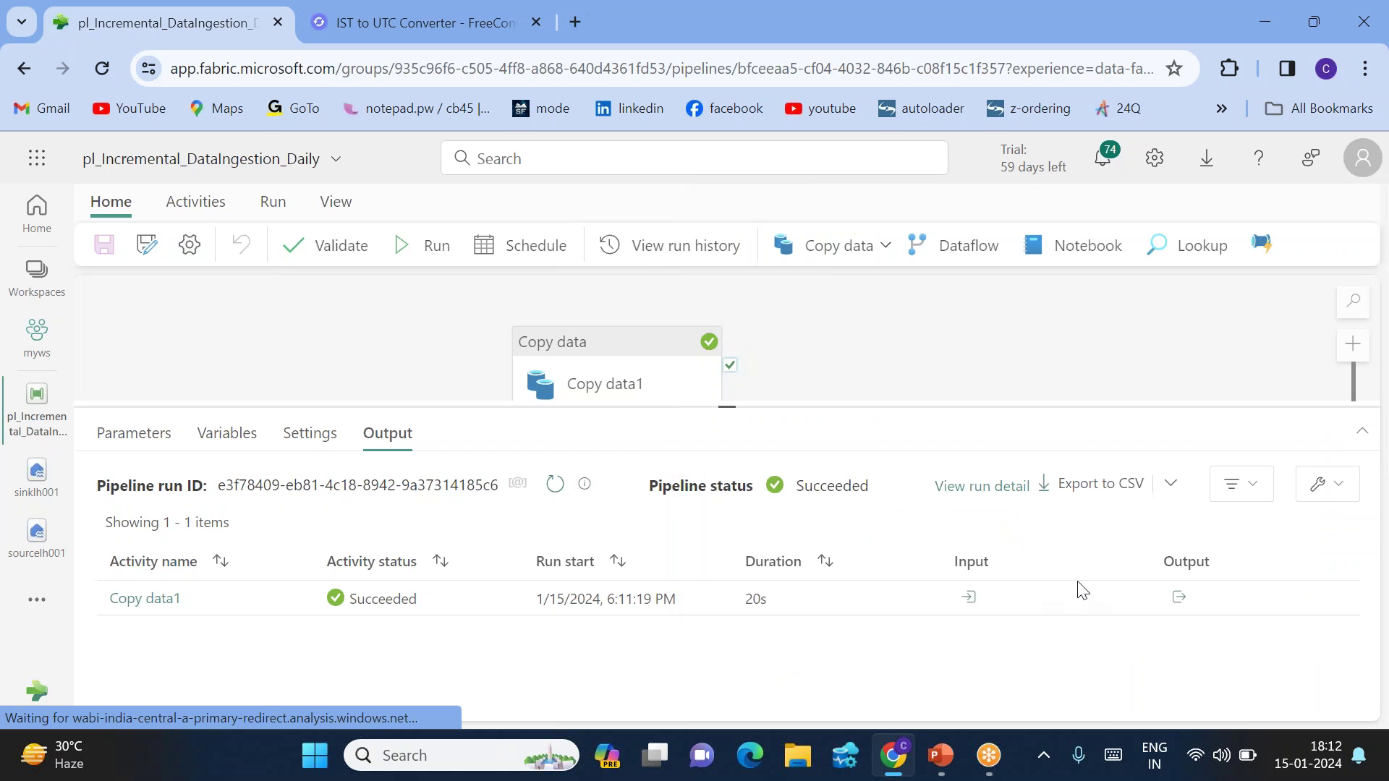
pyautogui.click(968, 597)
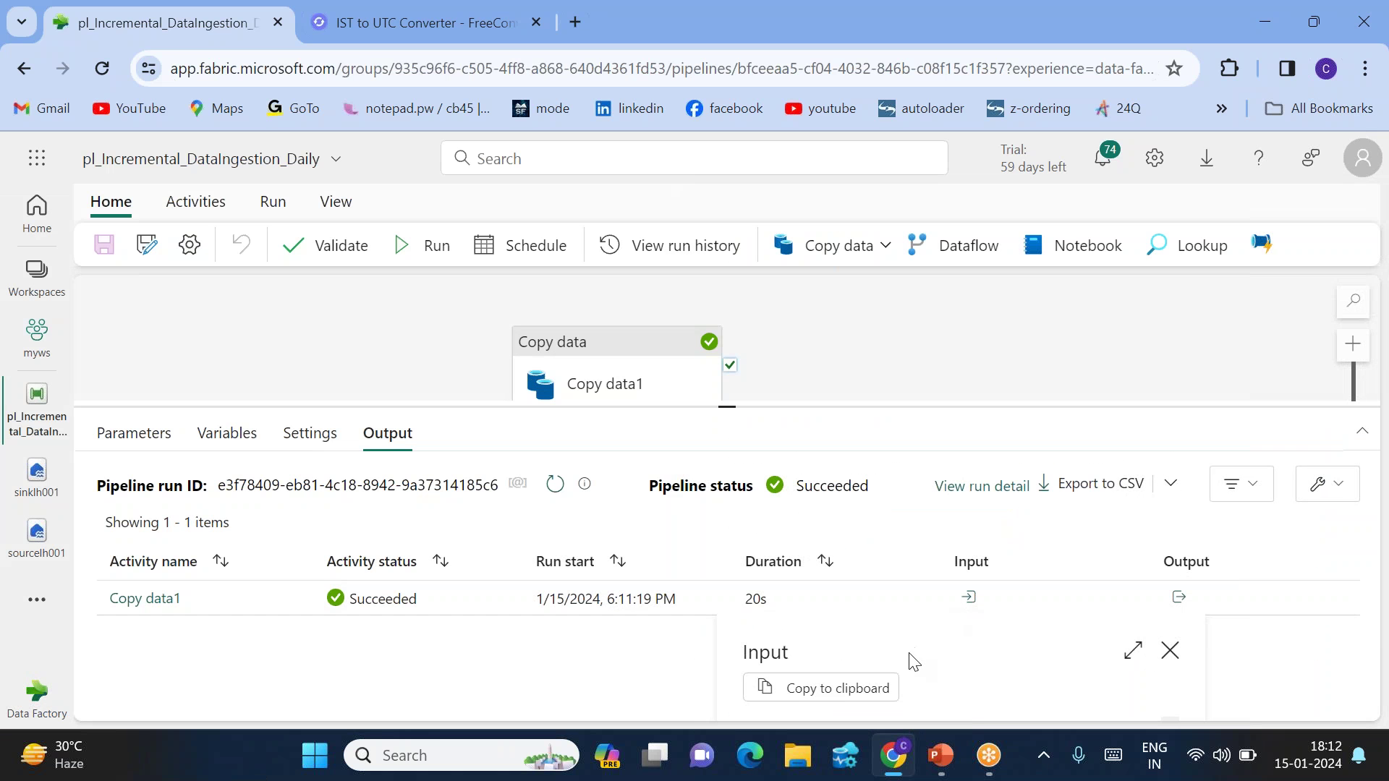
pyautogui.click(1134, 650)
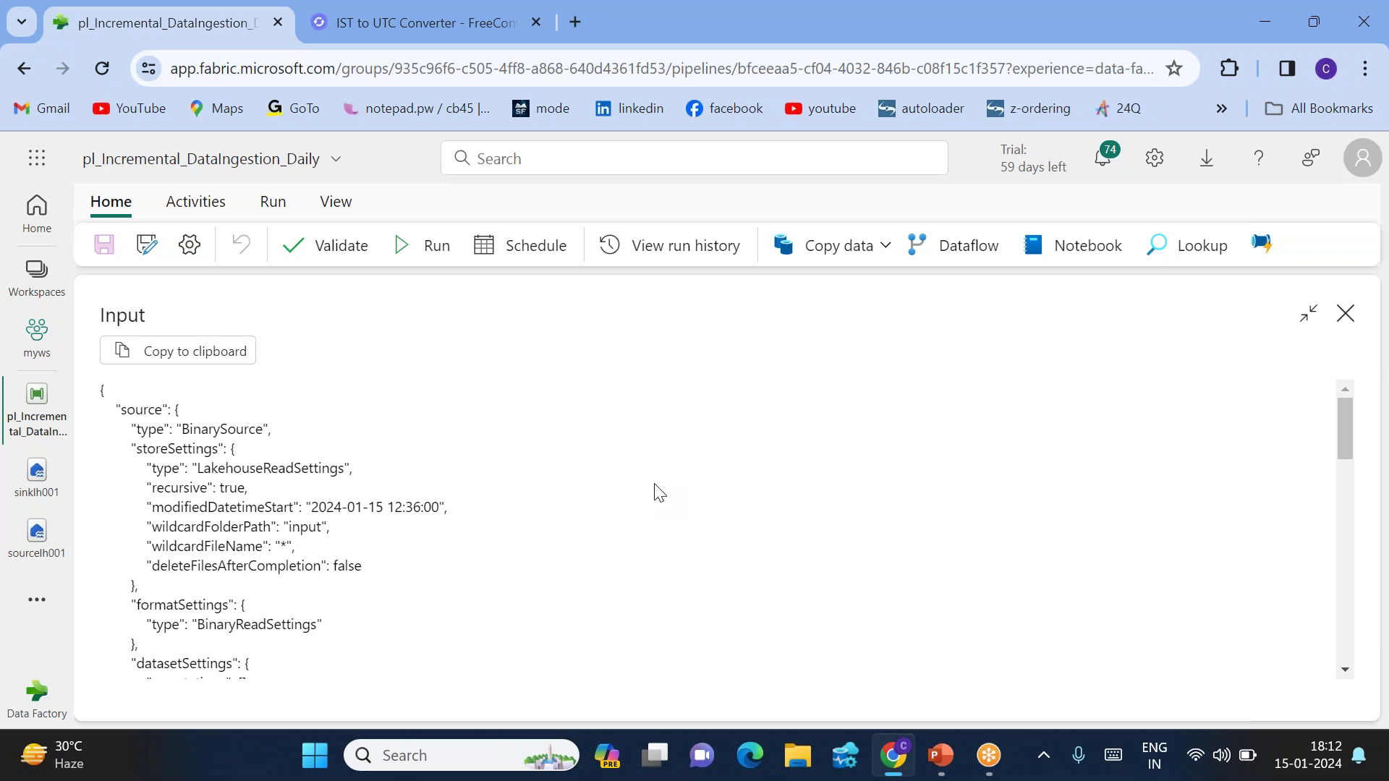
pyautogui.doubleClick(206, 513)
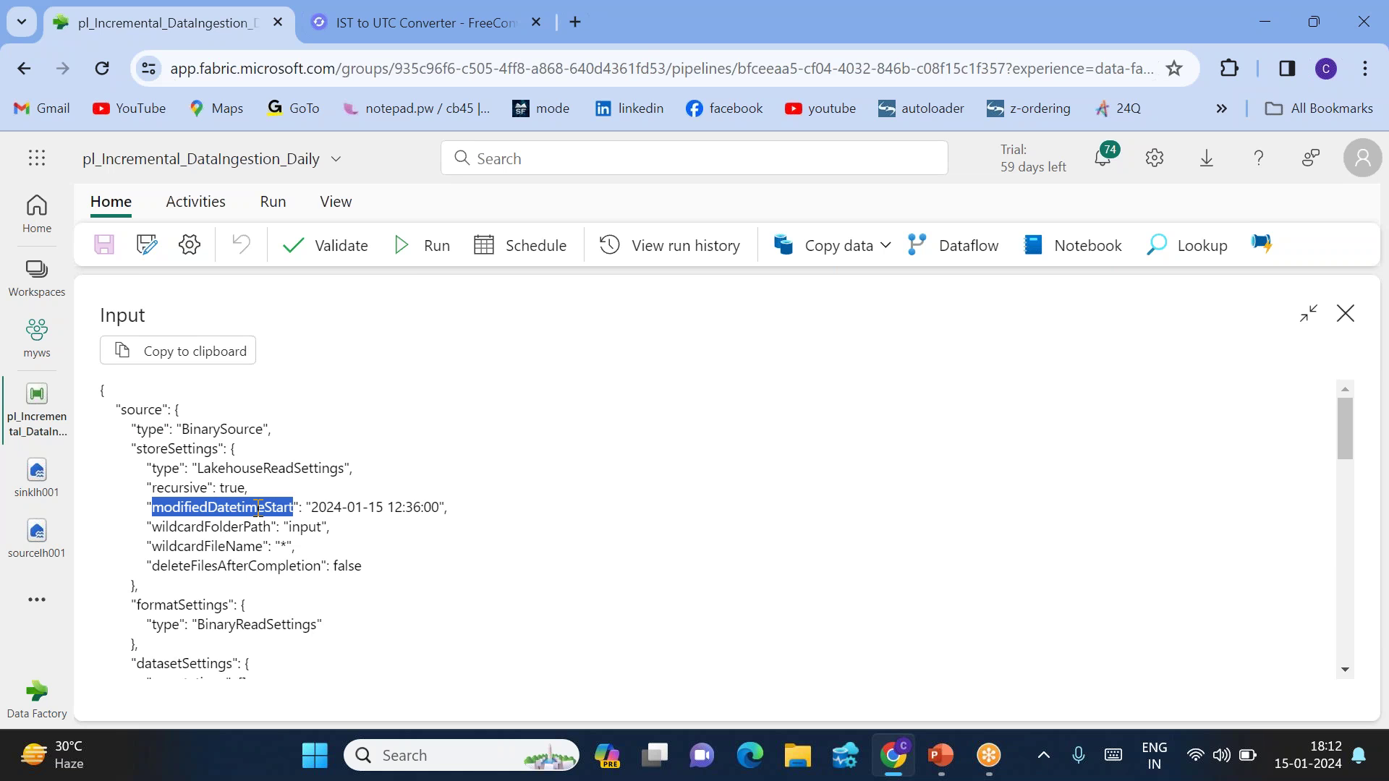
pyautogui.moveTo(310, 508)
pyautogui.mouseDown()
pyautogui.moveTo(436, 507)
pyautogui.moveTo(314, 505)
pyautogui.mouseUp()
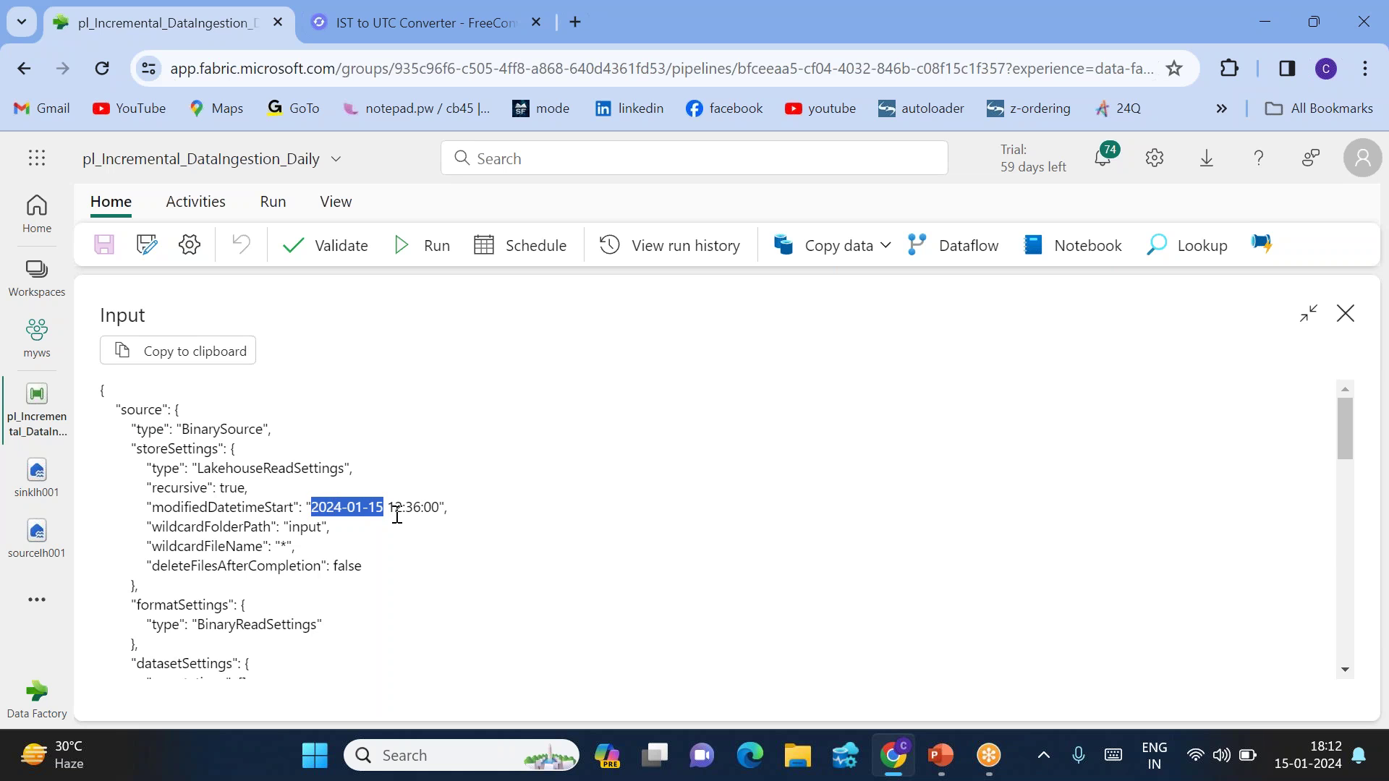
pyautogui.click(397, 515)
pyautogui.moveTo(319, 507); pyautogui.dragTo(442, 508)
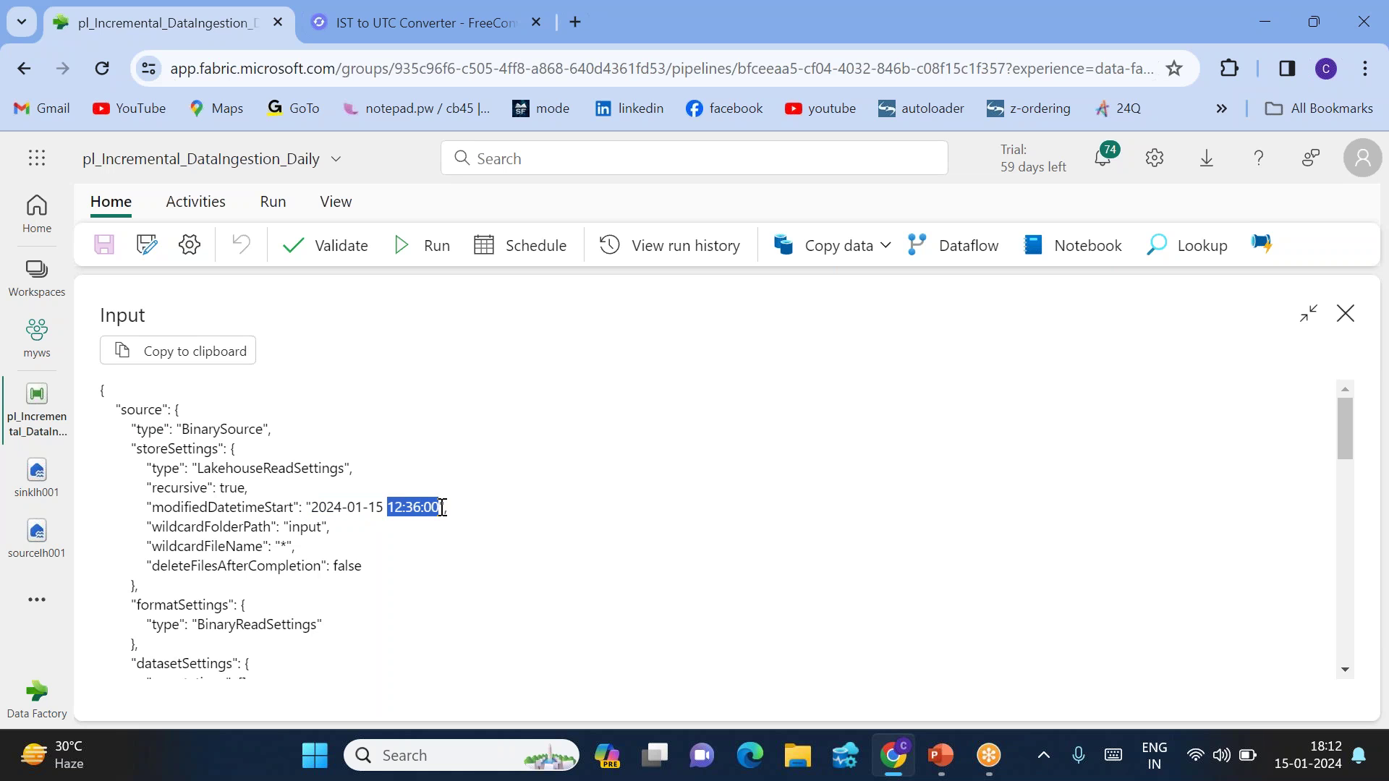
pyautogui.click(1346, 313)
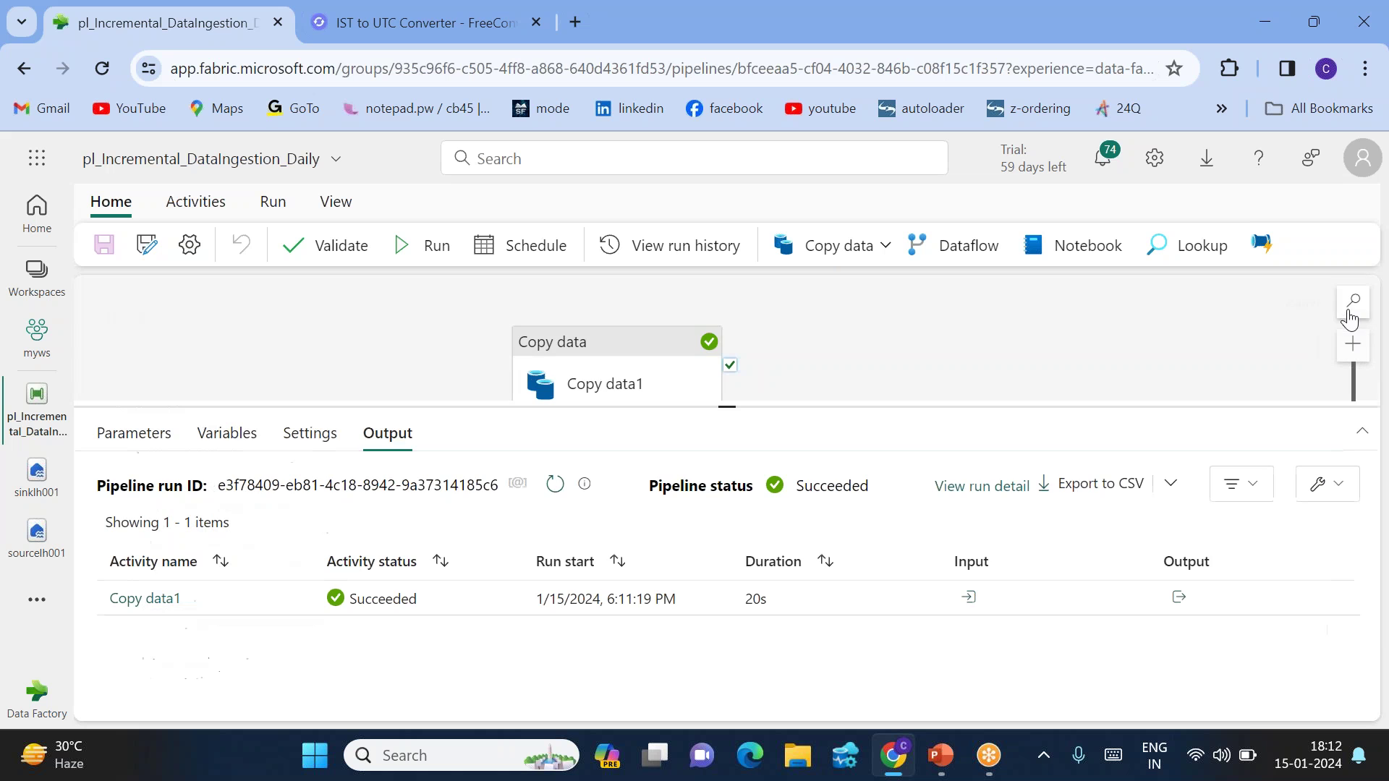
# Open sinklh001's Files > output folder to see credit_monthly.csv and credit_weekly.csv
pyautogui.click(34, 498)
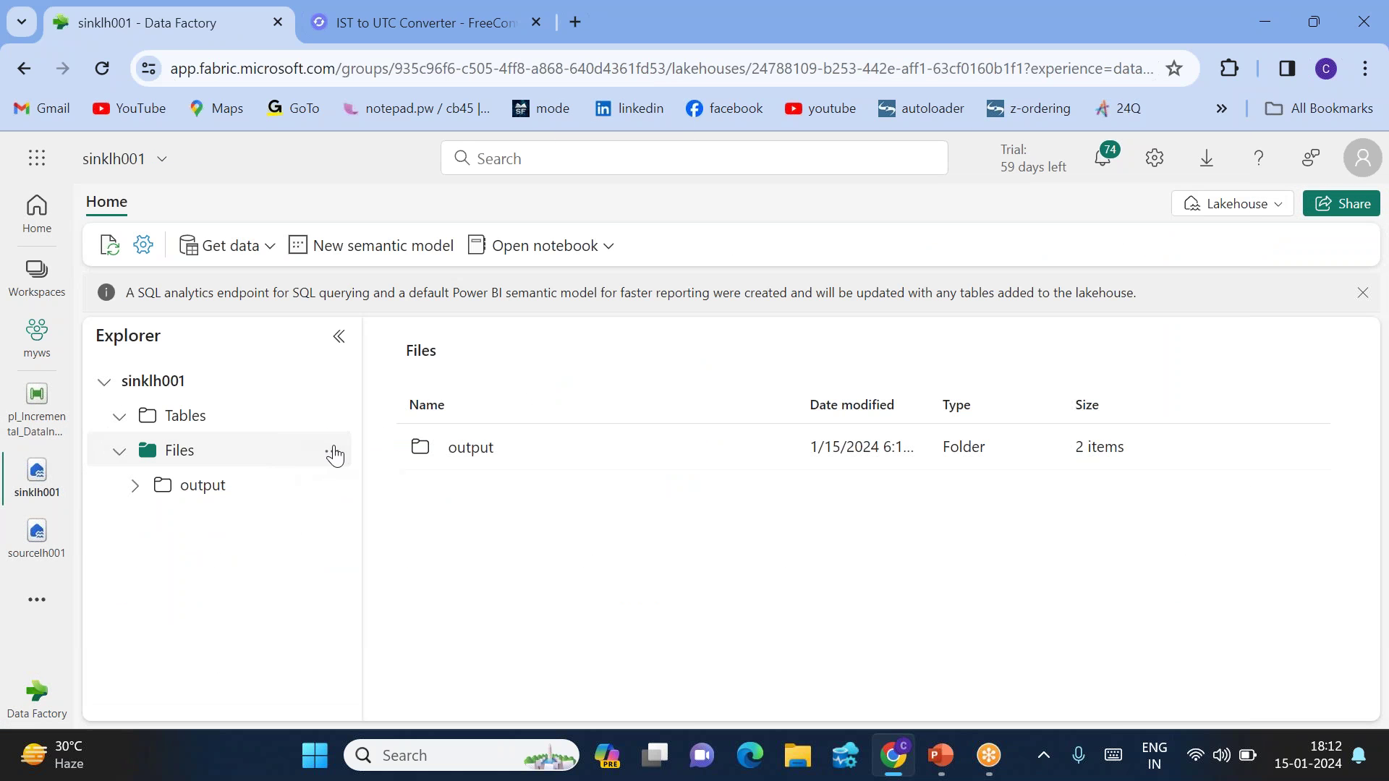
pyautogui.click(333, 452)
pyautogui.click(220, 486)
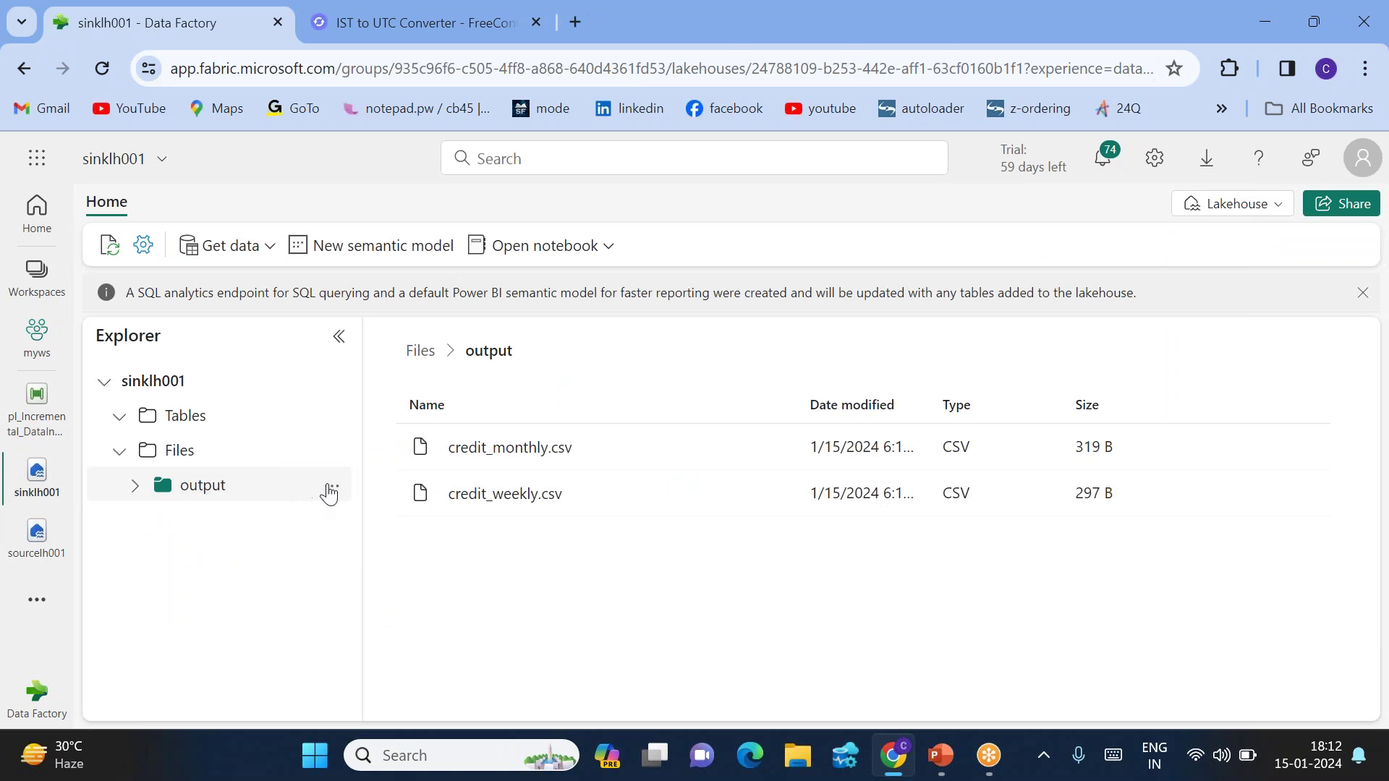